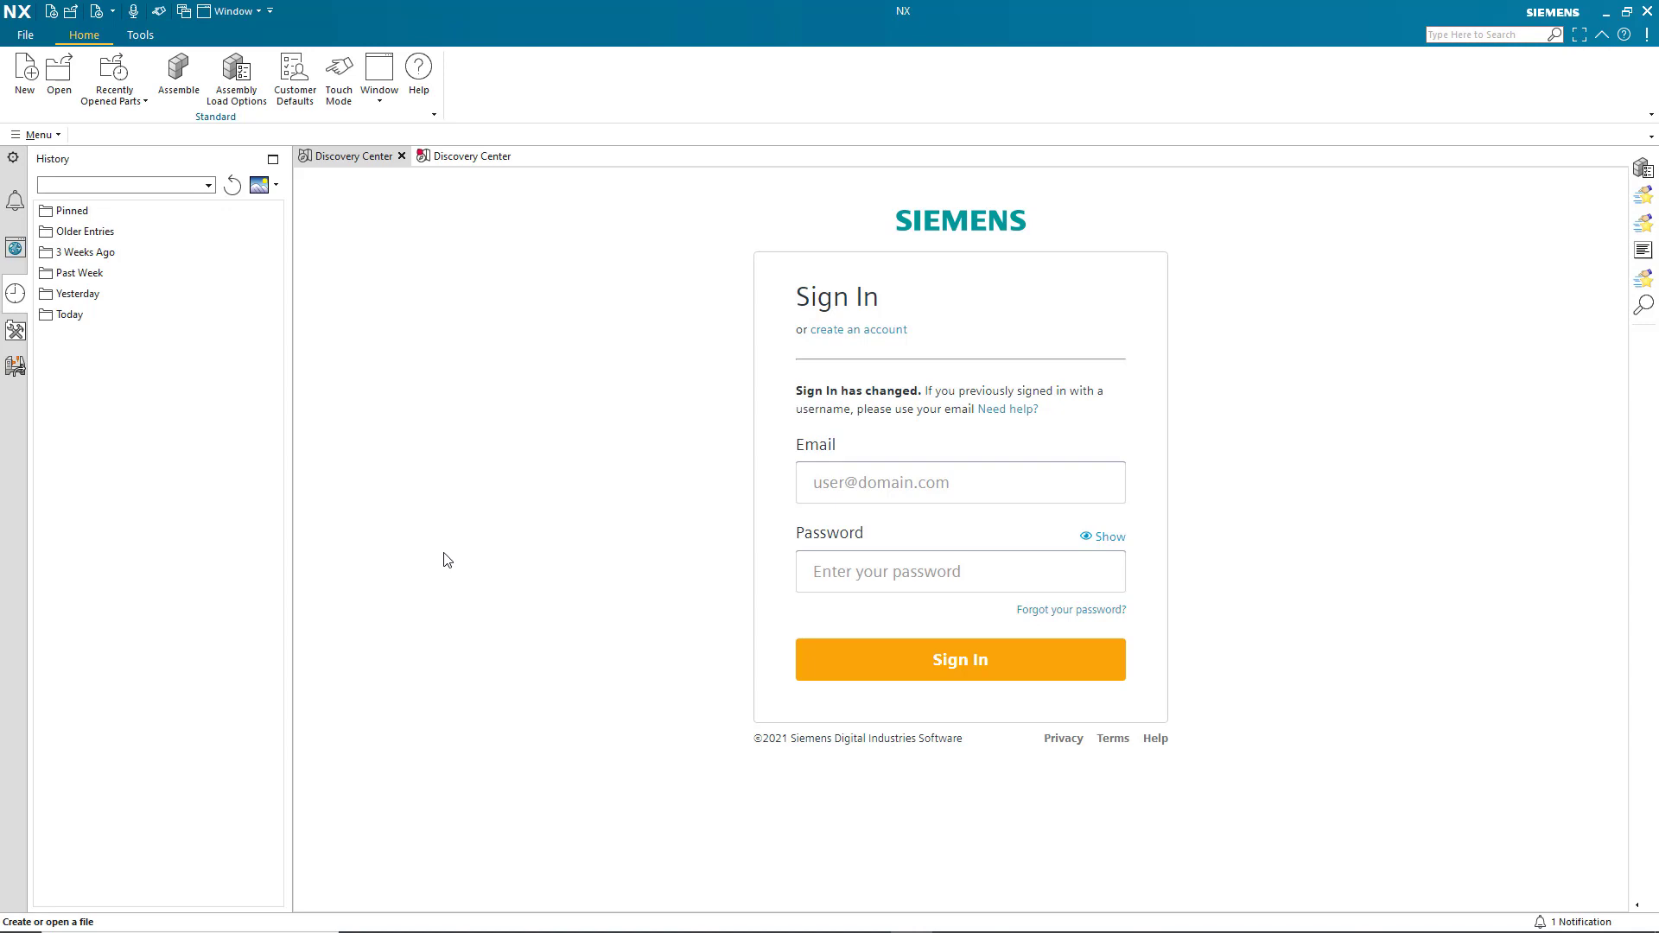
Create a new millimetre part, sheet_metal_model1.prt, from the Sheet Metal template.
click(21, 73)
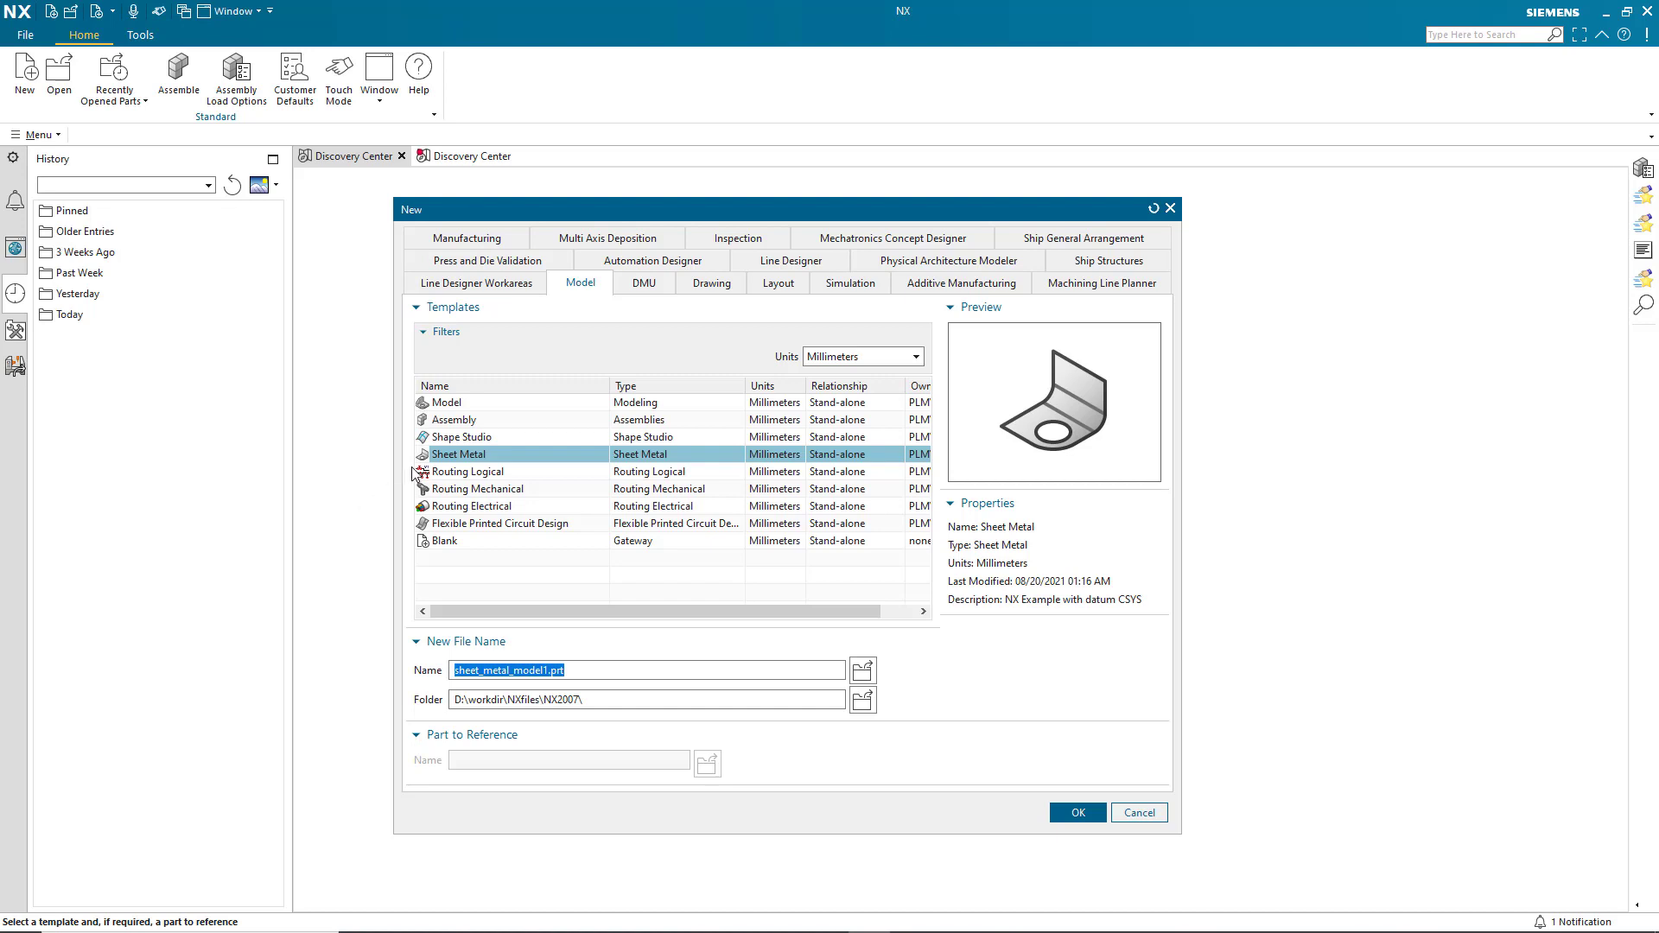
click(1062, 816)
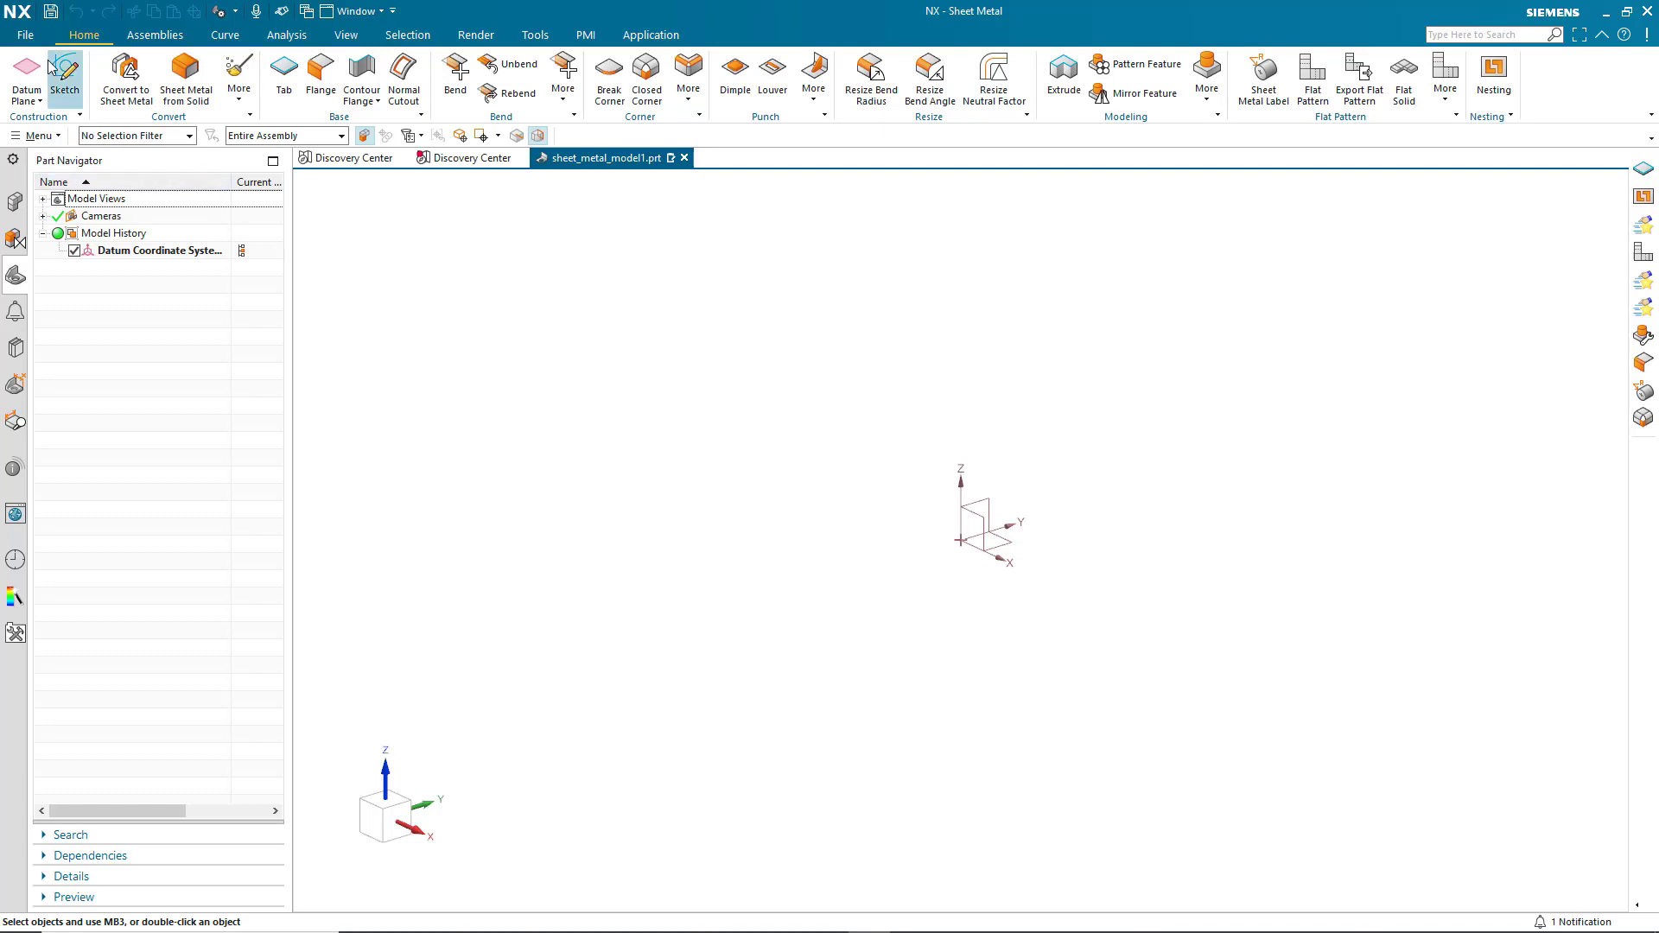
click(24, 35)
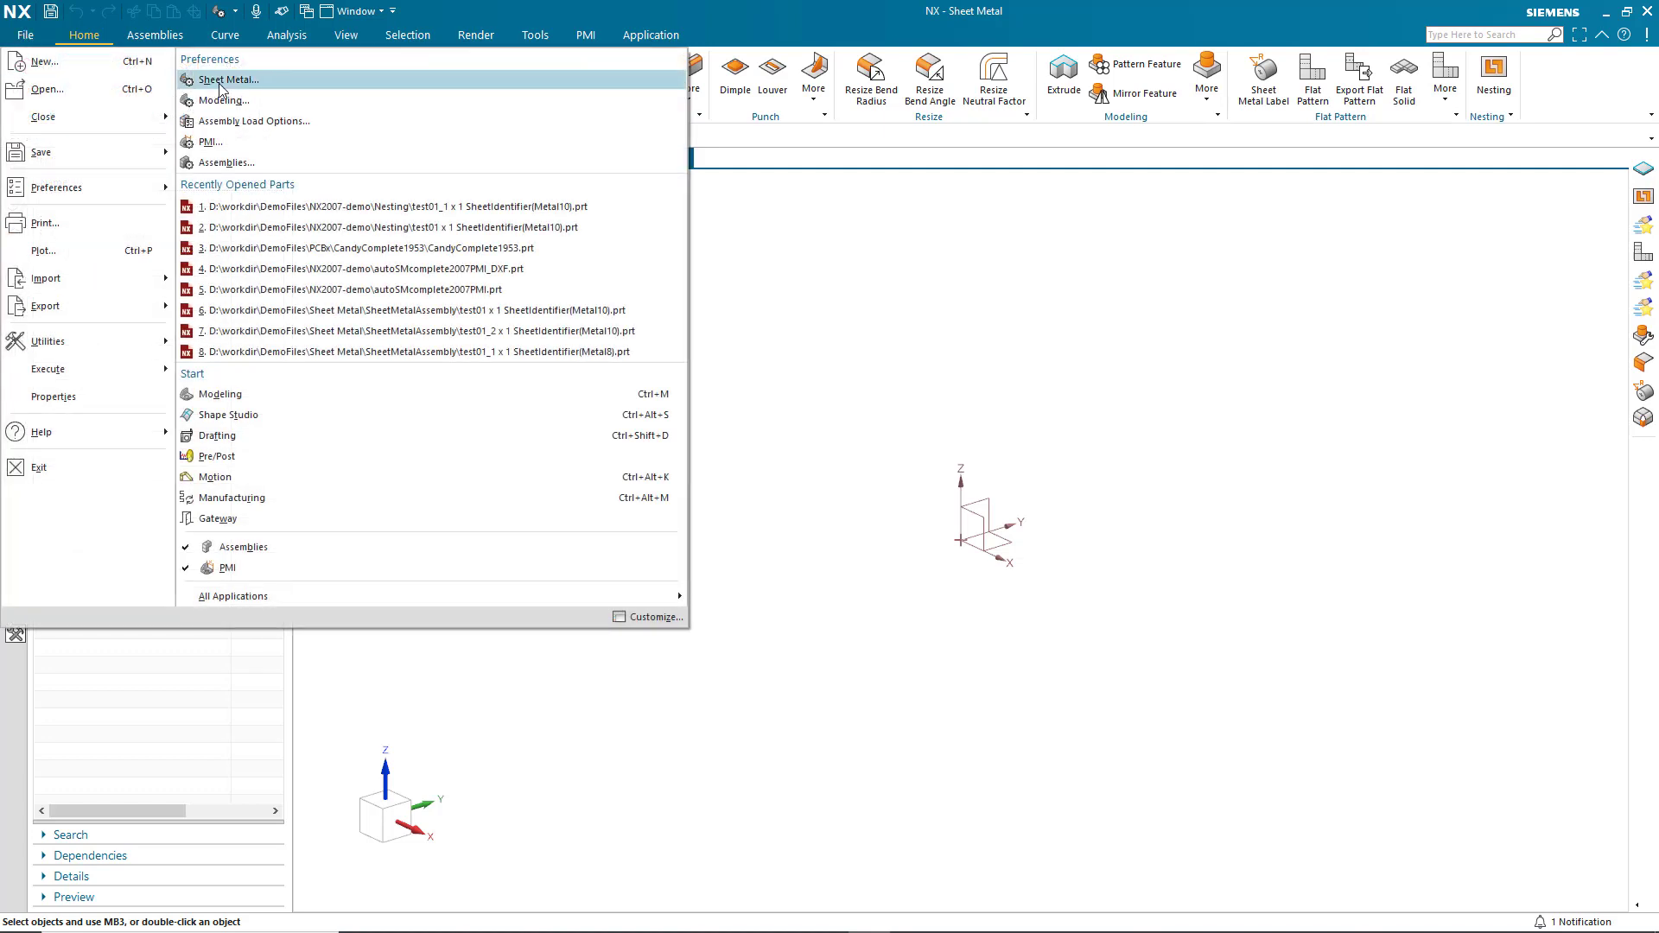
click(247, 77)
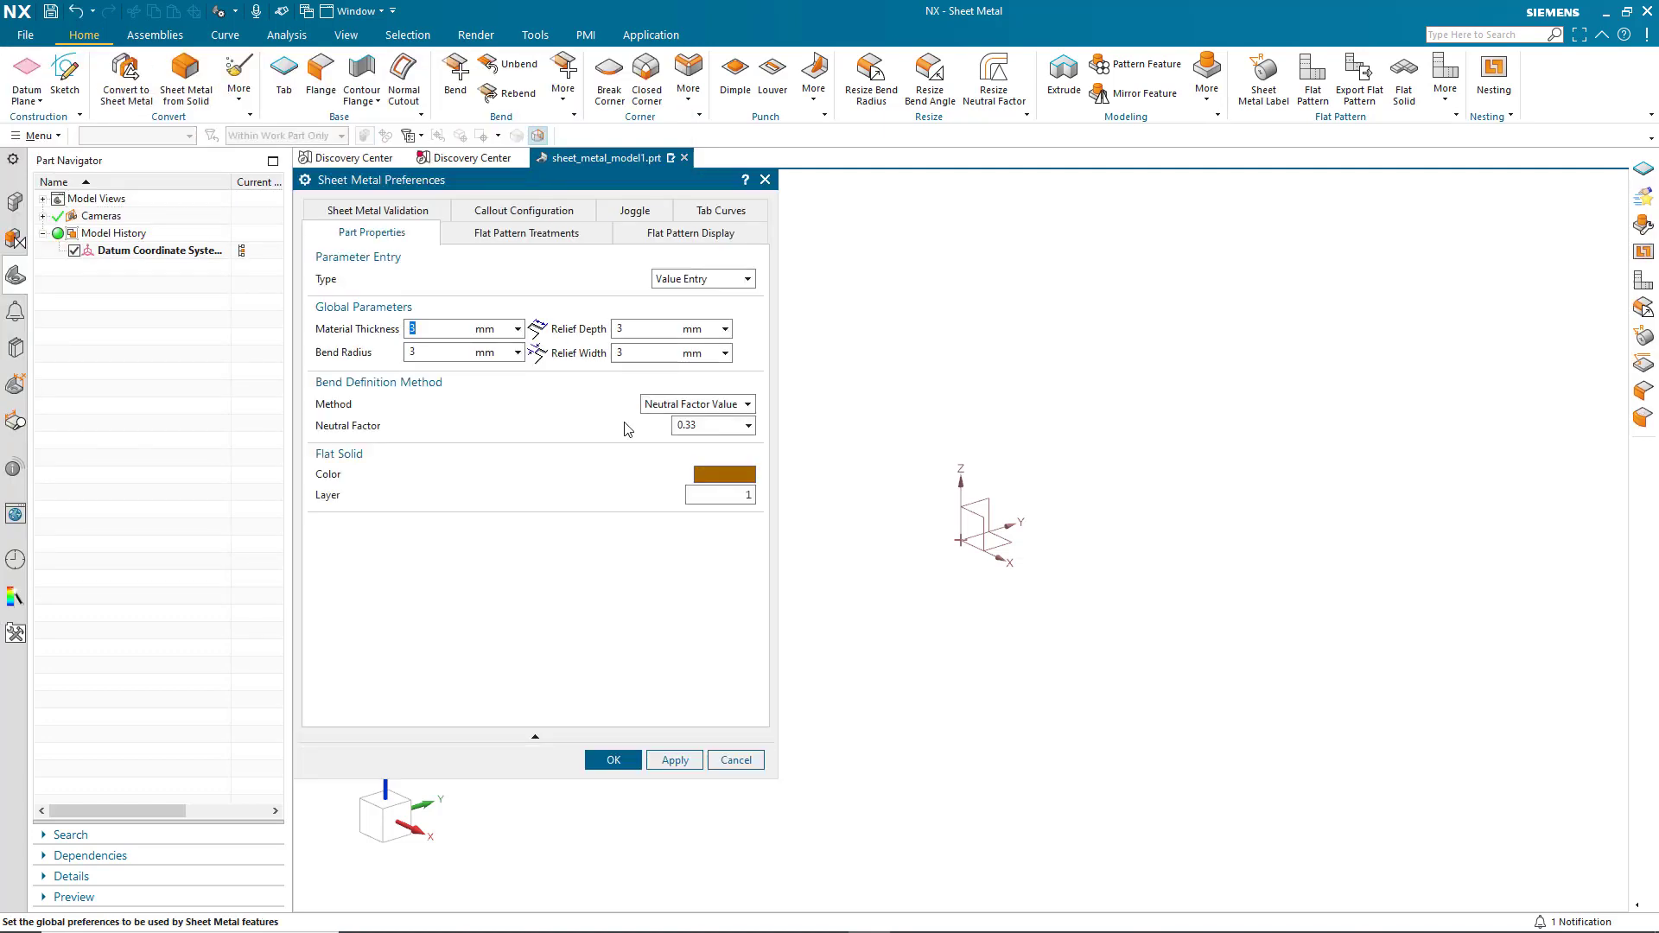
click(673, 245)
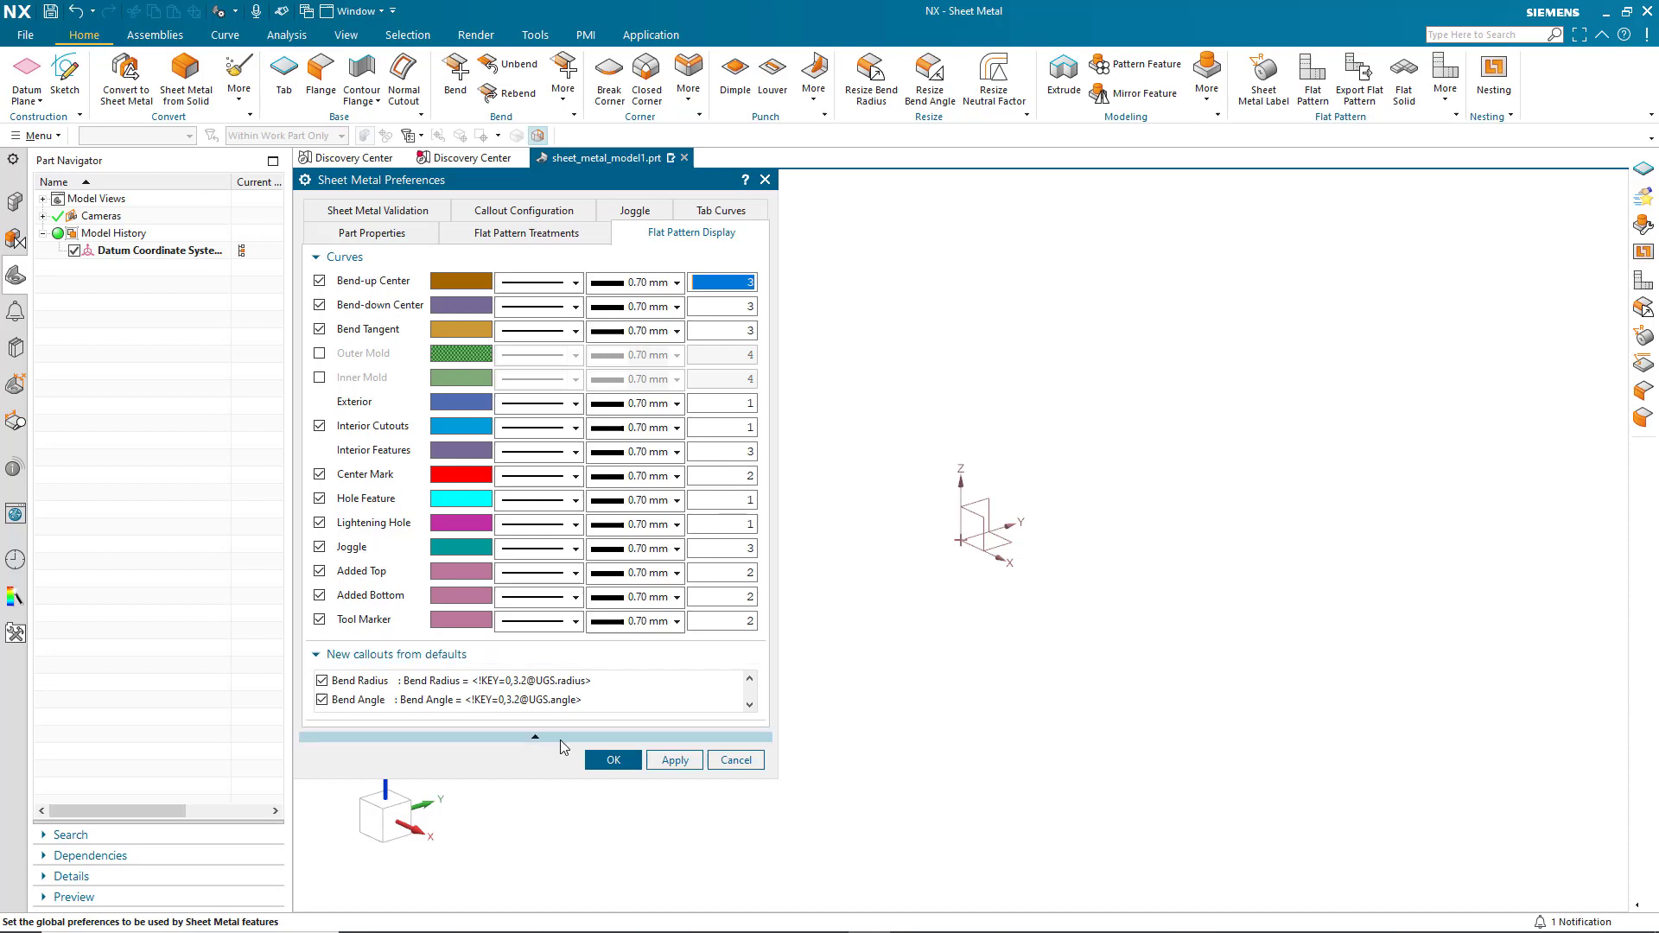
click(734, 761)
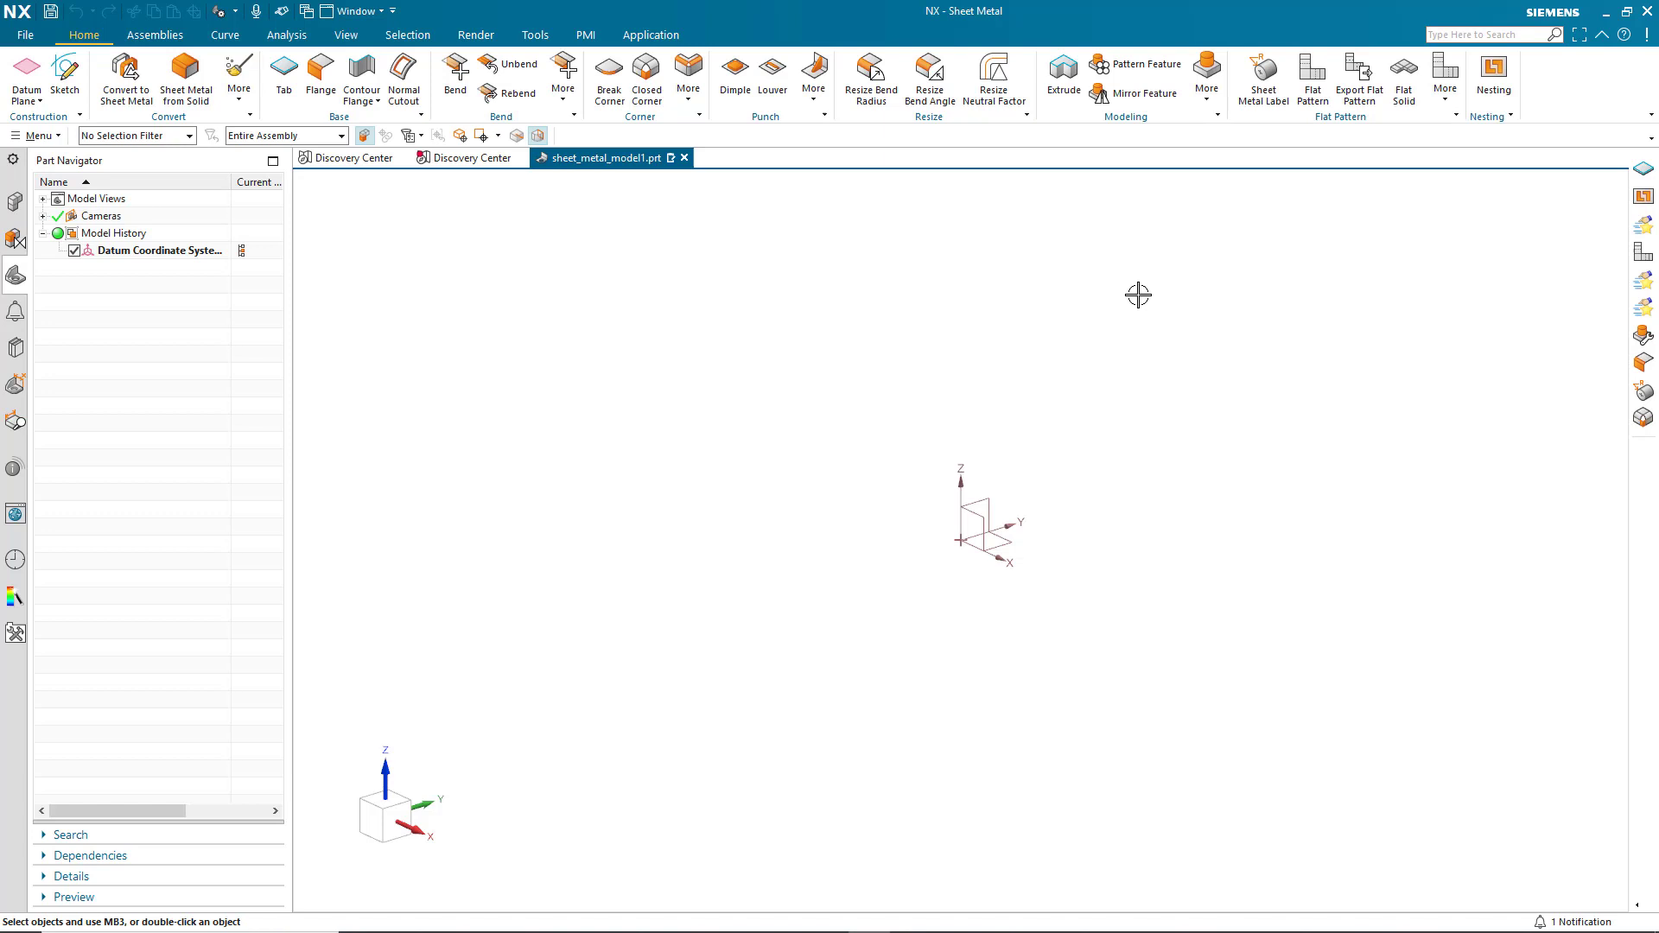
Open the Nesting dialog, then move it left and widen it for easier editing.
click(1495, 78)
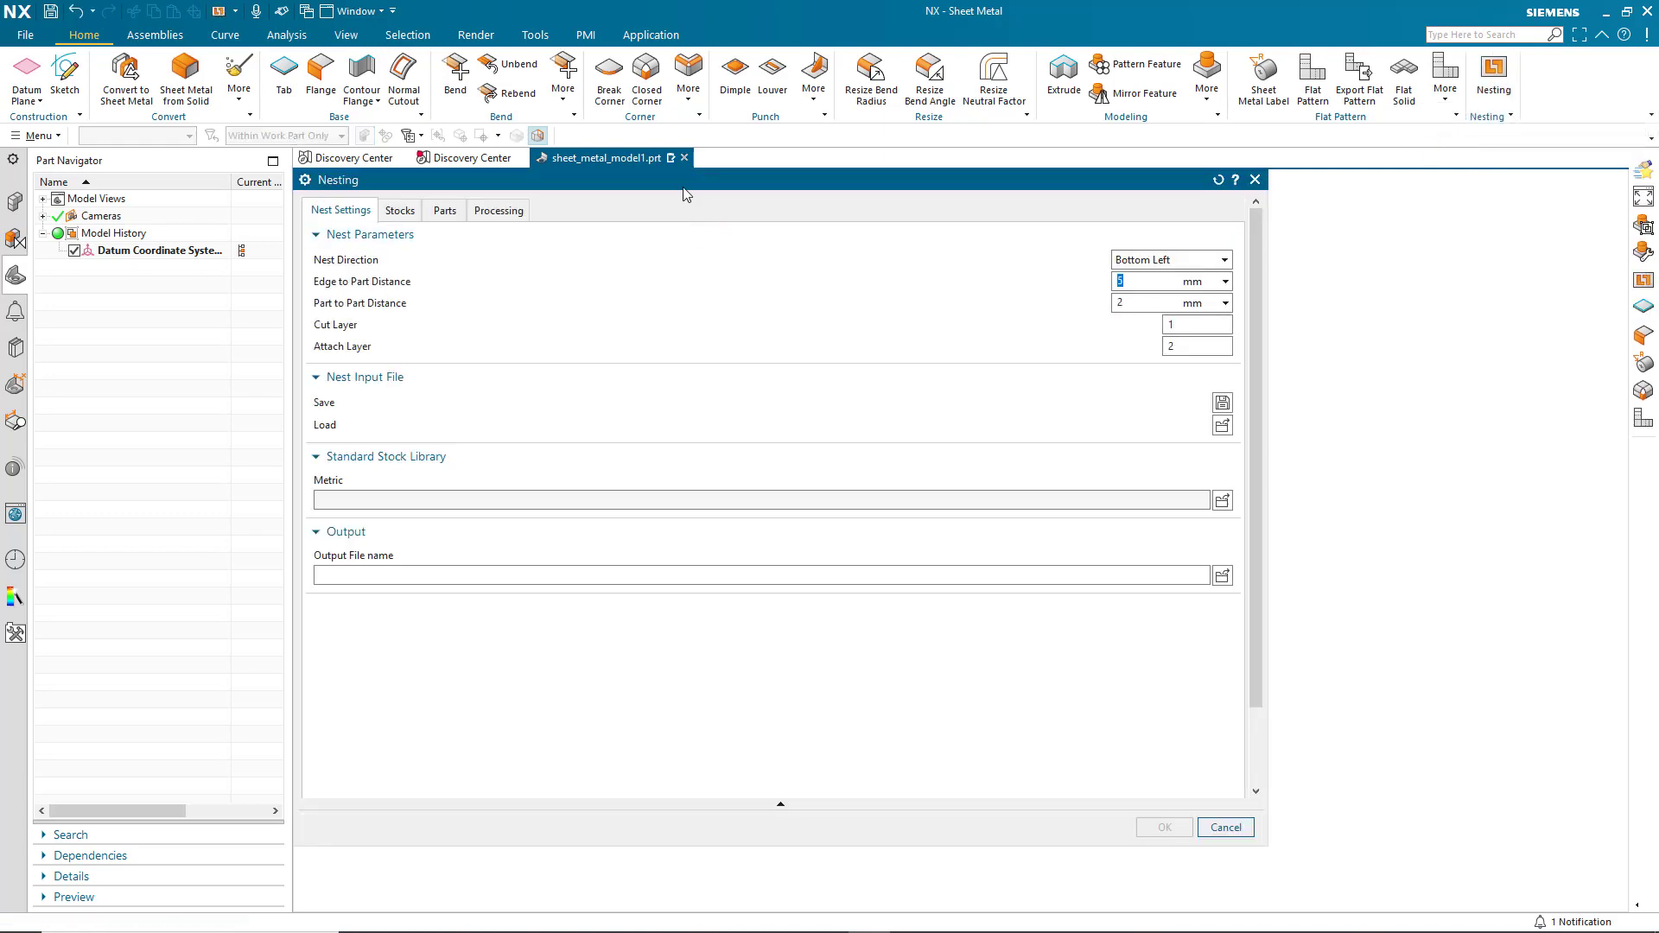
drag(691, 183, 428, 163)
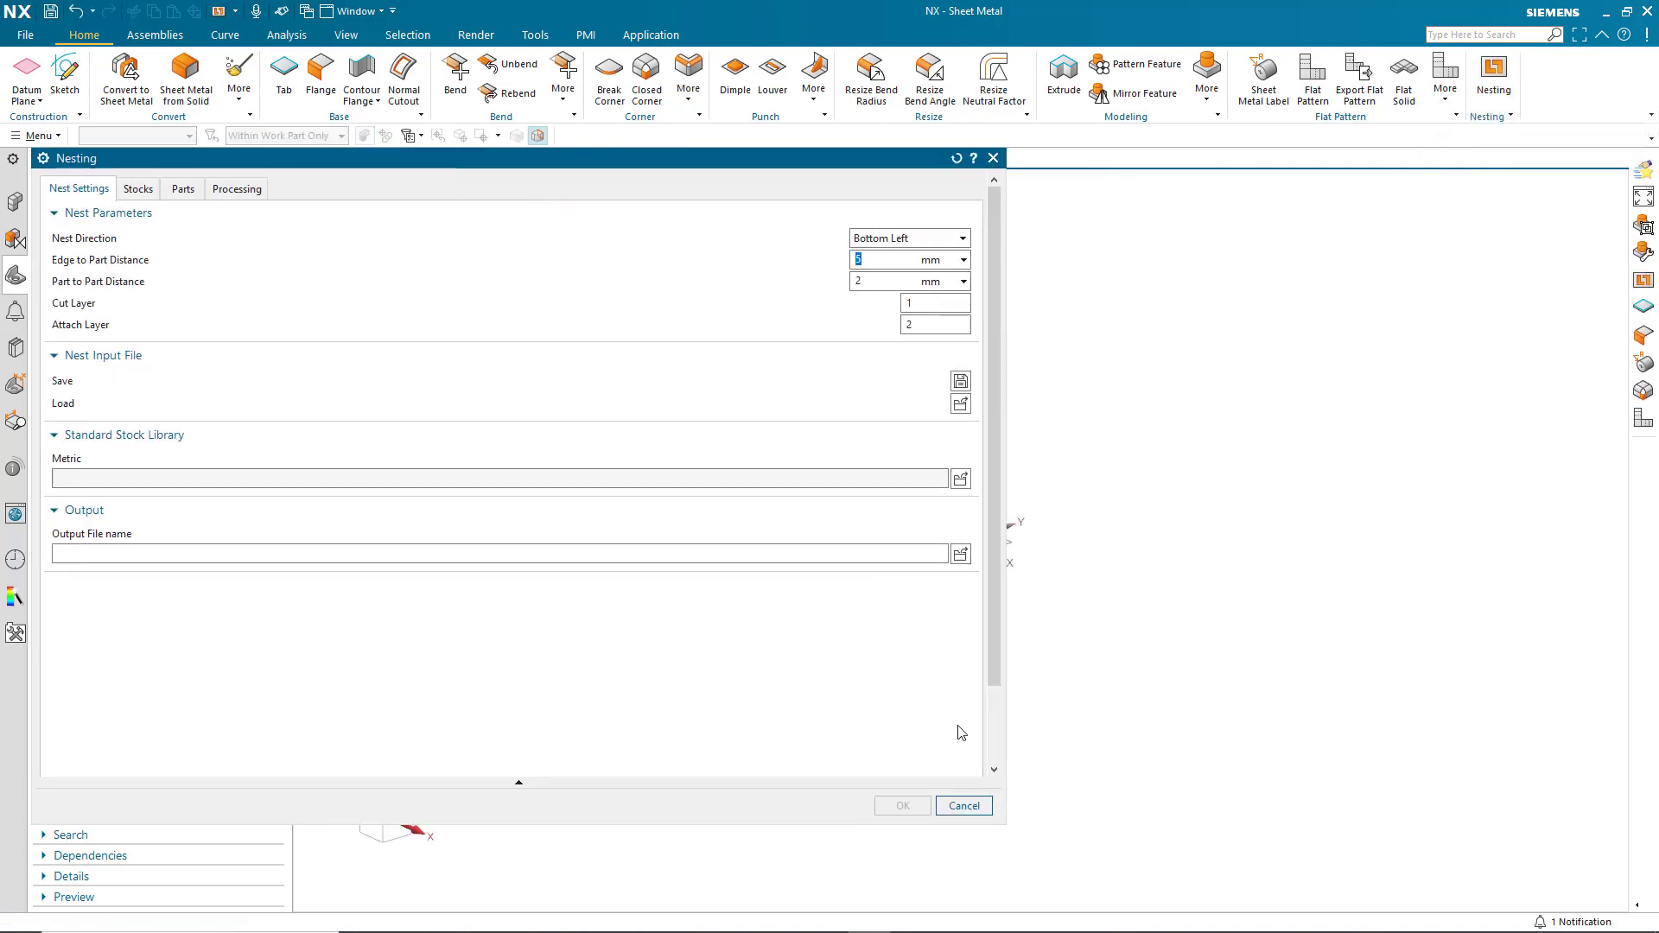
drag(1006, 823, 1466, 911)
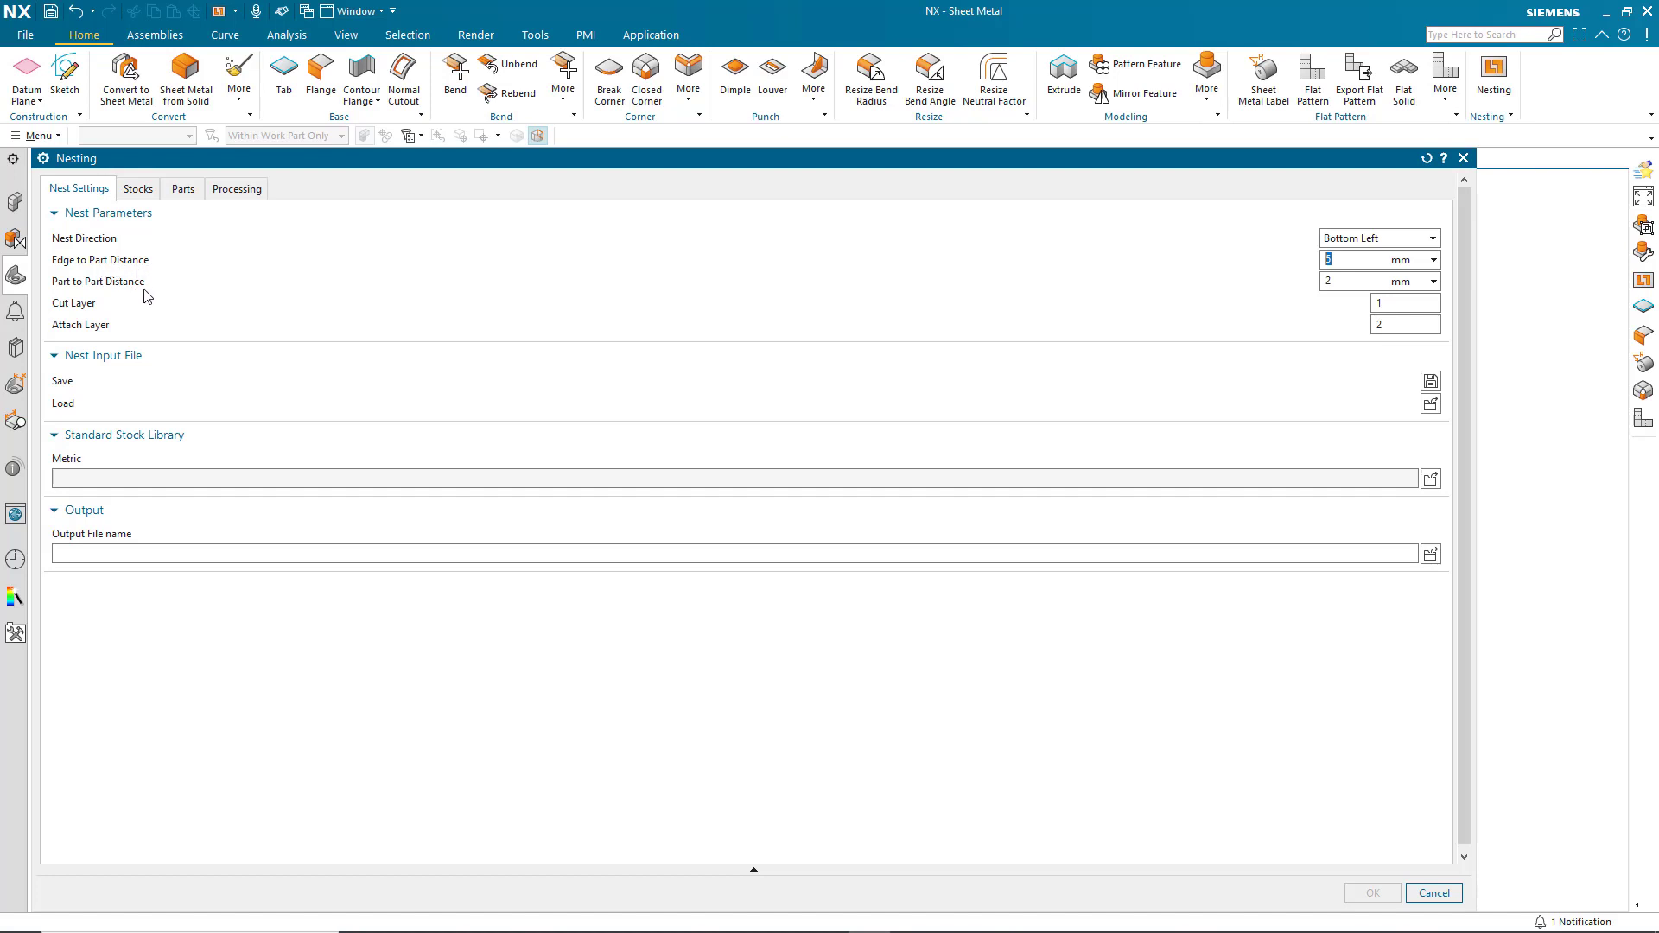
Keep the Bottom Left nest direction and set edge-to-part distance to 5 mm.
click(1430, 244)
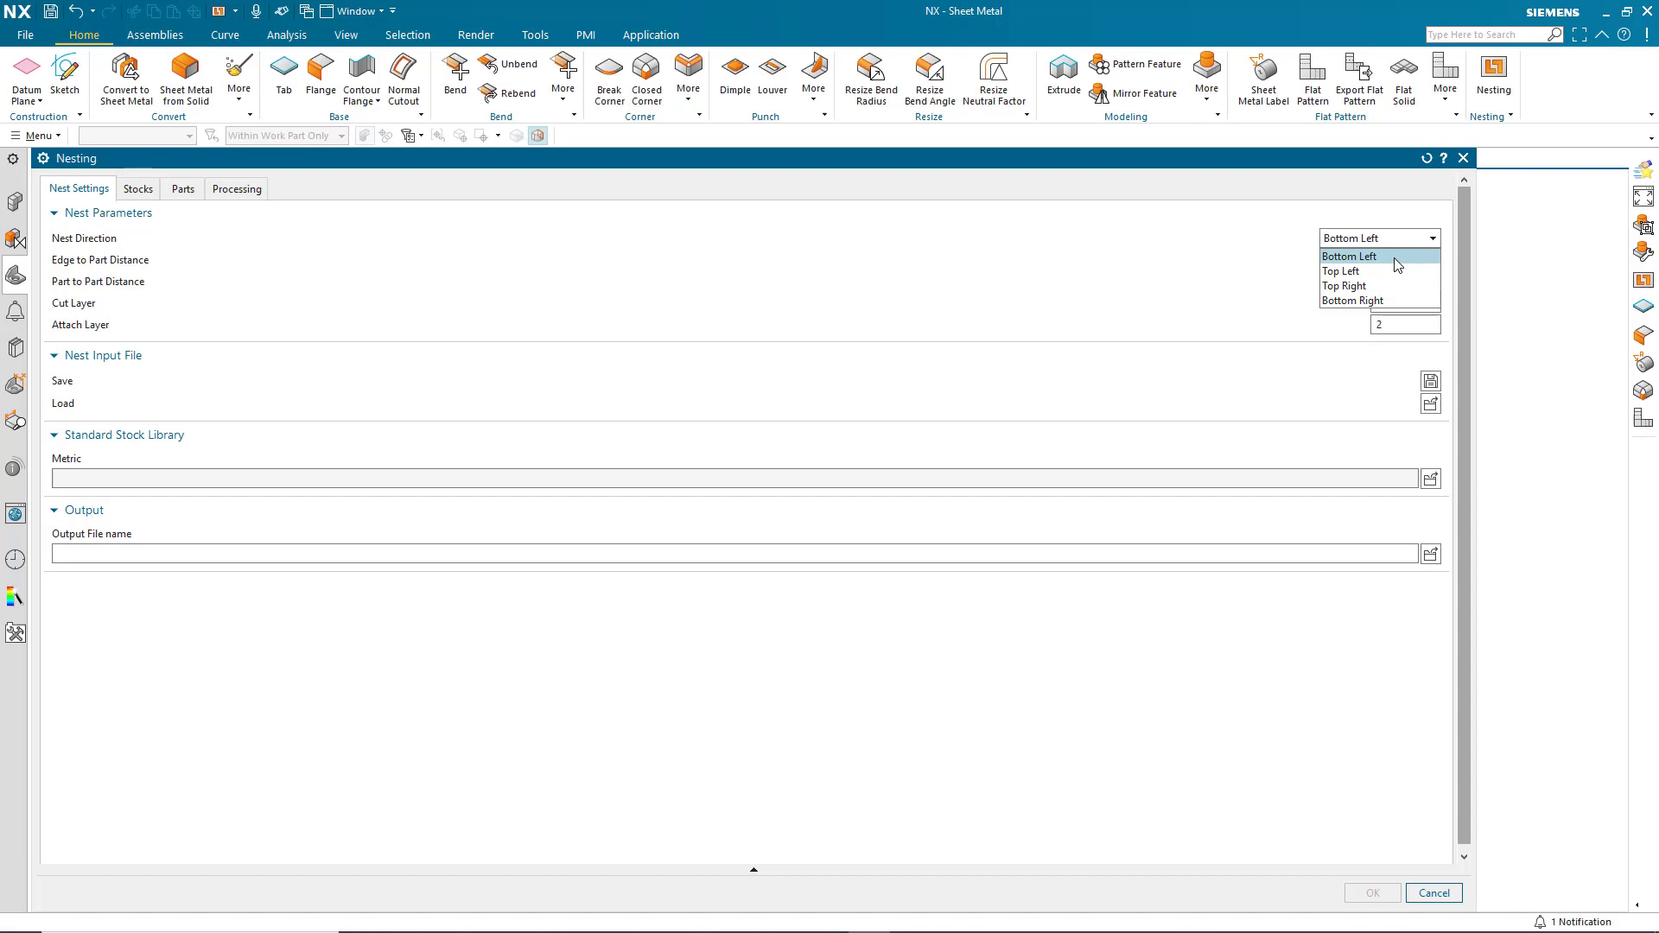
click(1398, 259)
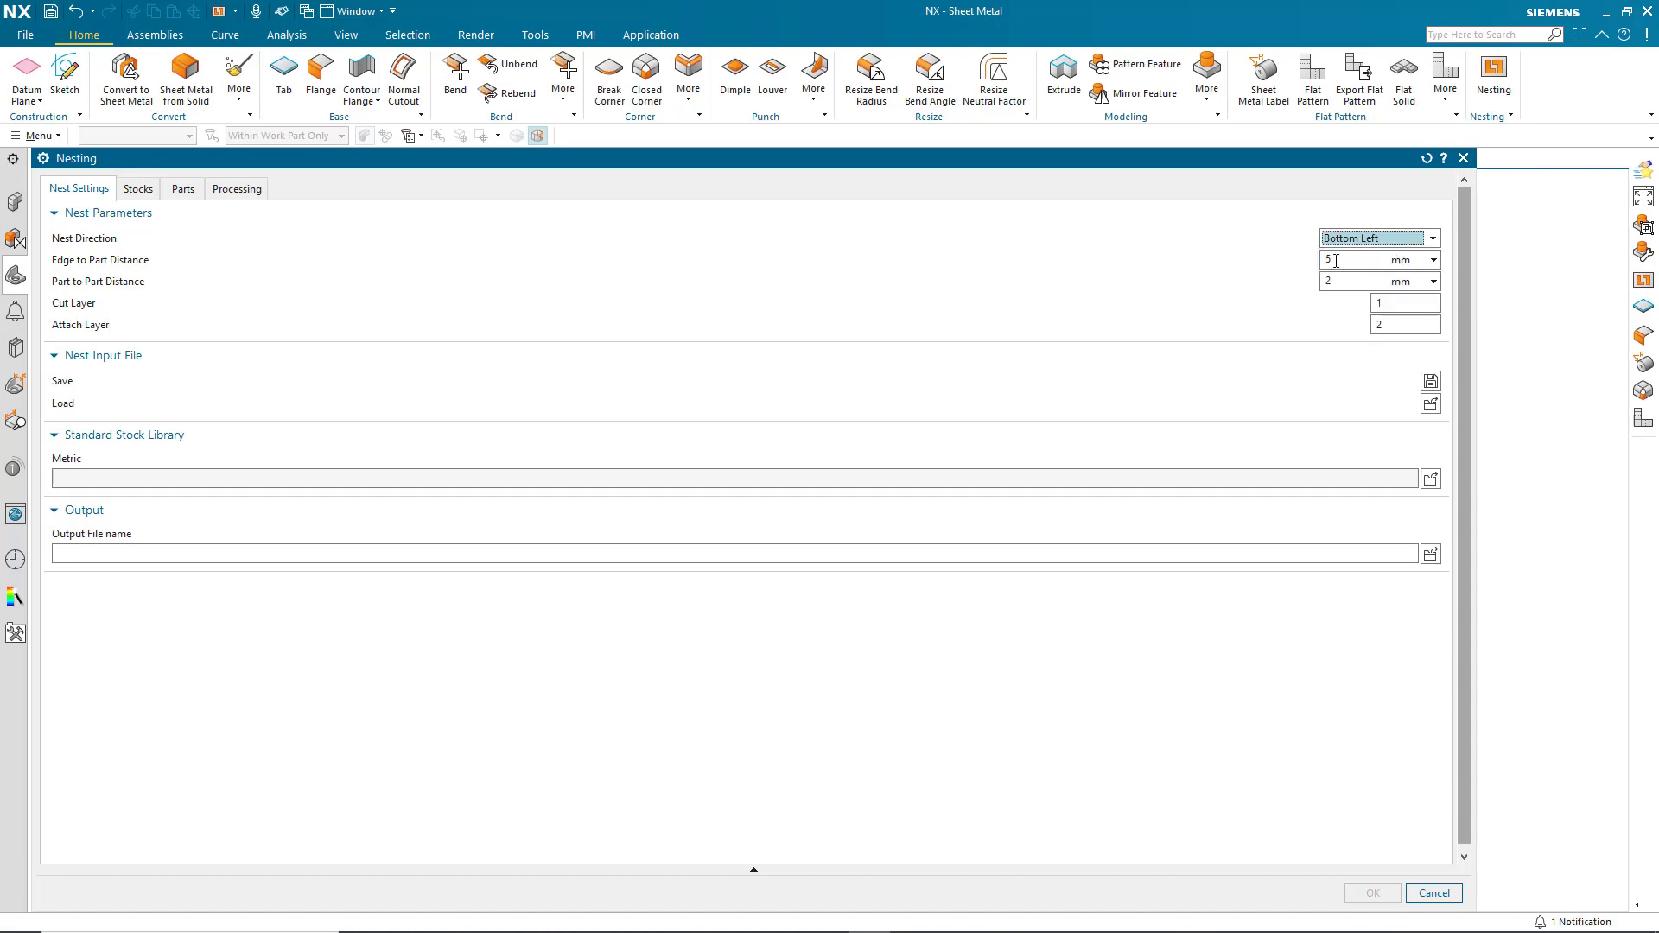
drag(1336, 261, 1325, 282)
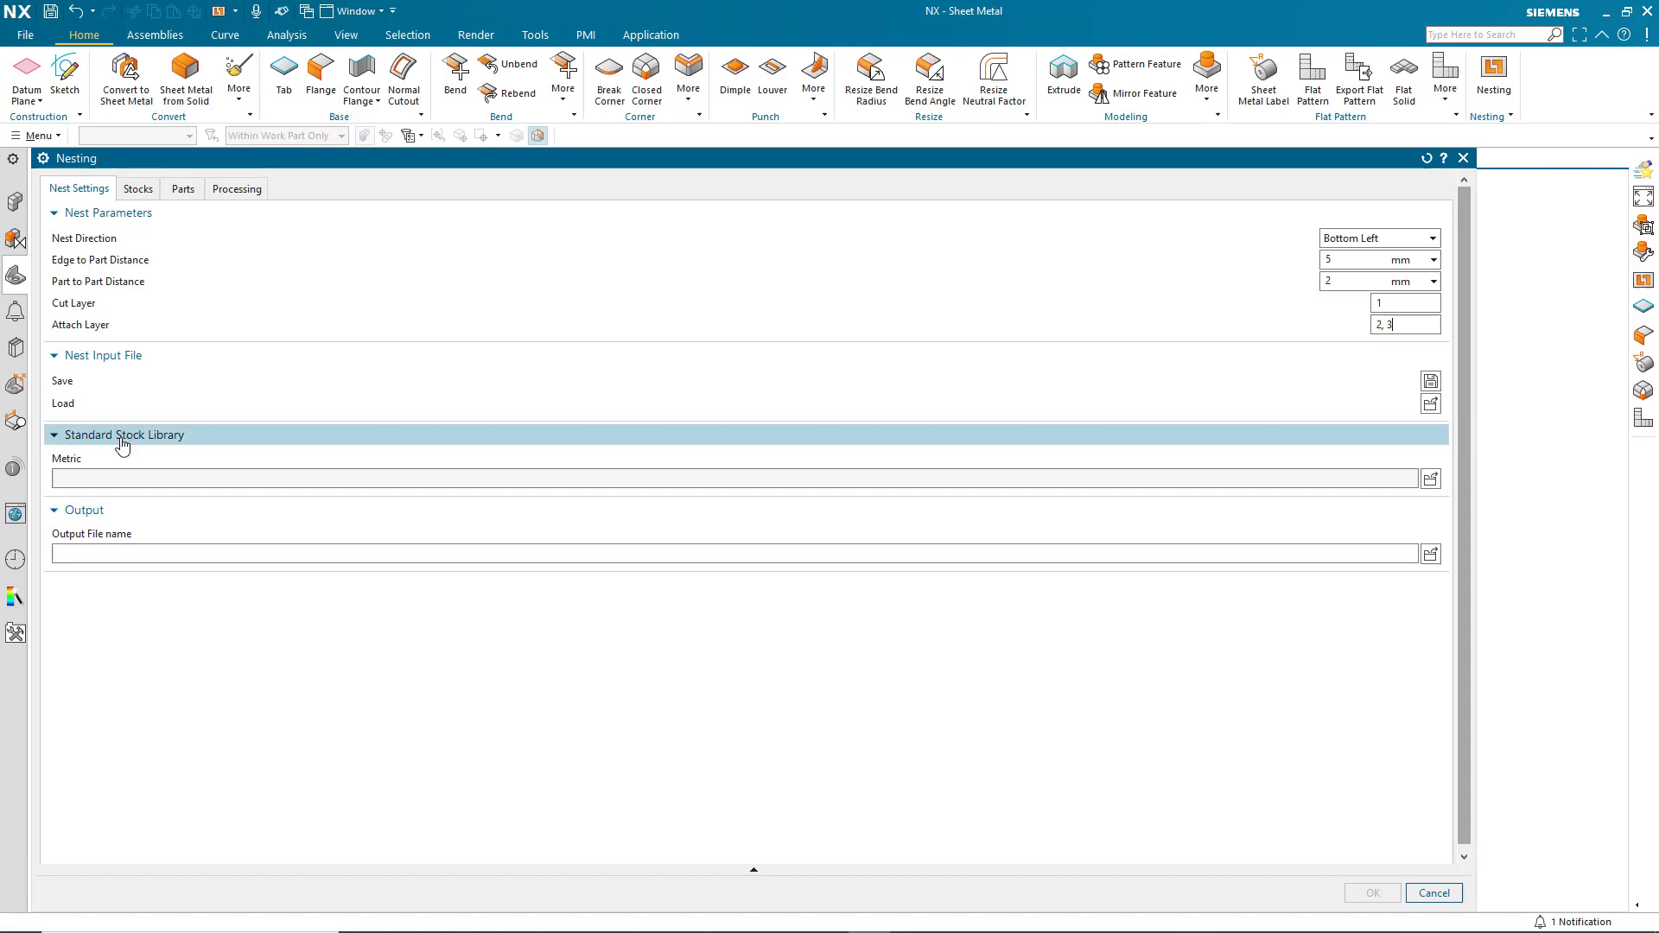
Use standard_stocks_table.txt as the metric stock library.
click(1430, 479)
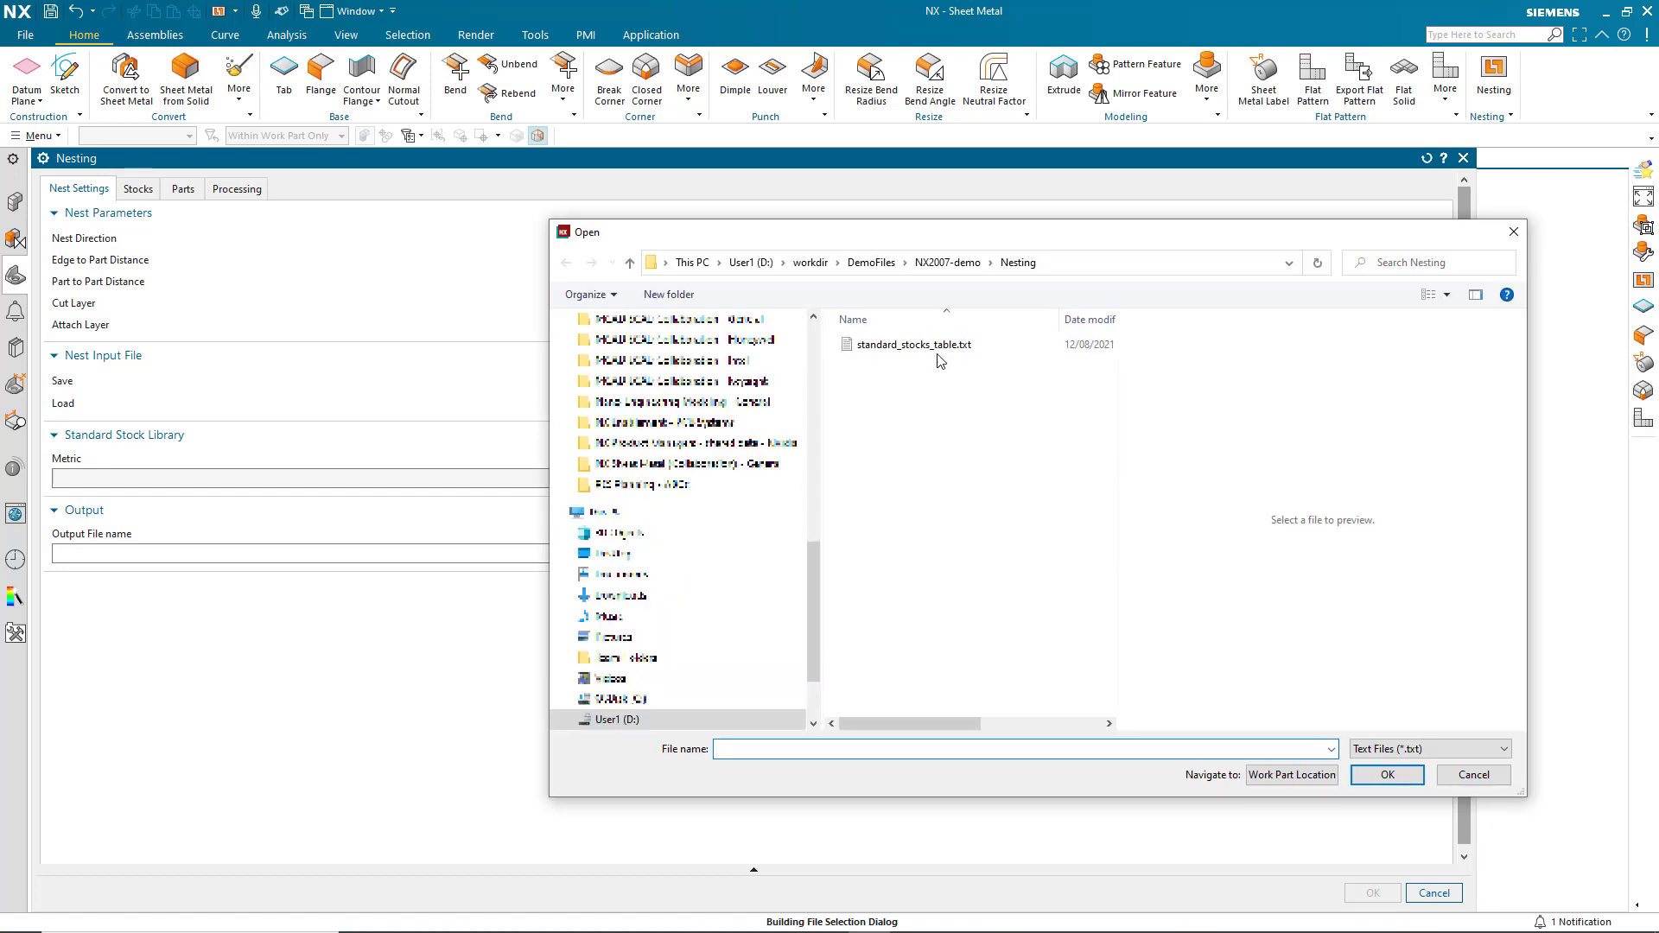
click(929, 344)
click(1382, 775)
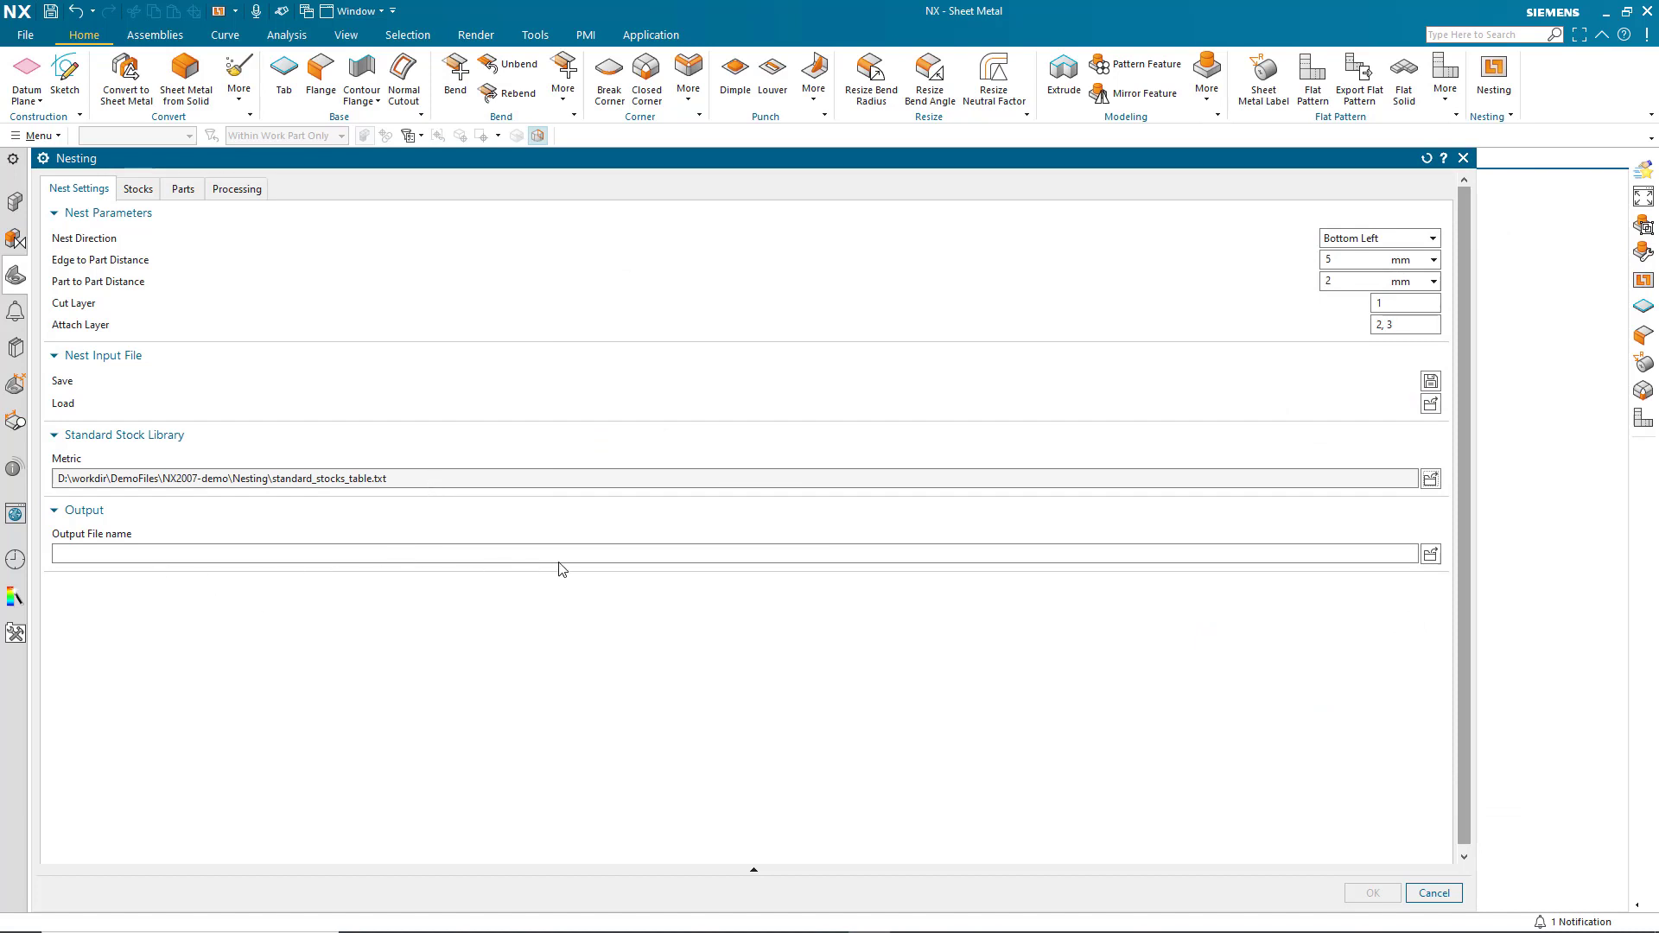
Save the nesting output as test01.dxf and show the empty Stocks list.
click(1430, 554)
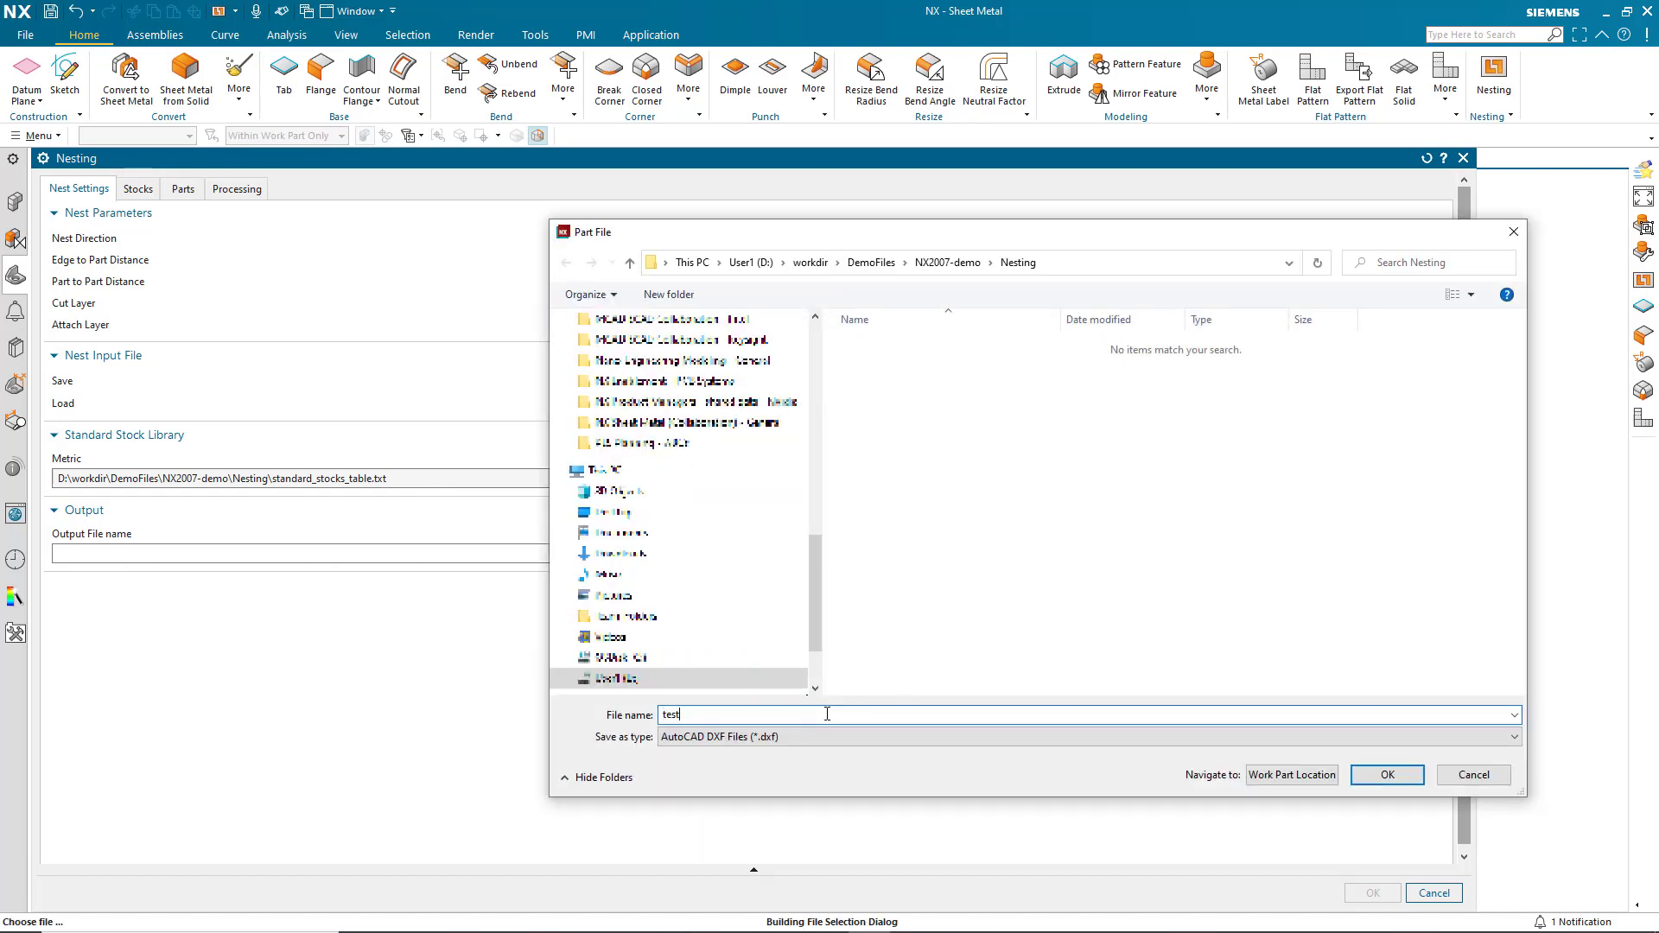
key(Return)
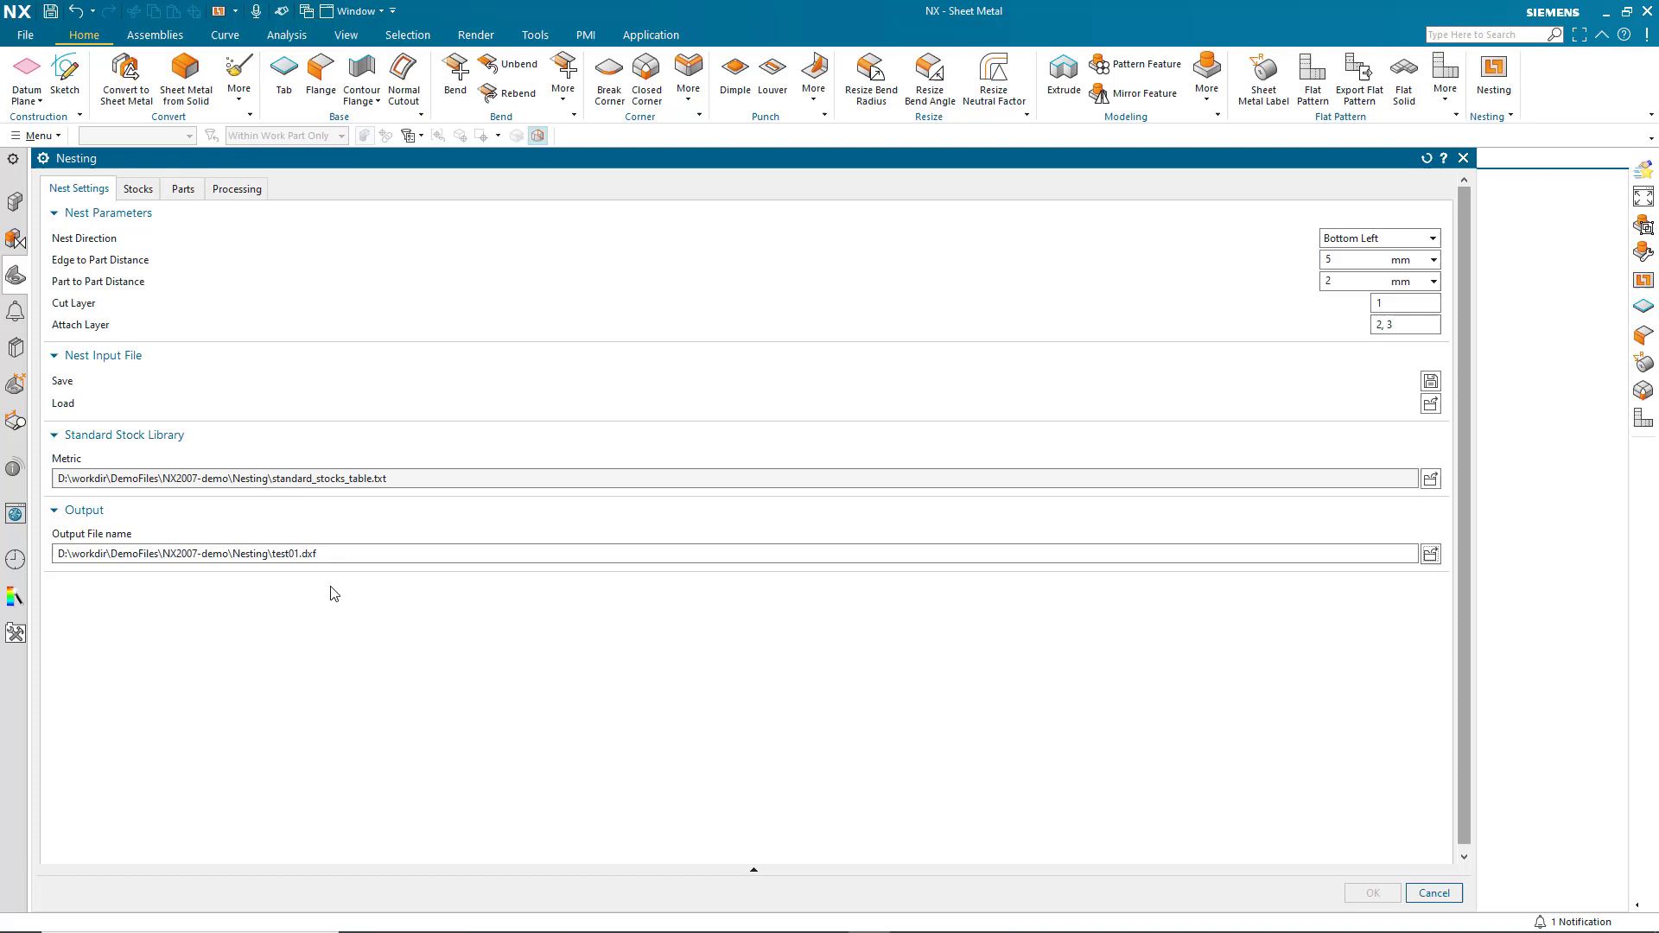
click(138, 190)
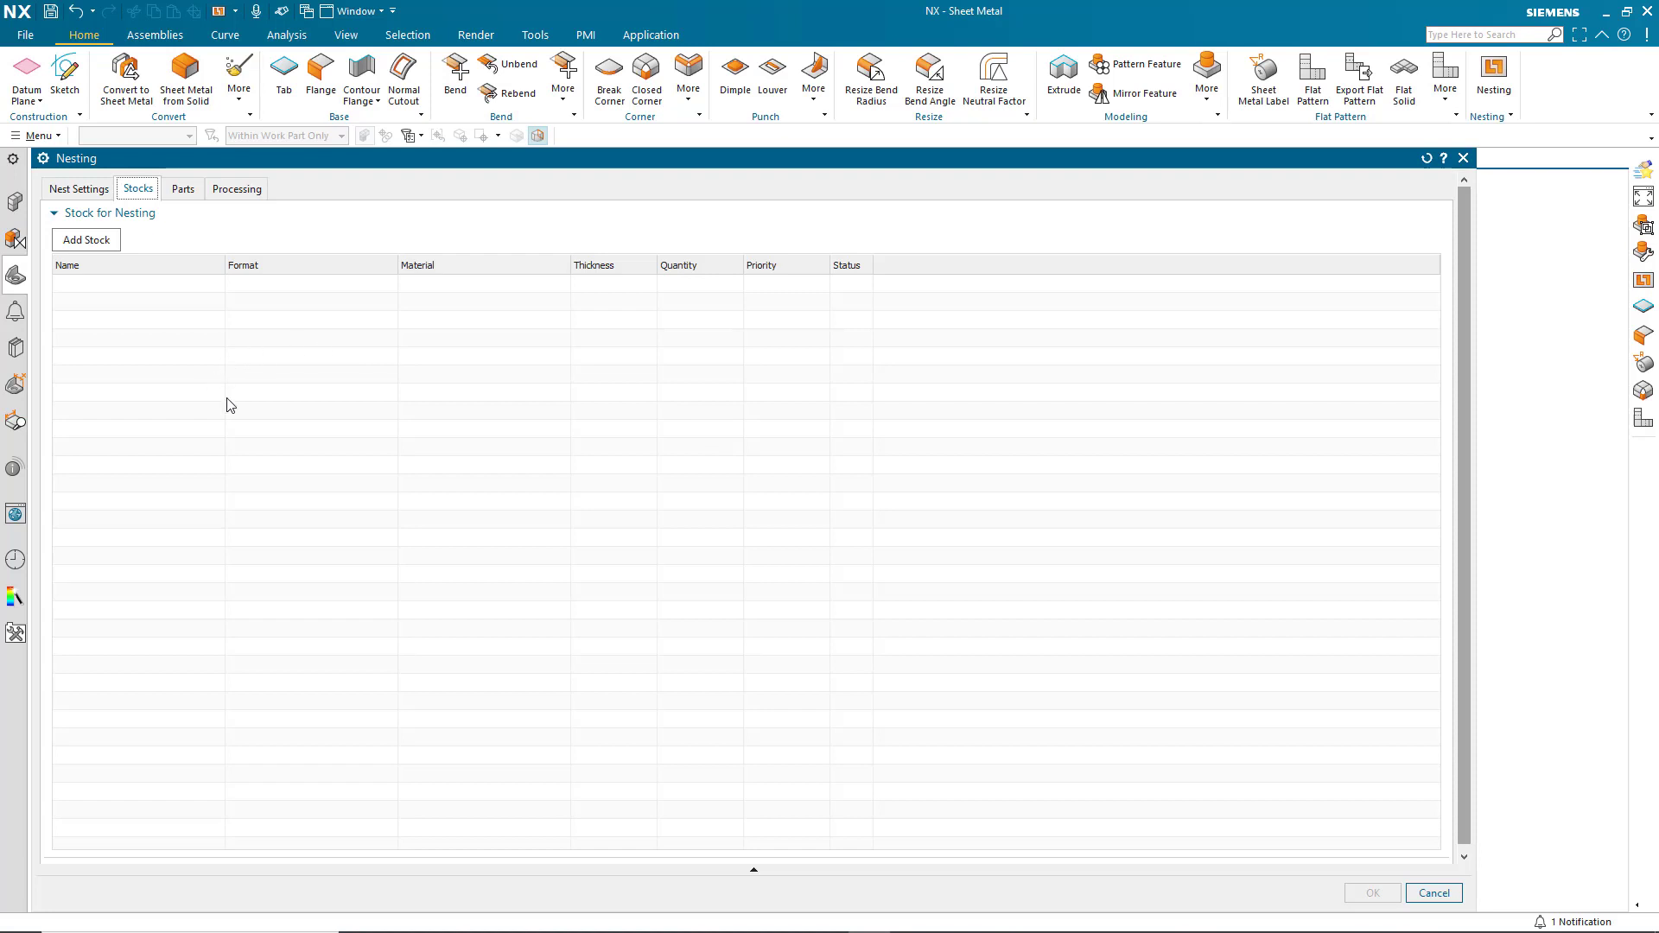
Add SheetMetalAssembly.prt from the Nesting folder as a PRT part to nest.
click(185, 190)
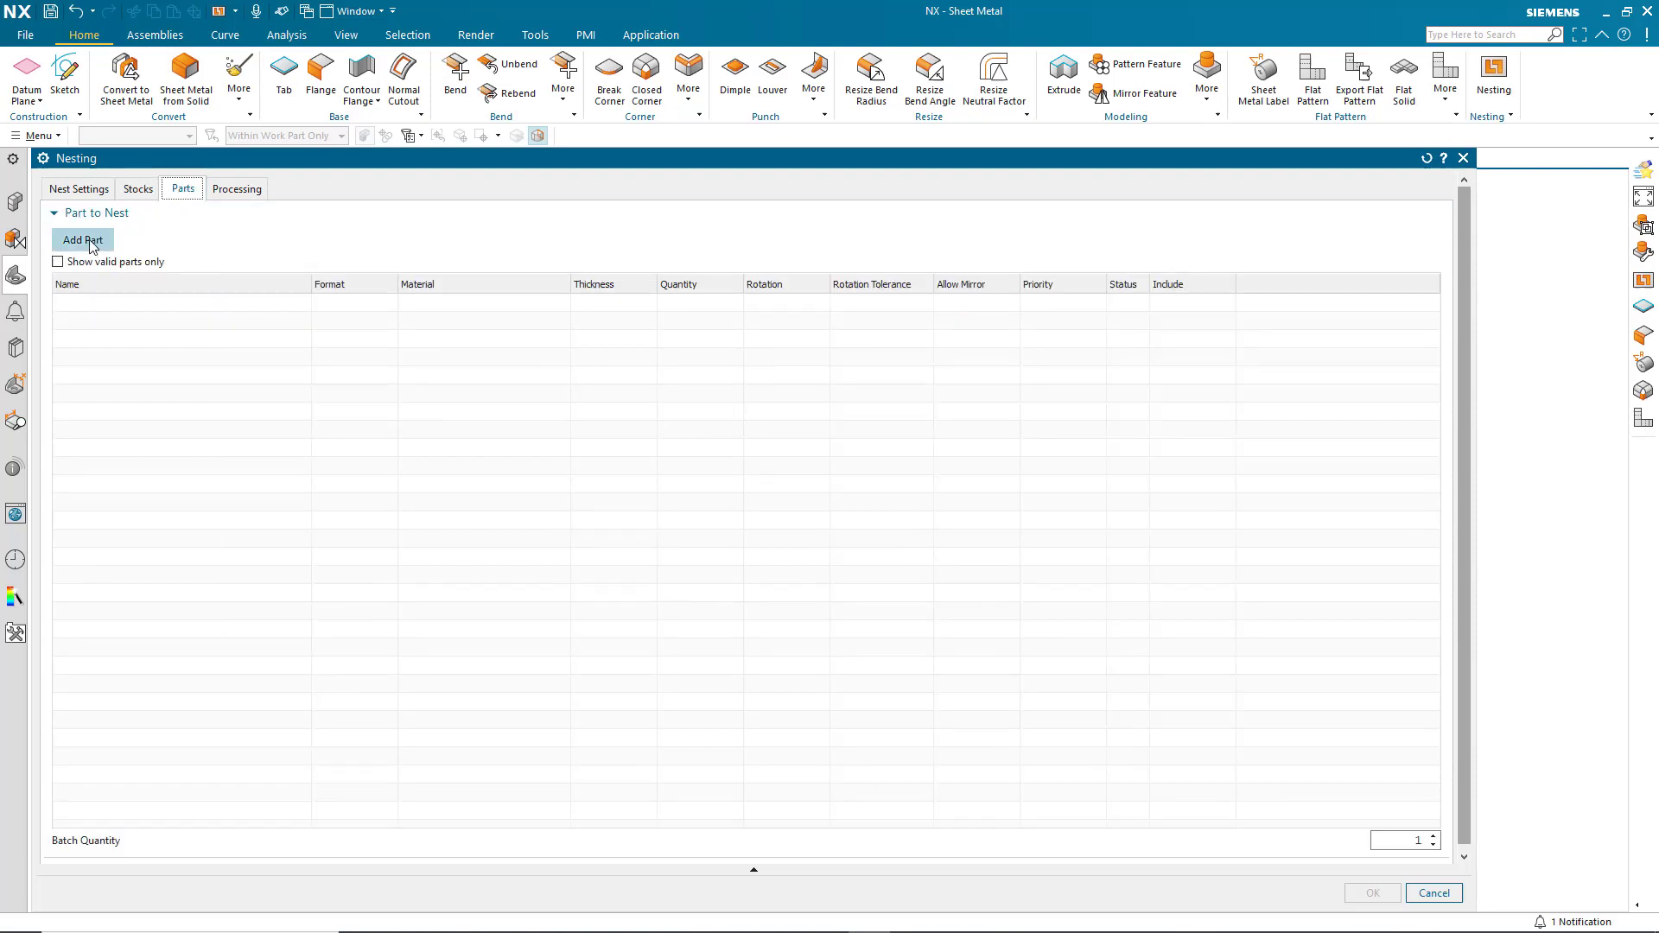
click(83, 240)
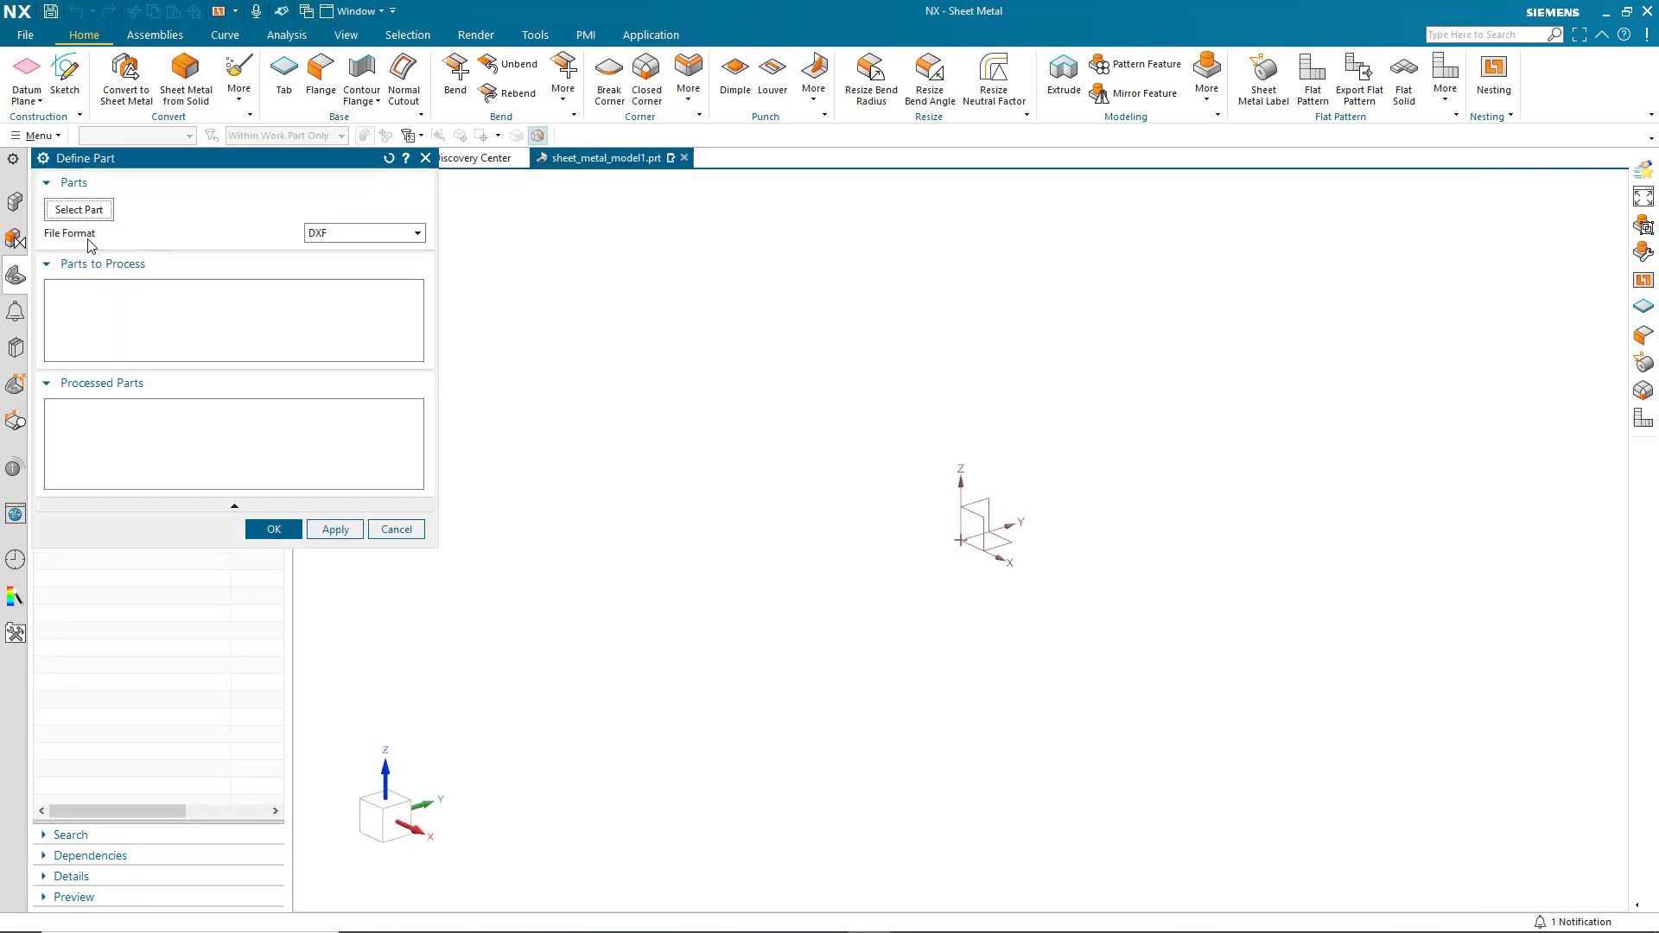
click(346, 237)
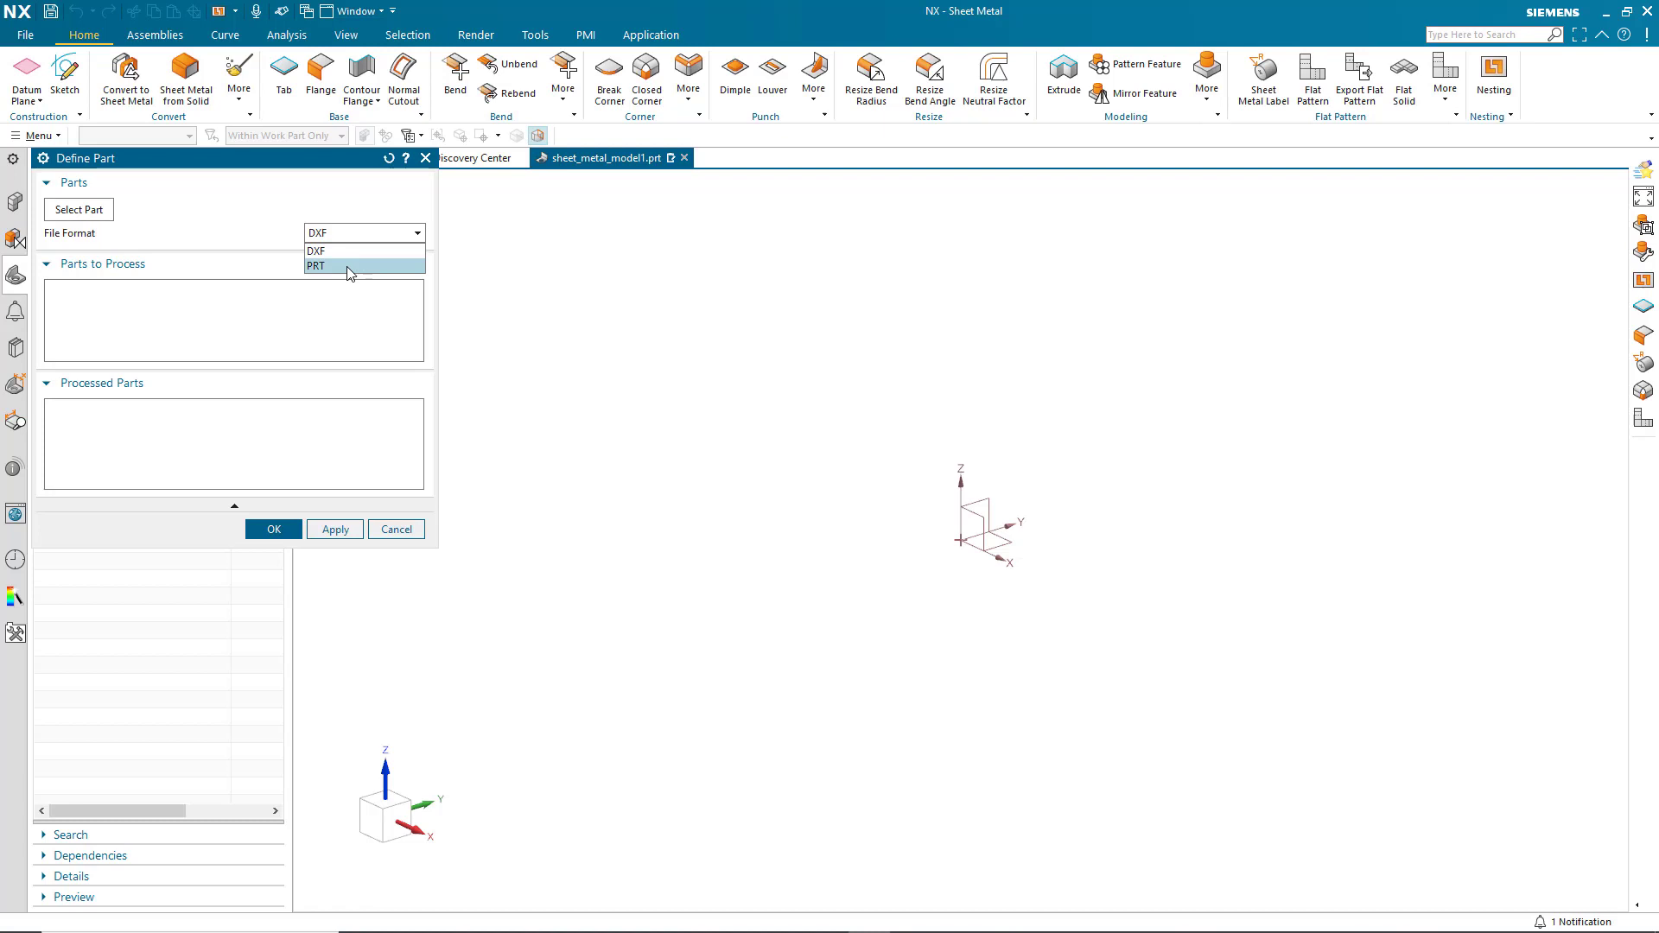
click(348, 268)
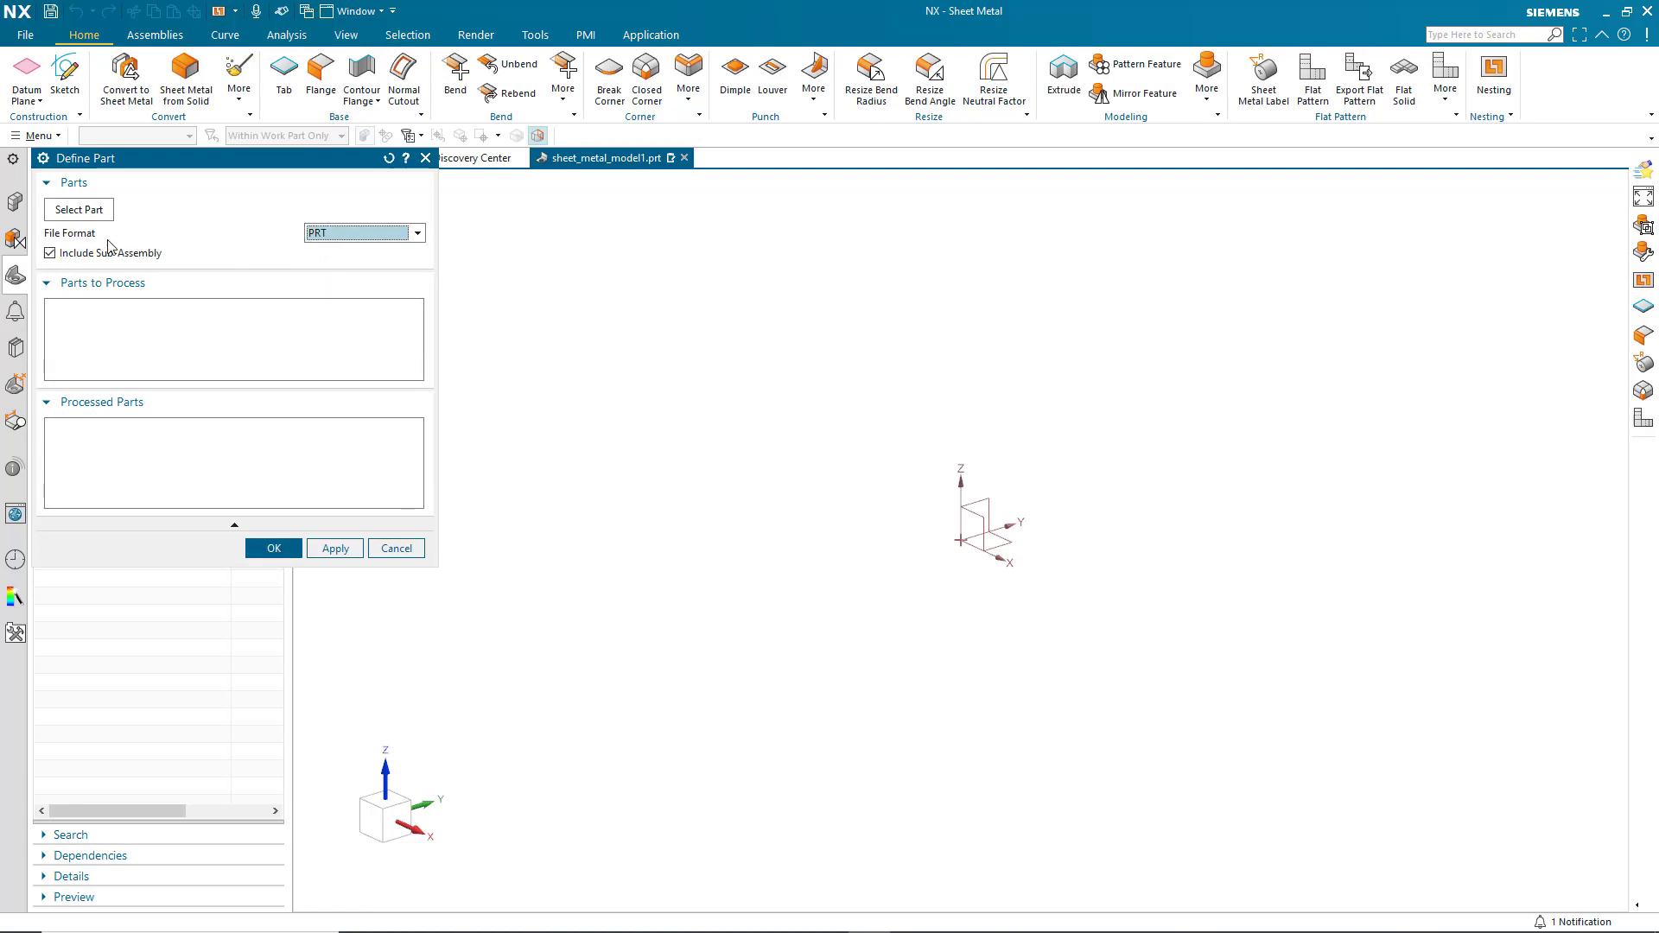
click(79, 213)
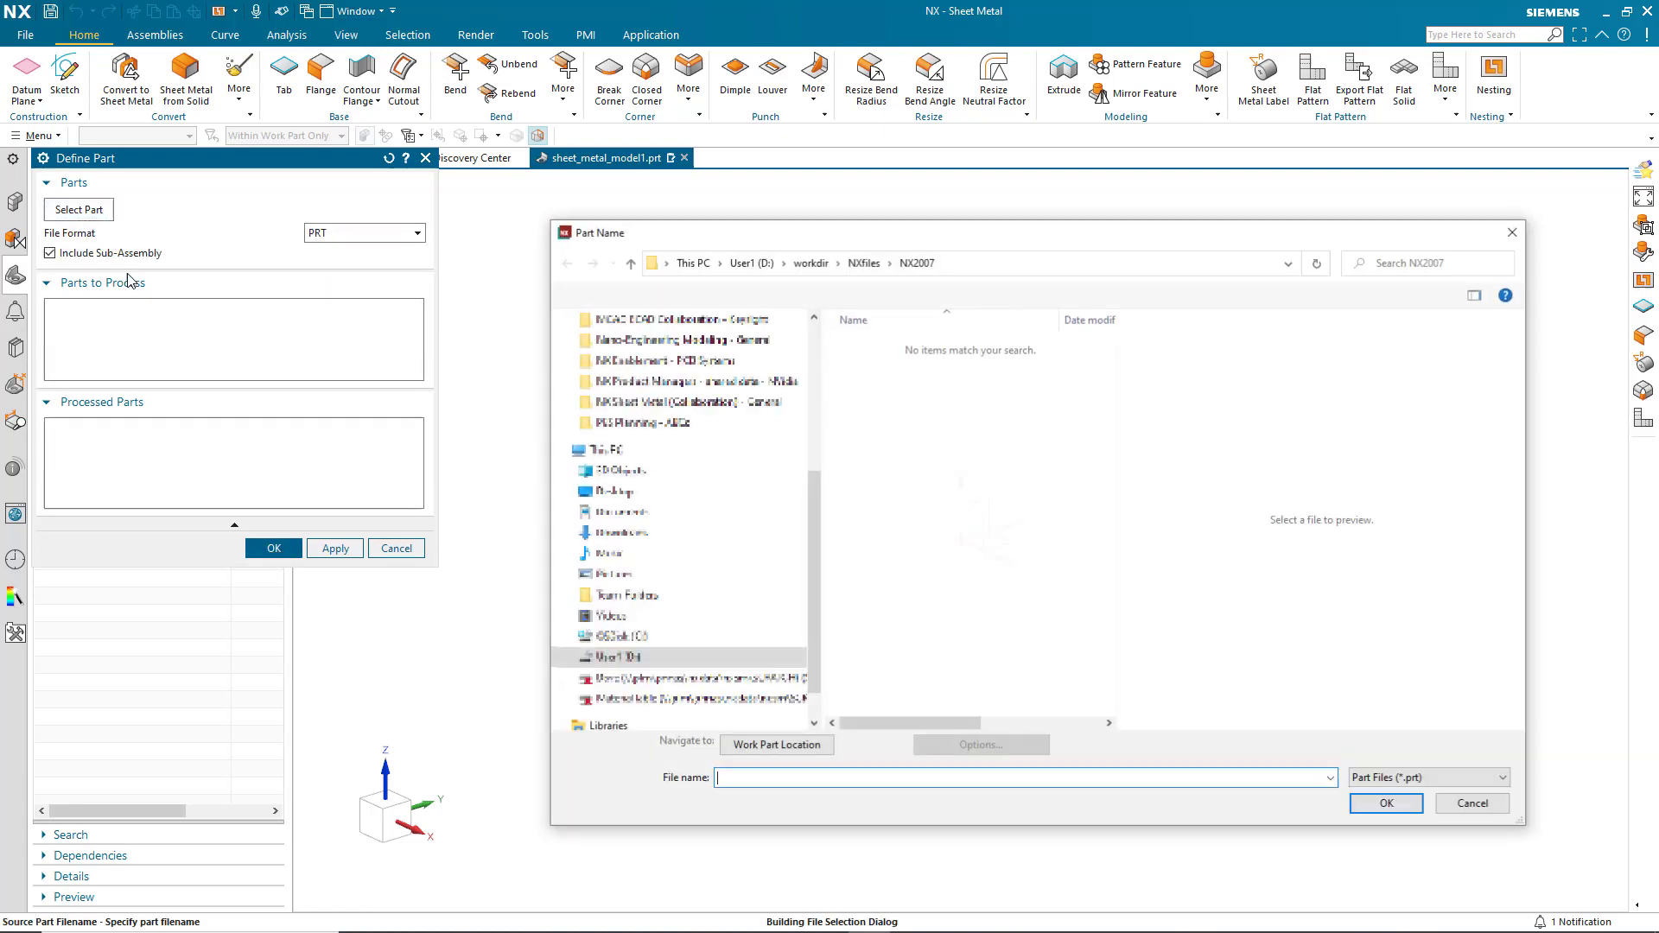
click(867, 441)
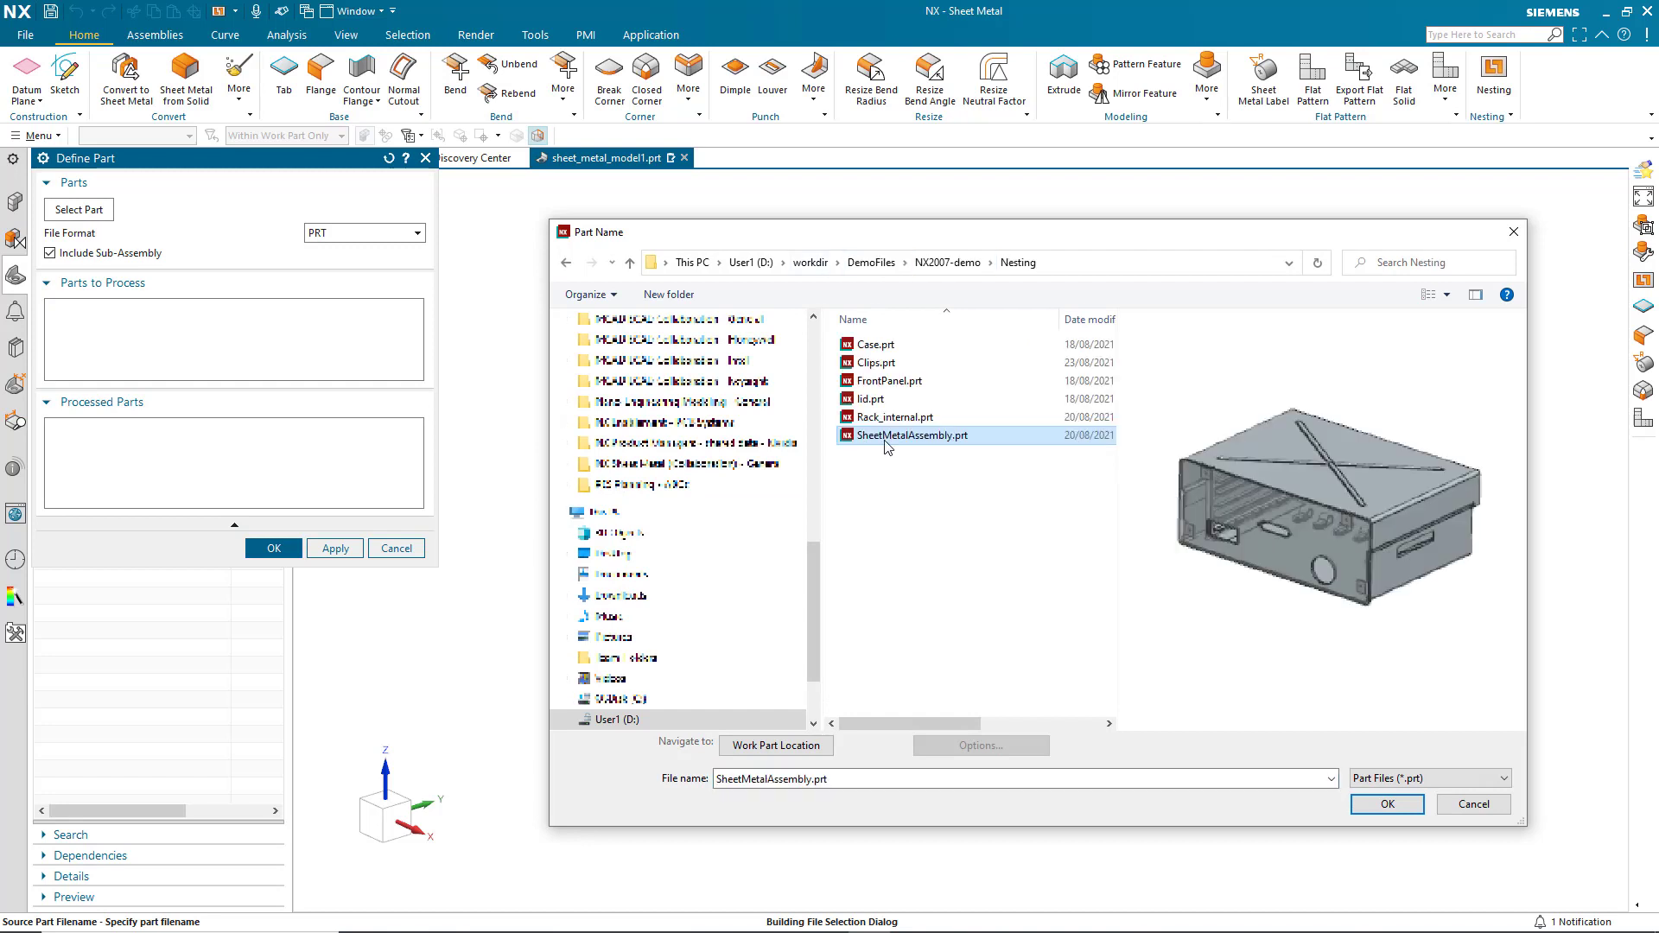
click(878, 346)
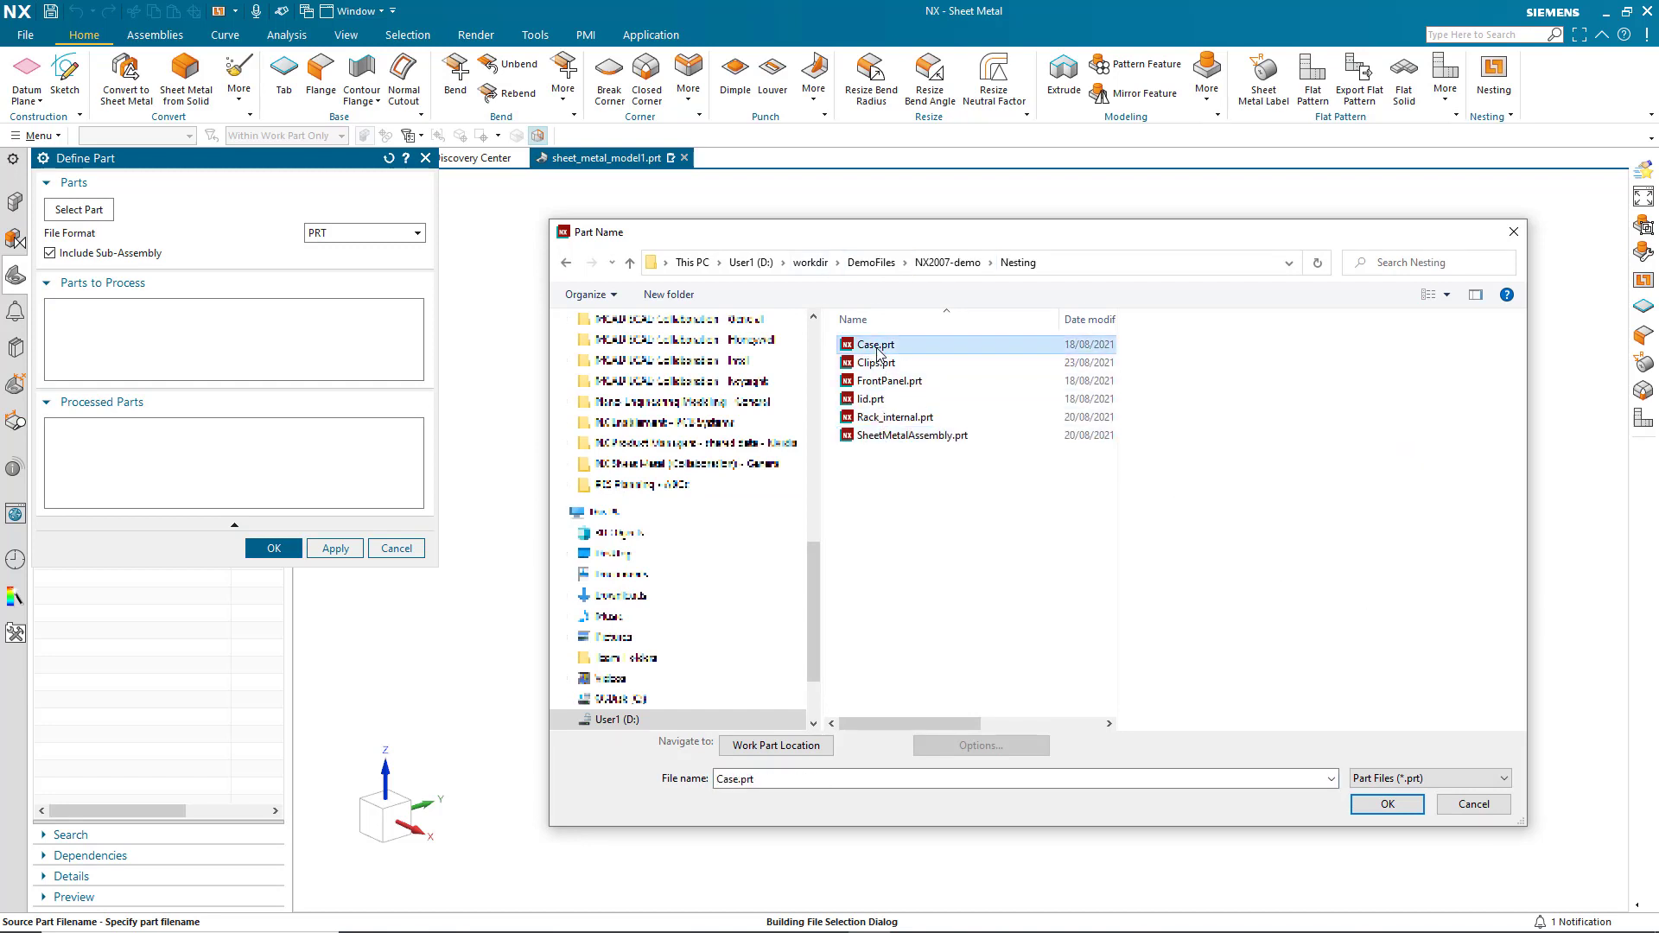
shift+click(870, 398)
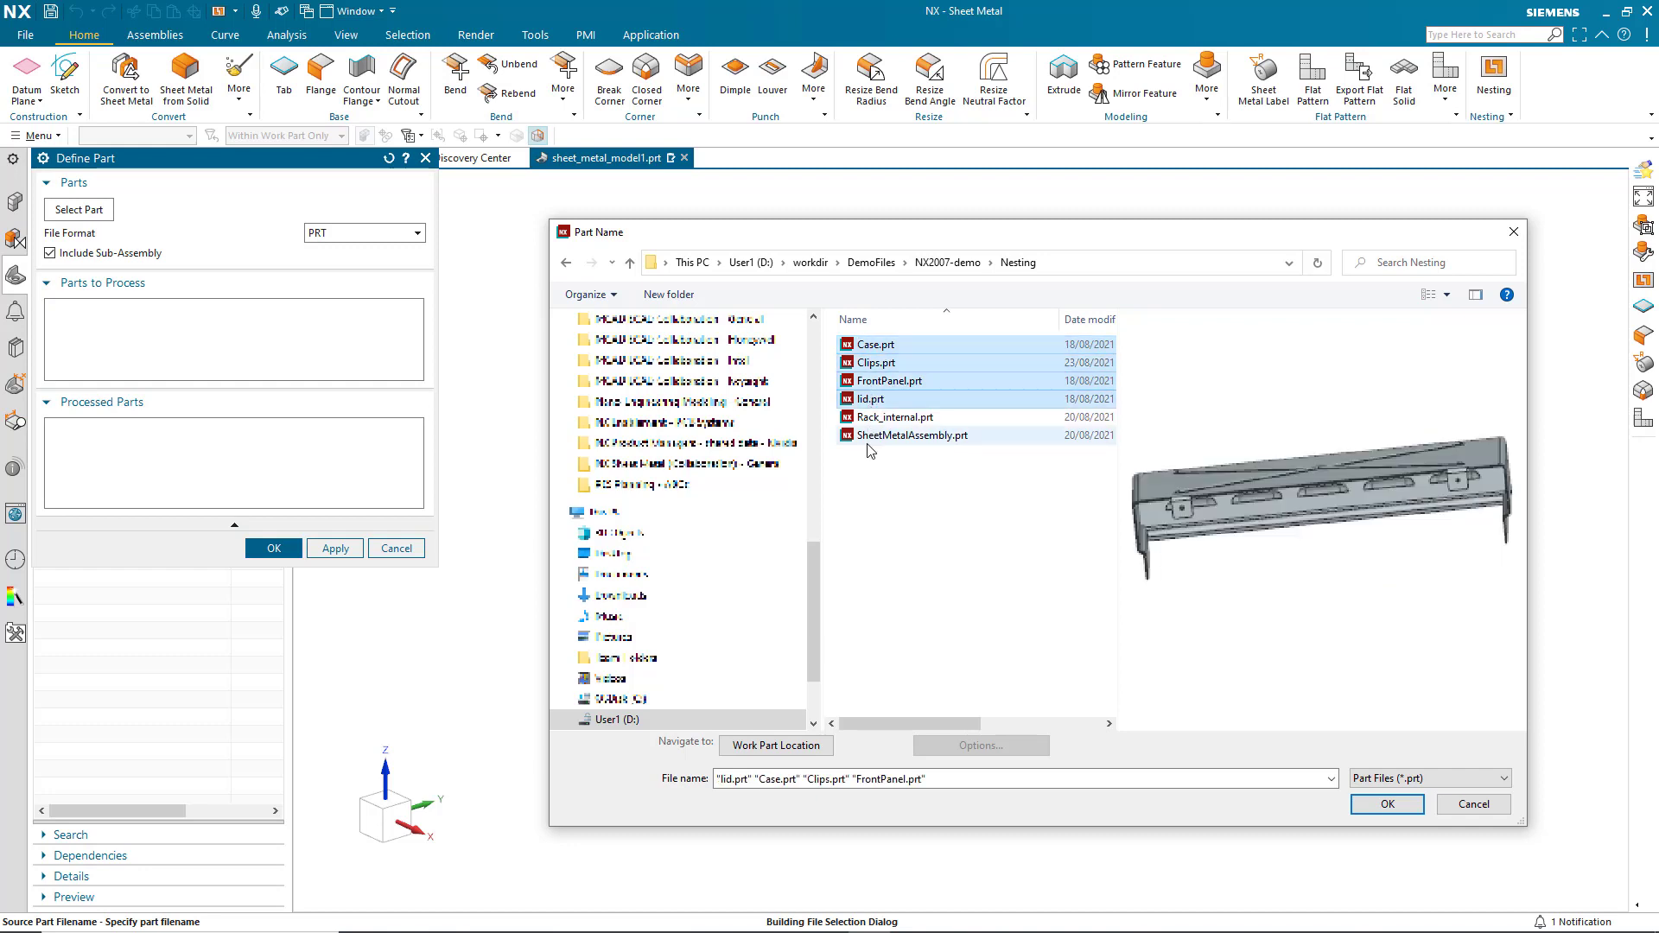
click(868, 437)
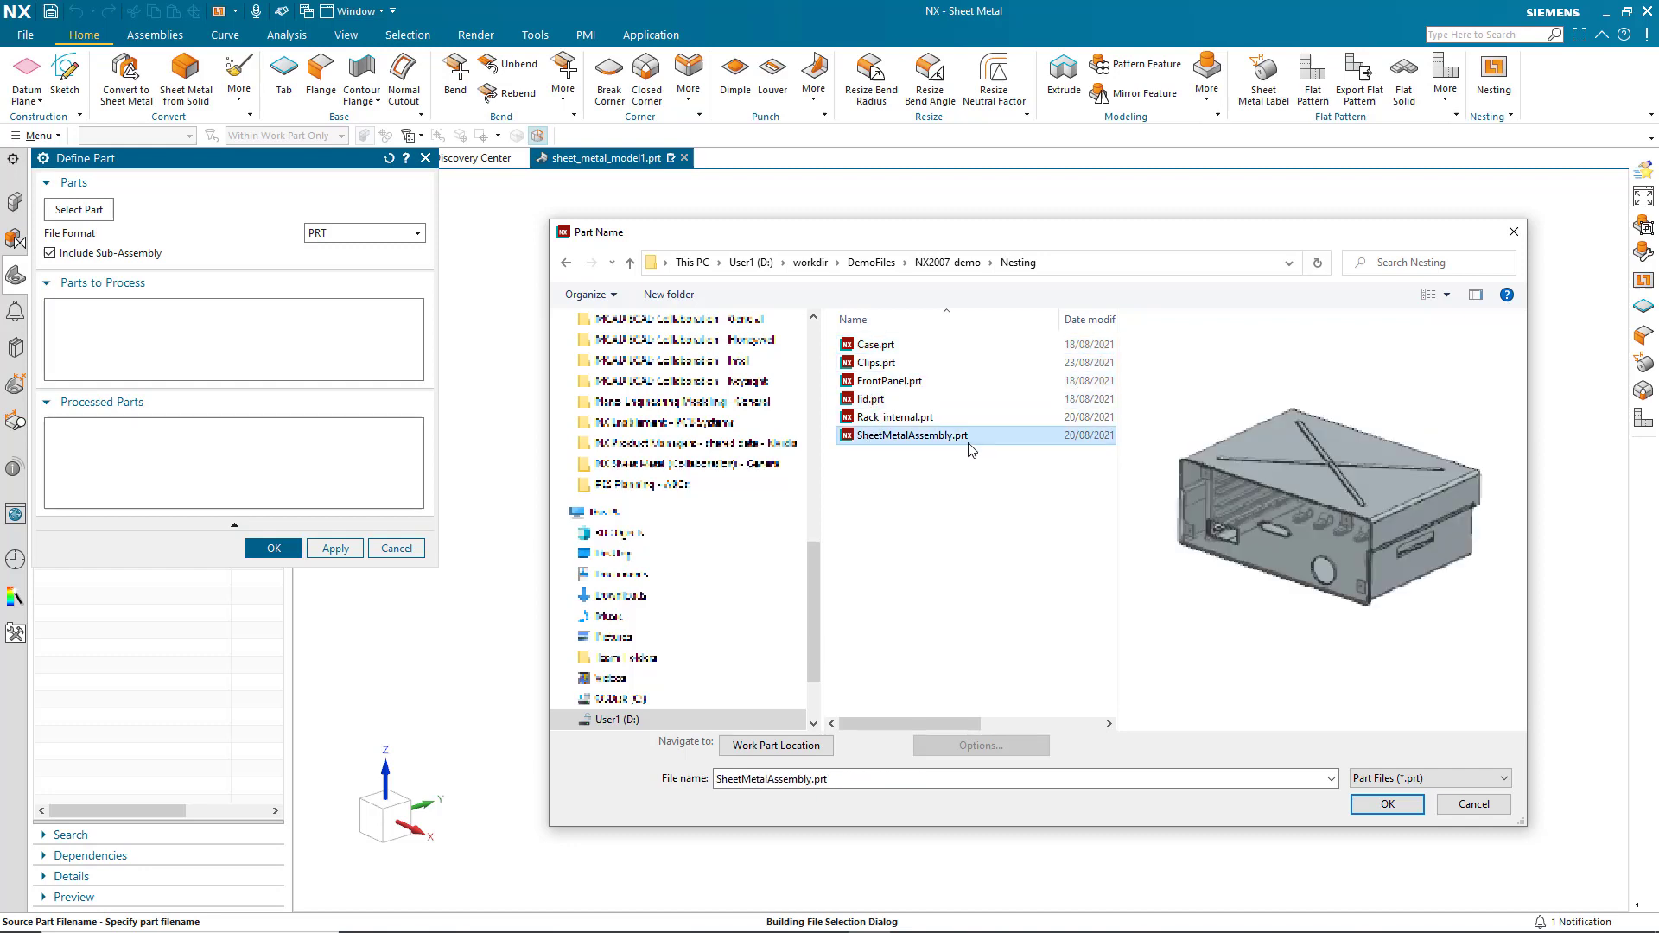
click(1386, 804)
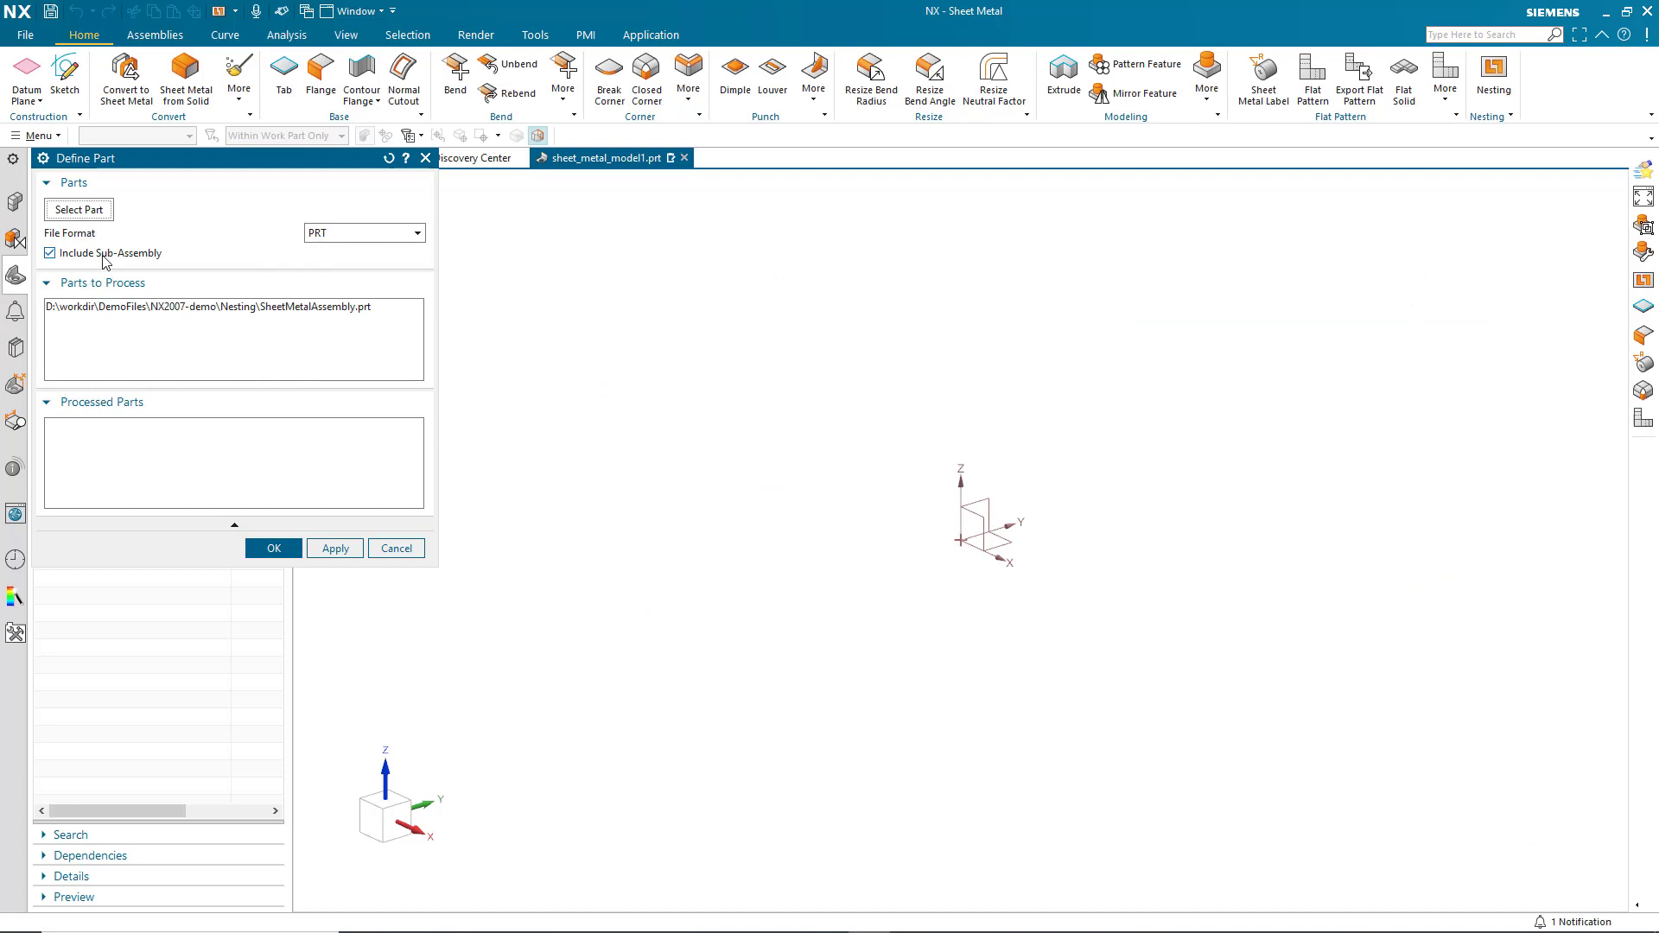
Process the assembly with its sub-assembly to list Clips, Rack_internal, FrontPanel and lid.
click(110, 308)
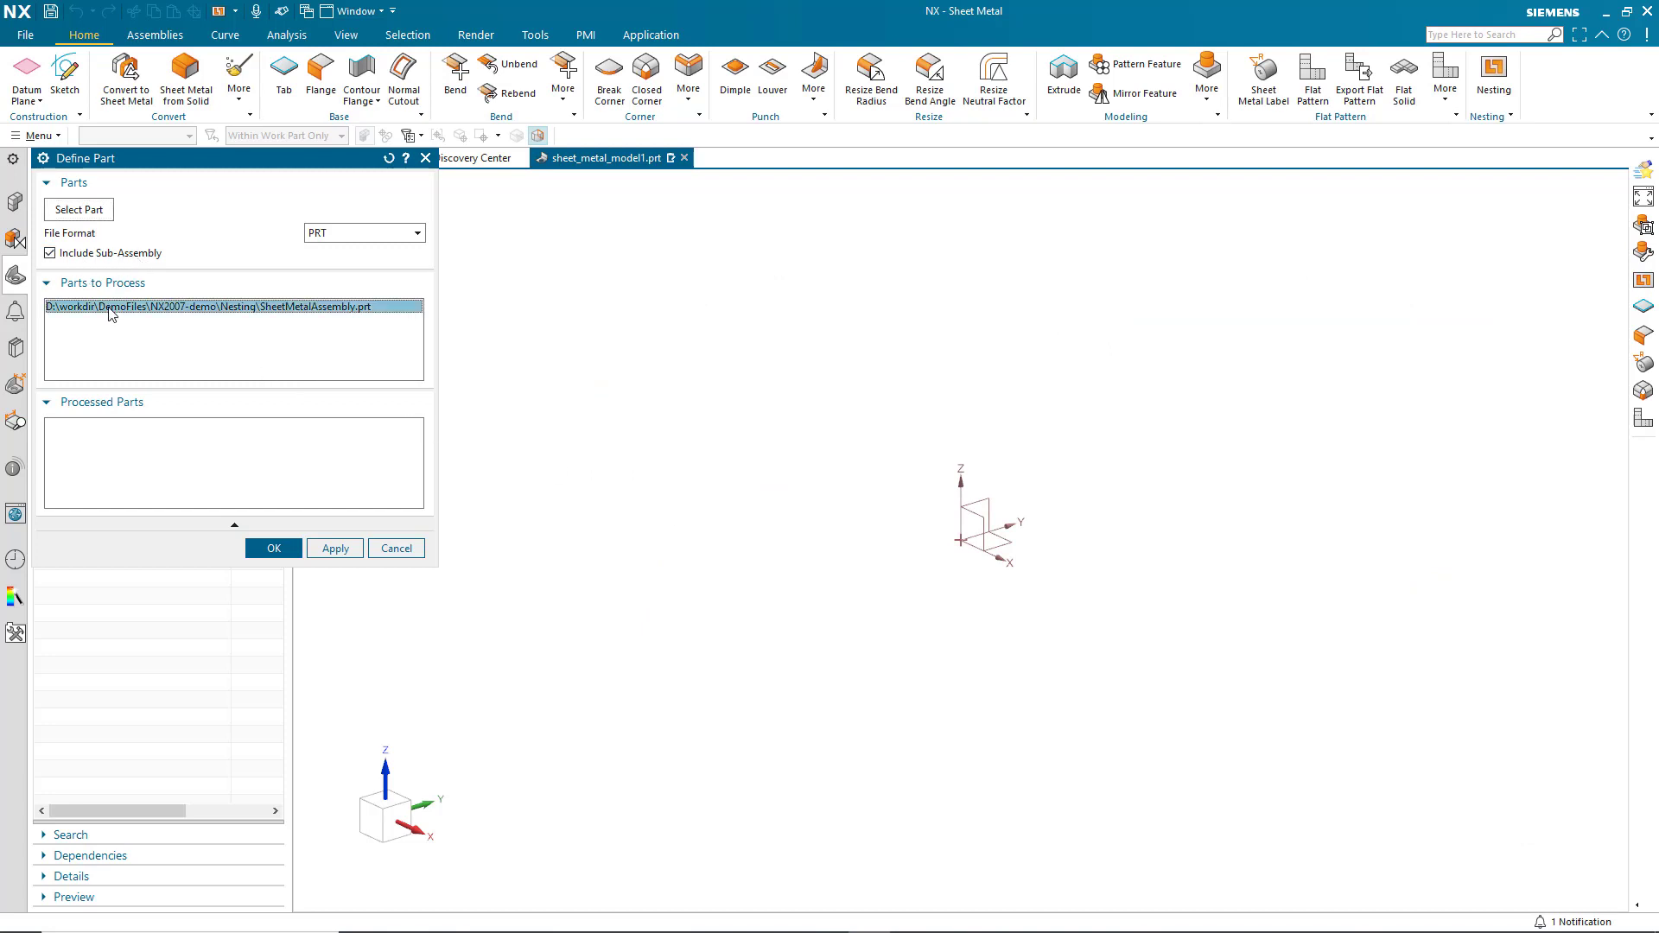
click(343, 549)
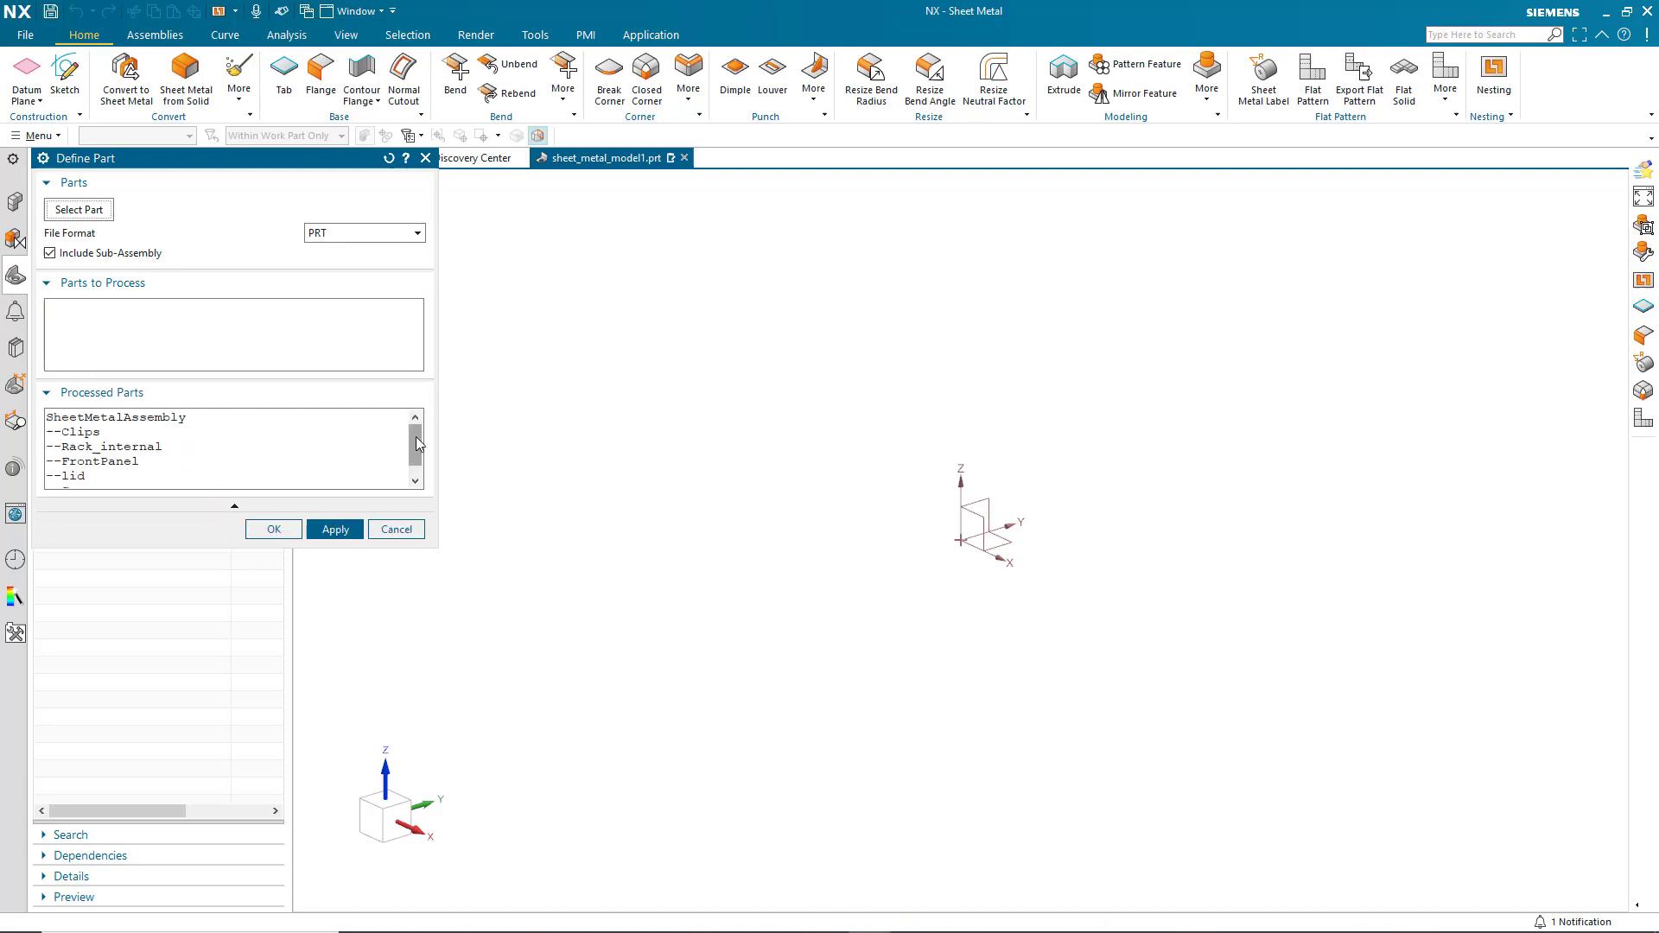
scroll(417, 443, down, 1)
scroll(417, 443, up, 1)
Confirm the part definition and return to the Nesting dialog's empty Stocks list.
click(264, 529)
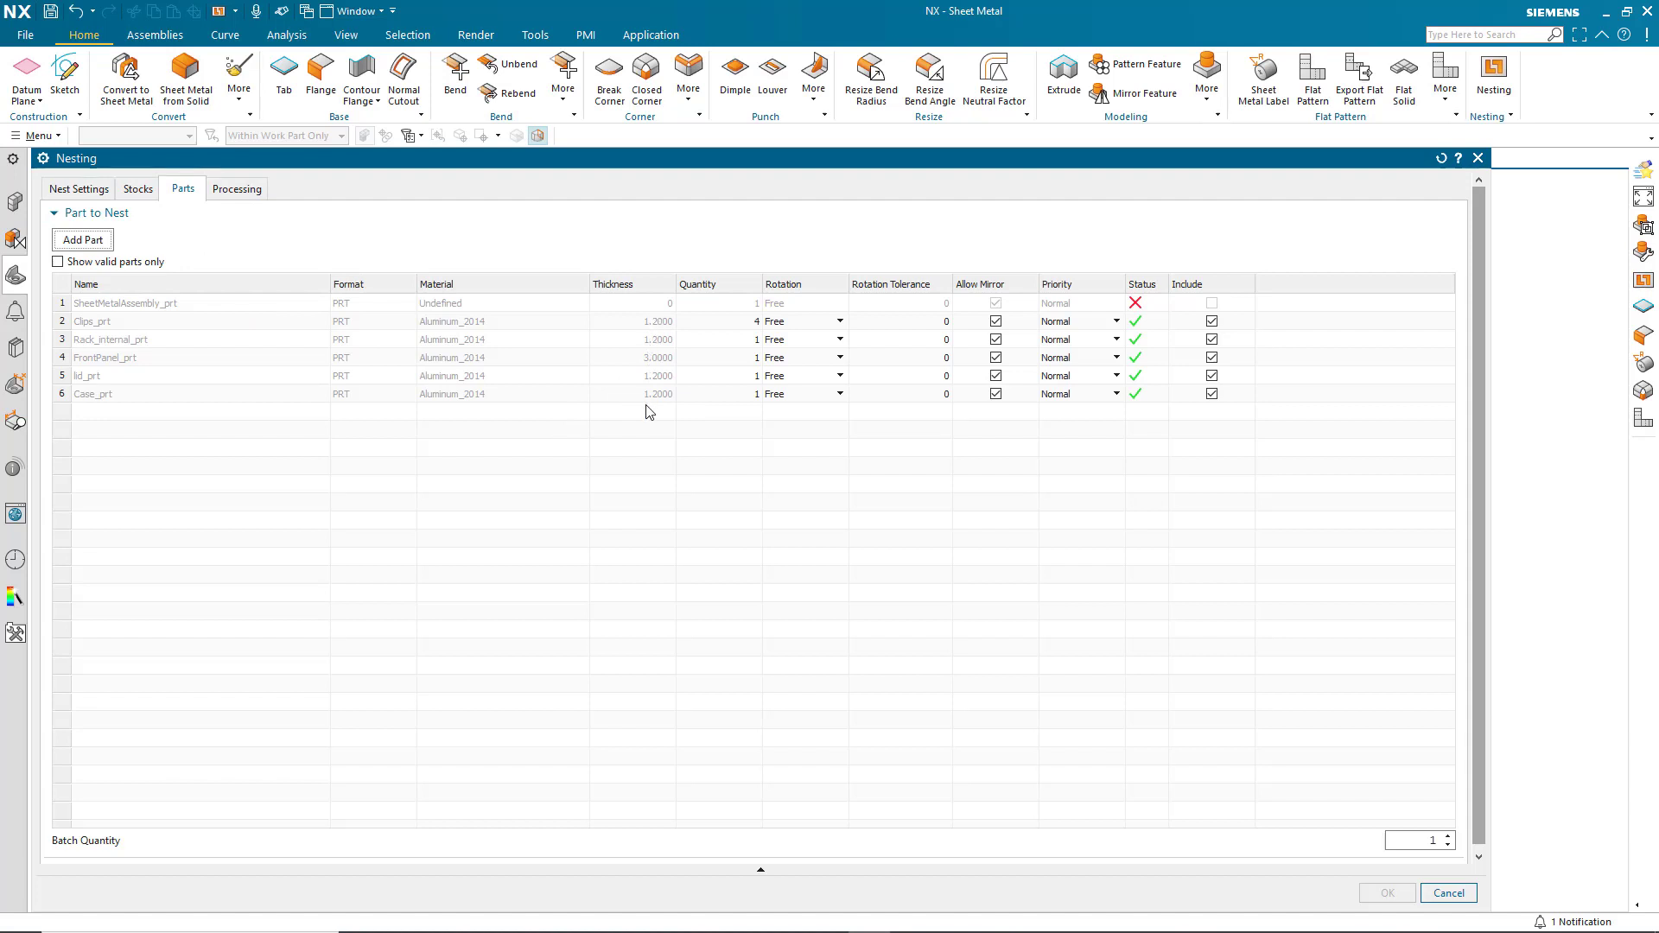
click(137, 190)
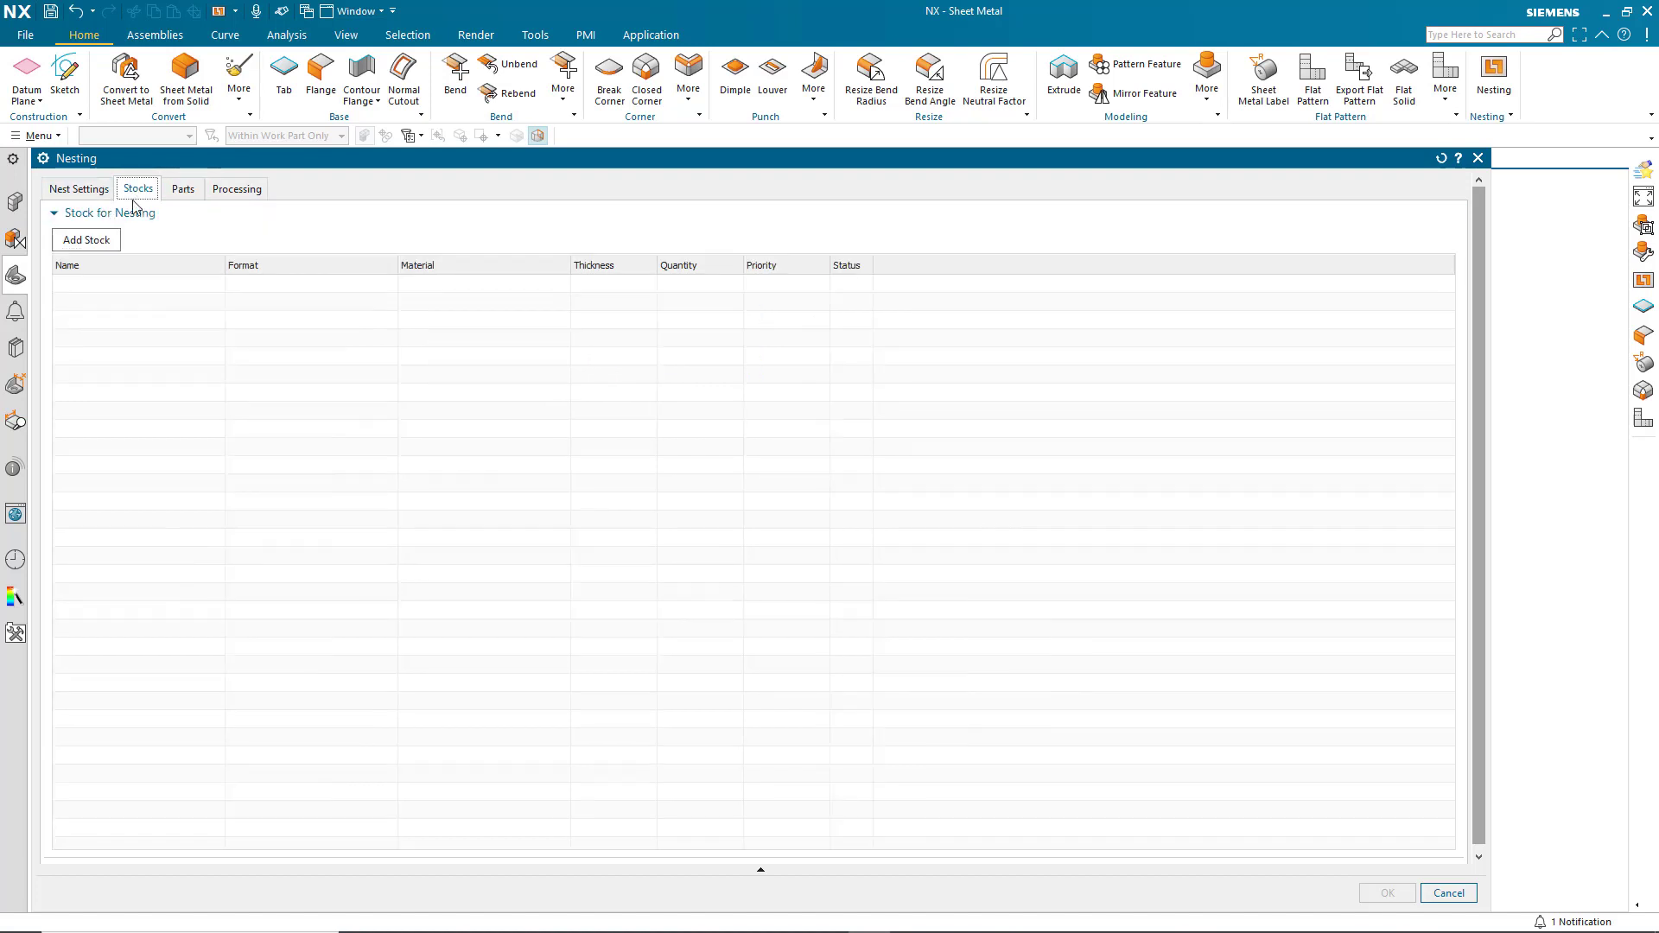
Add standard stock Metal8: Aluminum, 1.2 mm thick, 2000 length sheet.
click(86, 246)
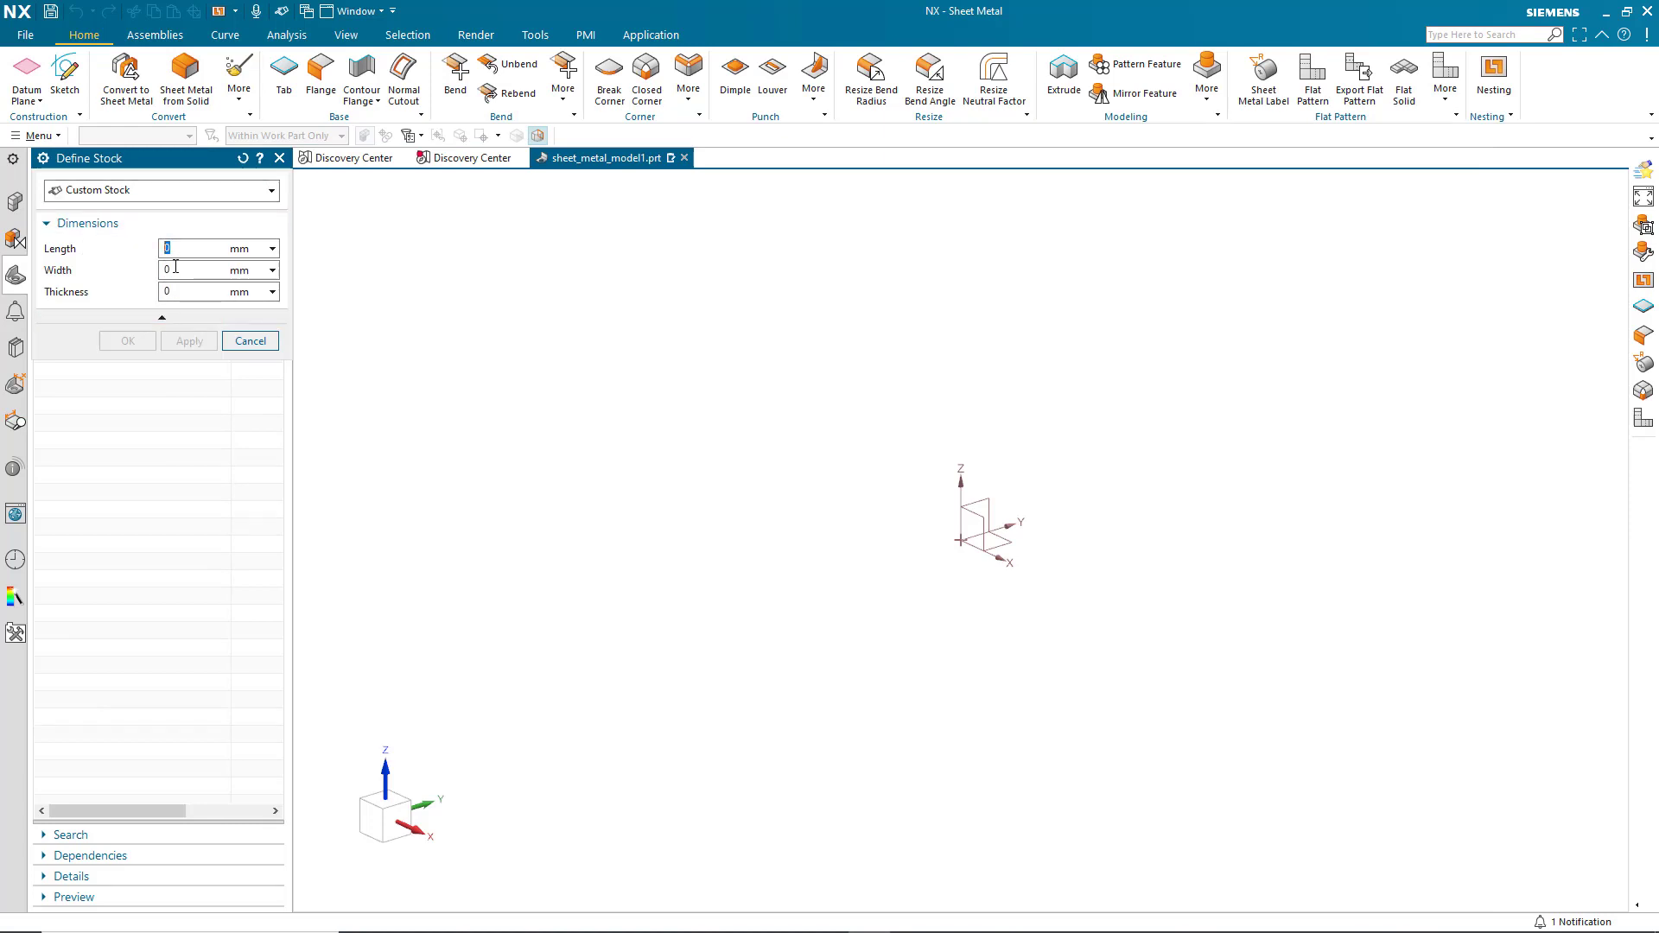
click(91, 192)
click(95, 227)
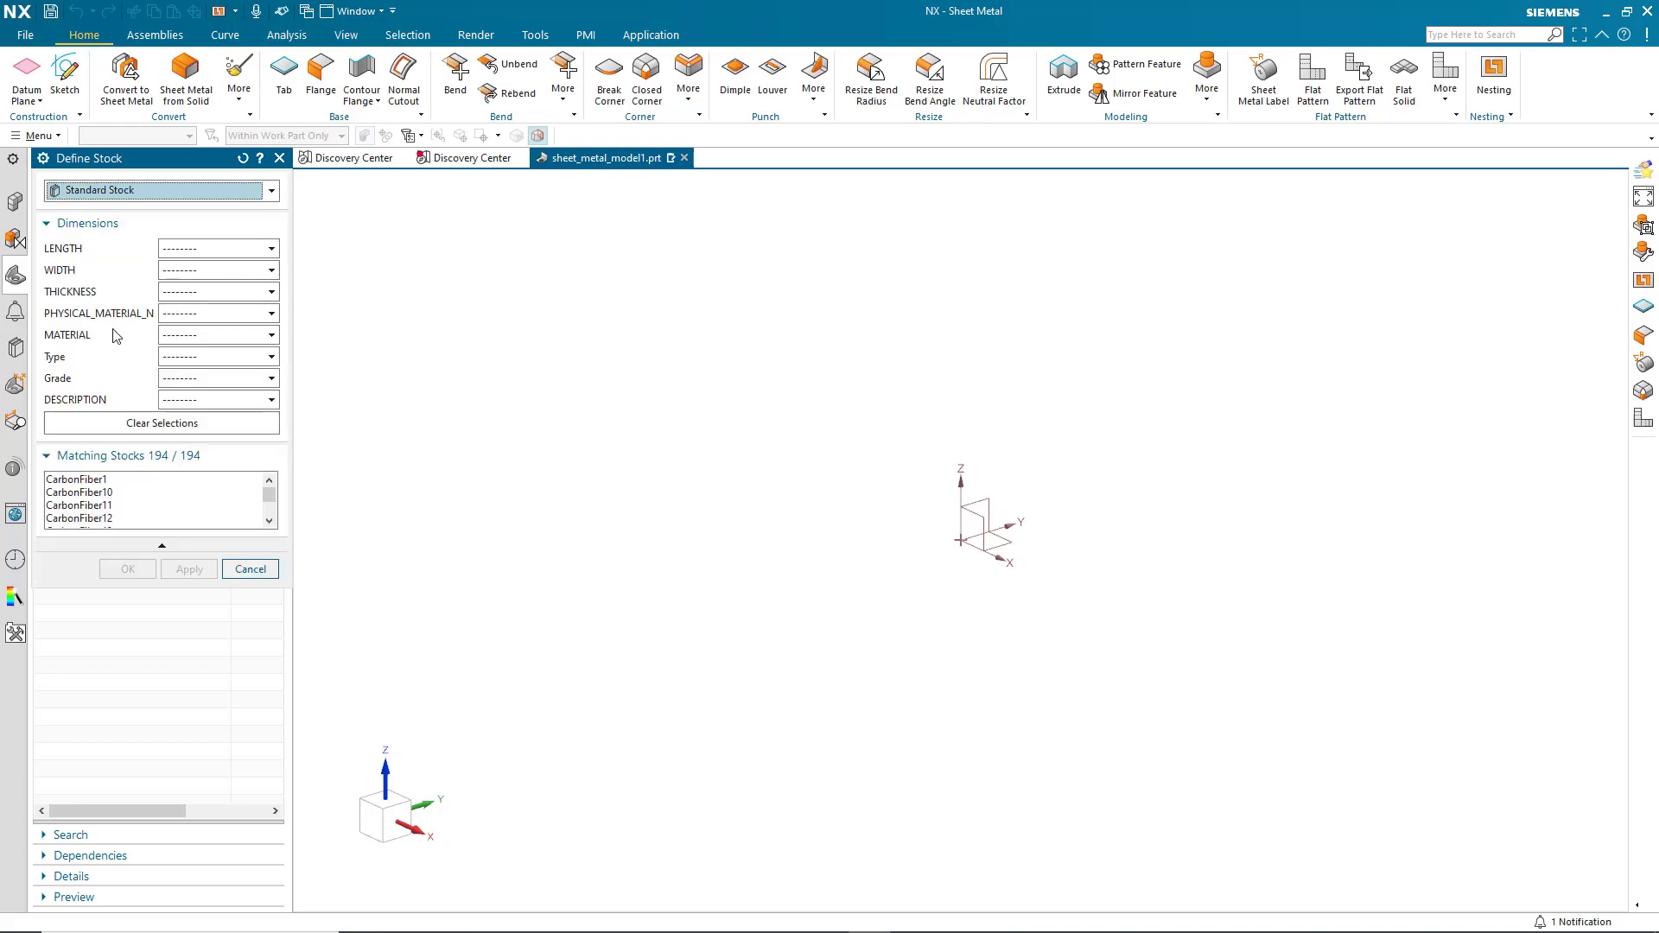
click(178, 340)
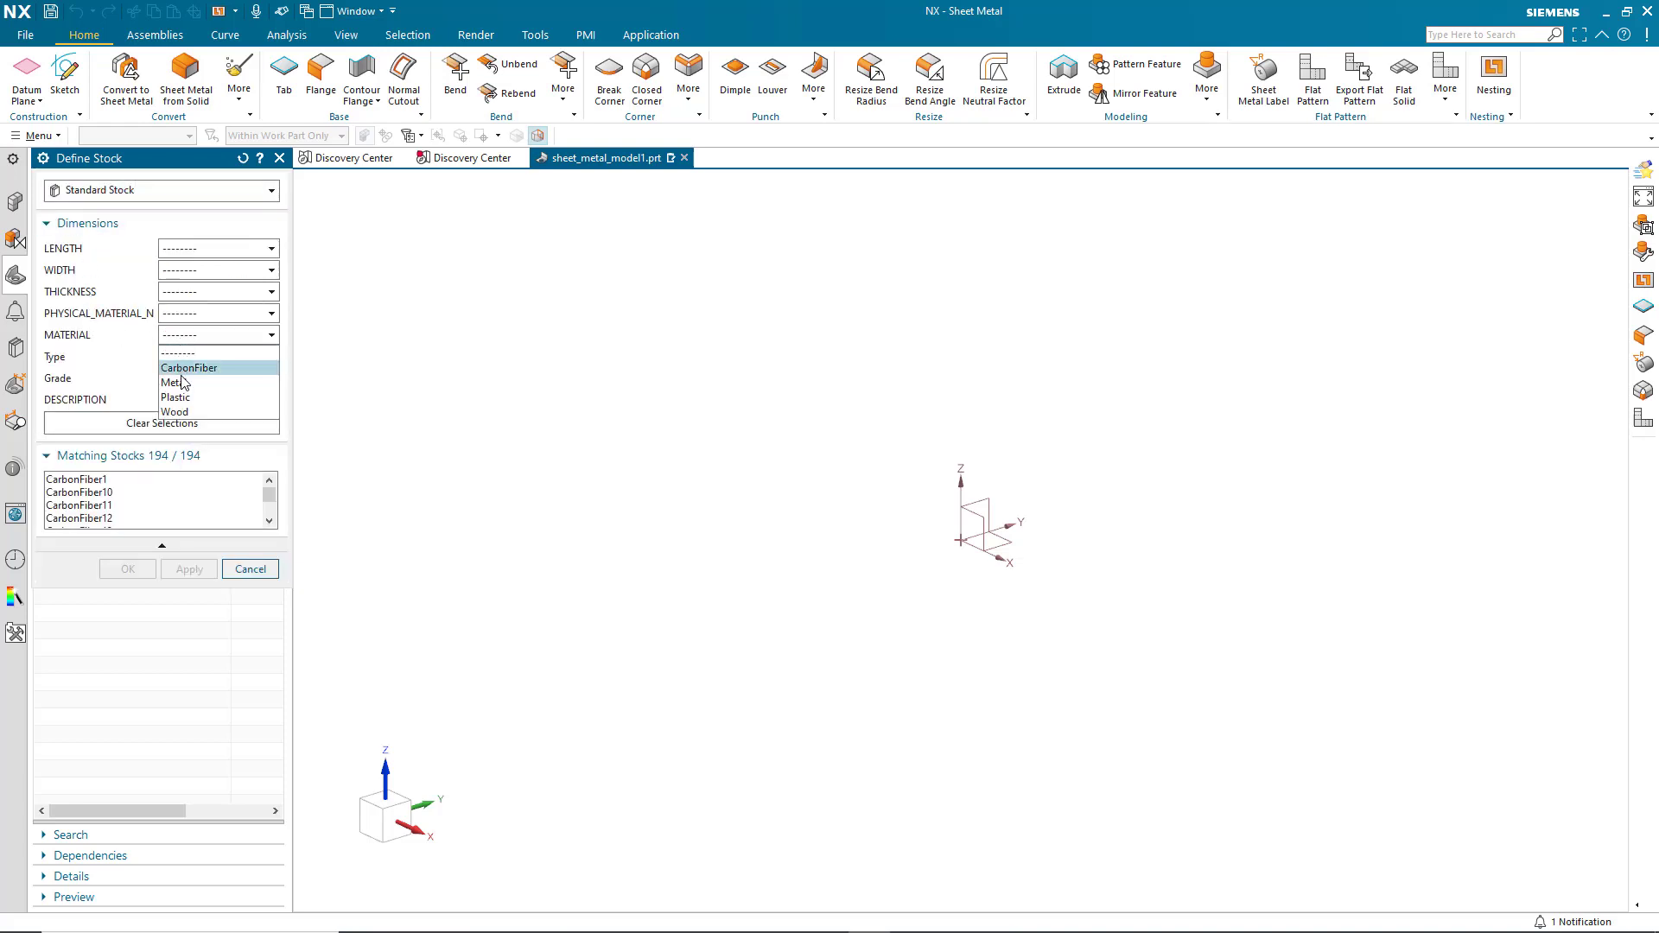
click(183, 377)
click(185, 356)
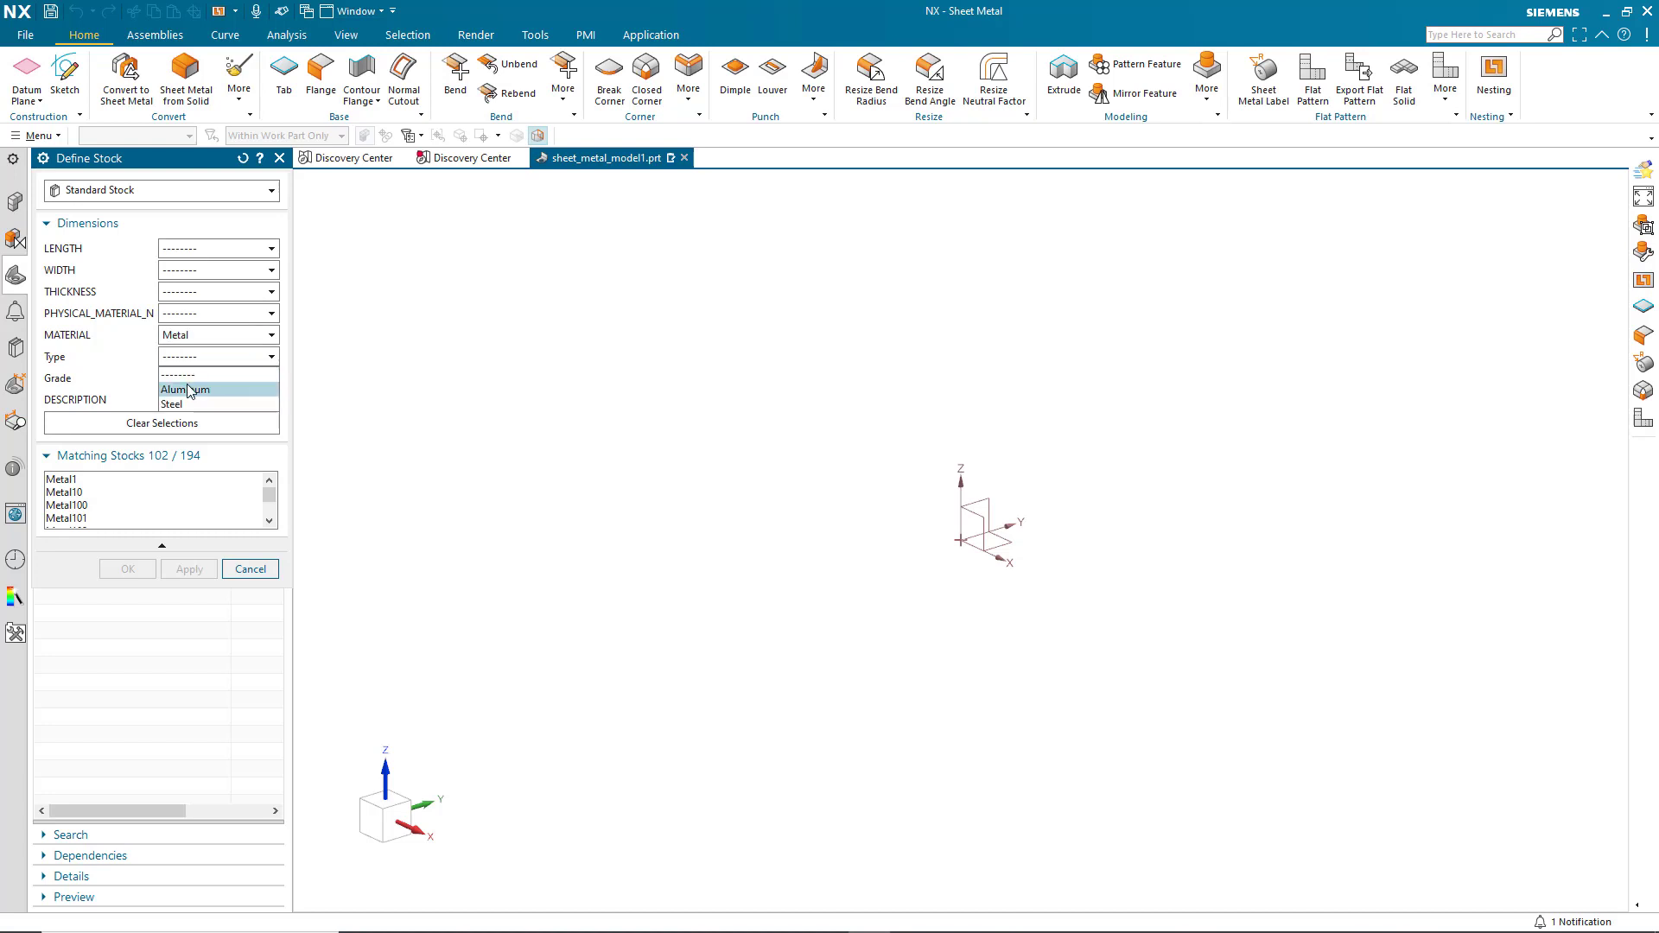
click(189, 391)
click(187, 294)
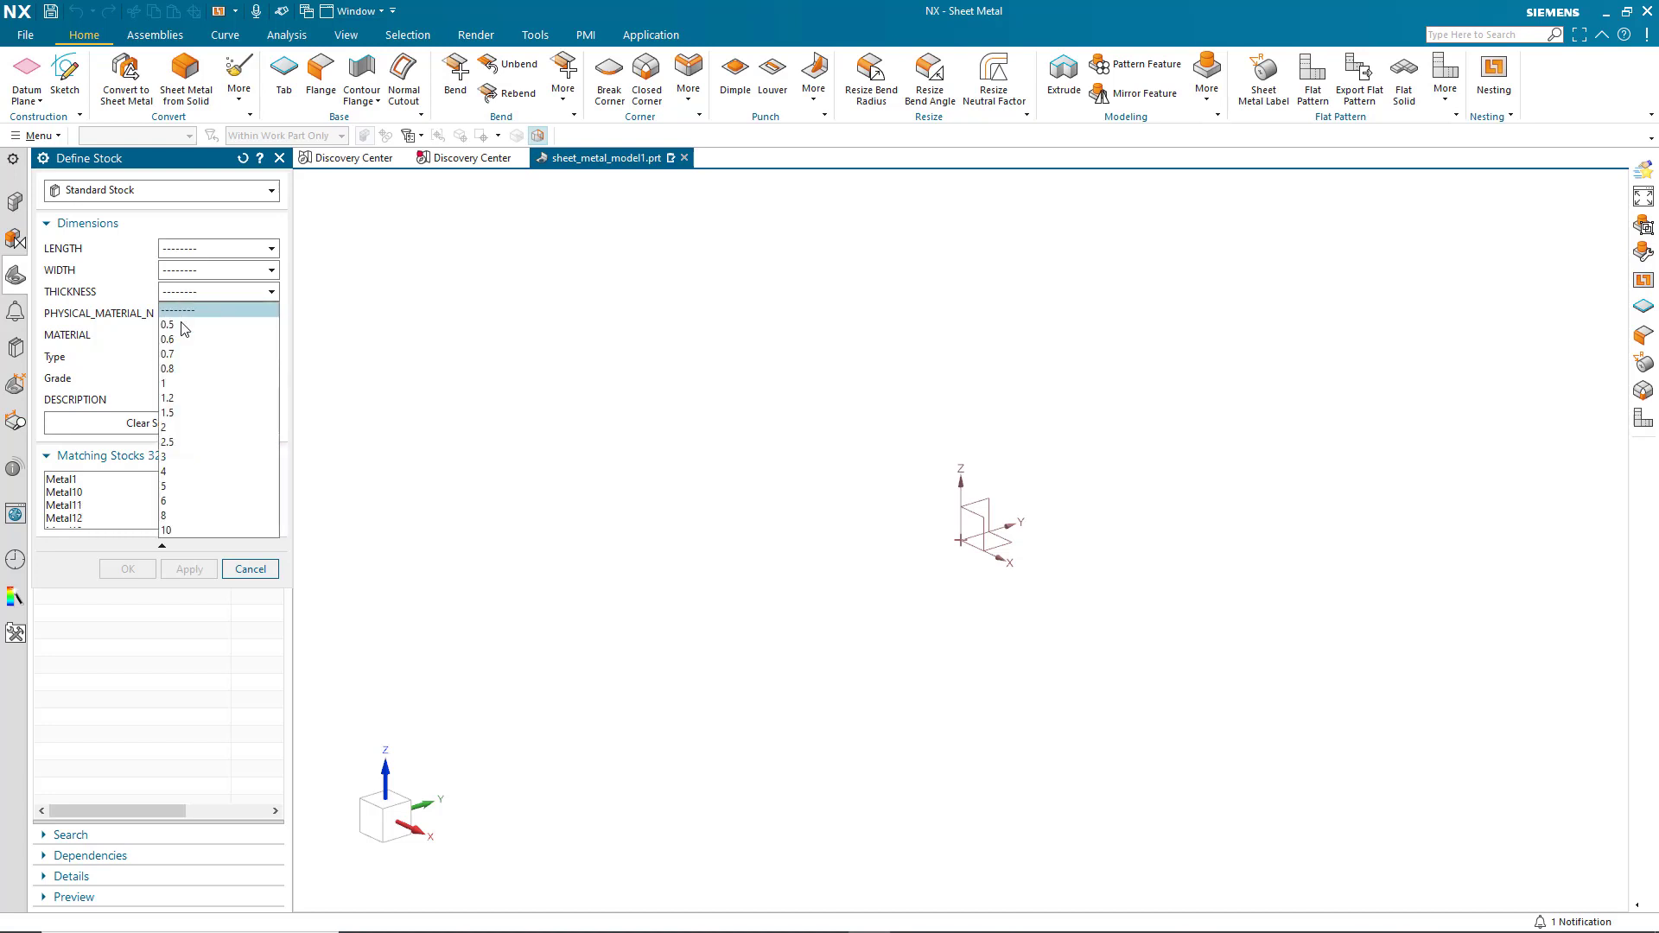
click(190, 397)
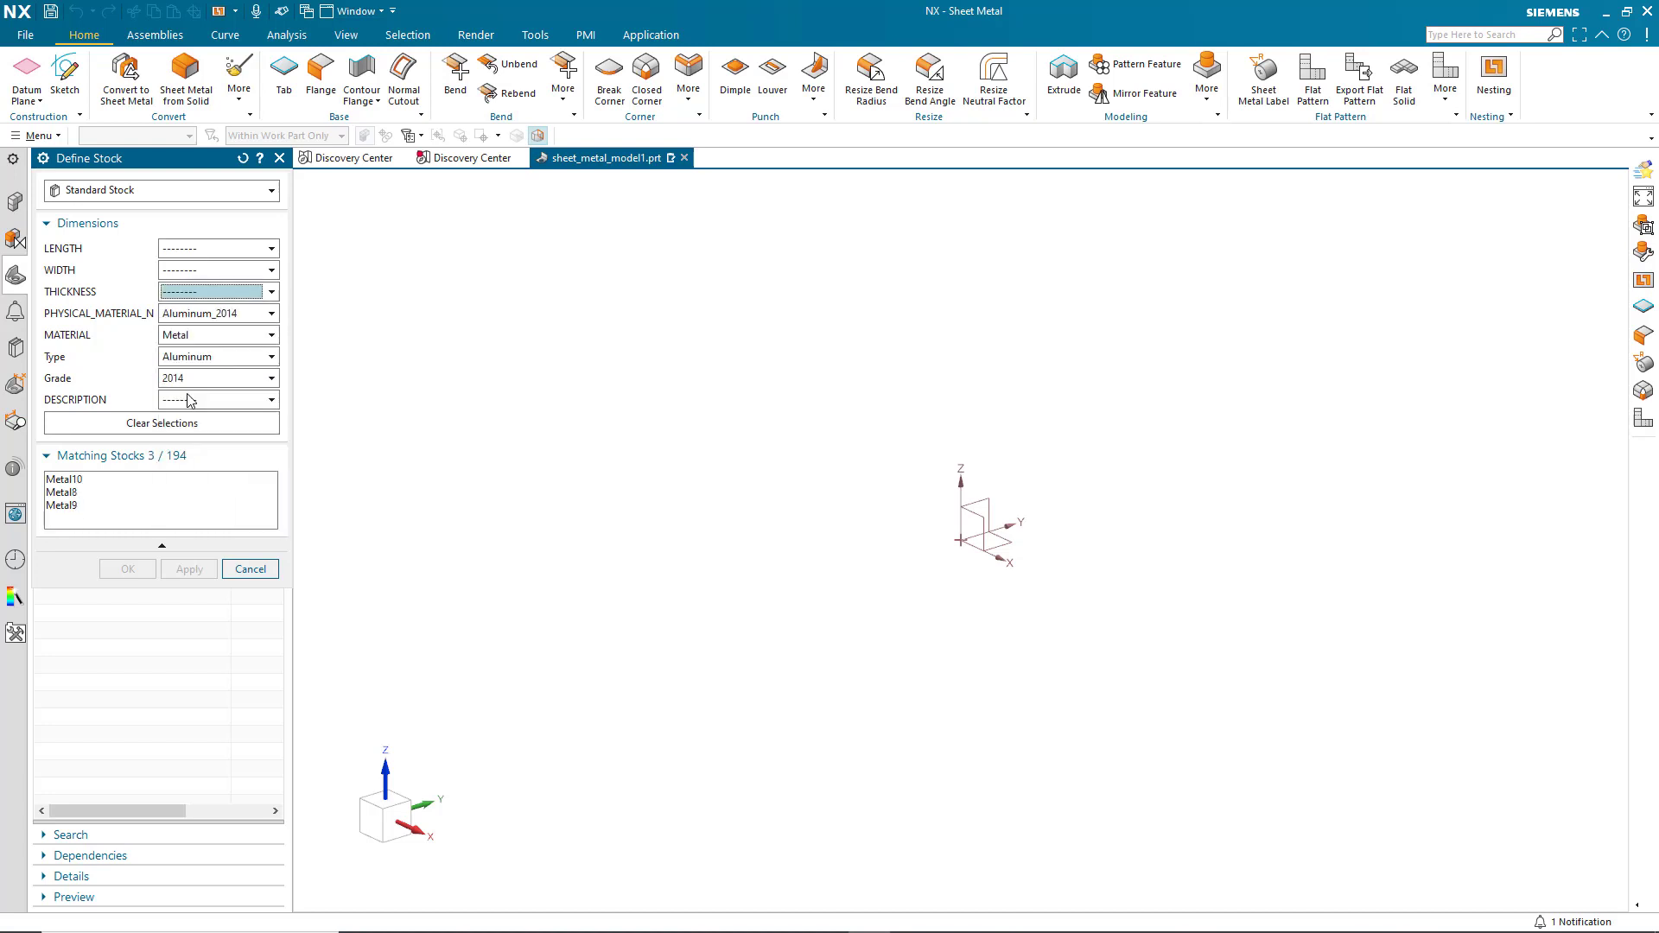
click(183, 251)
click(178, 284)
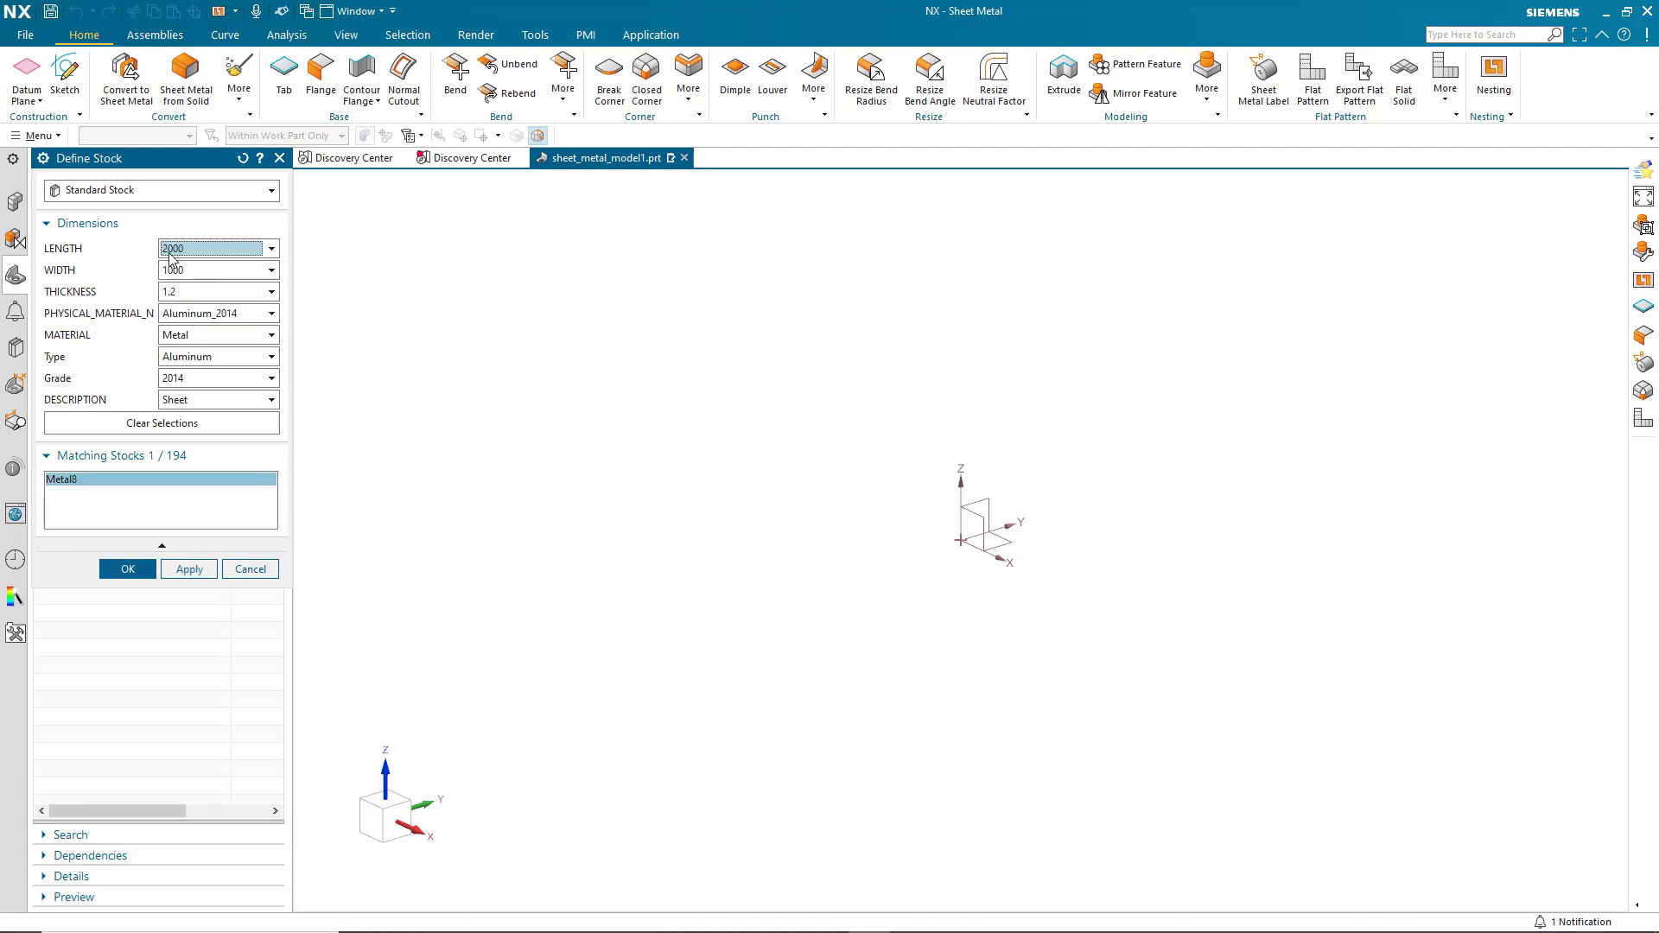
click(190, 568)
Choose Metal10, the 3000×1500 Aluminum 1.2 mm sheet, as the second stock.
click(194, 363)
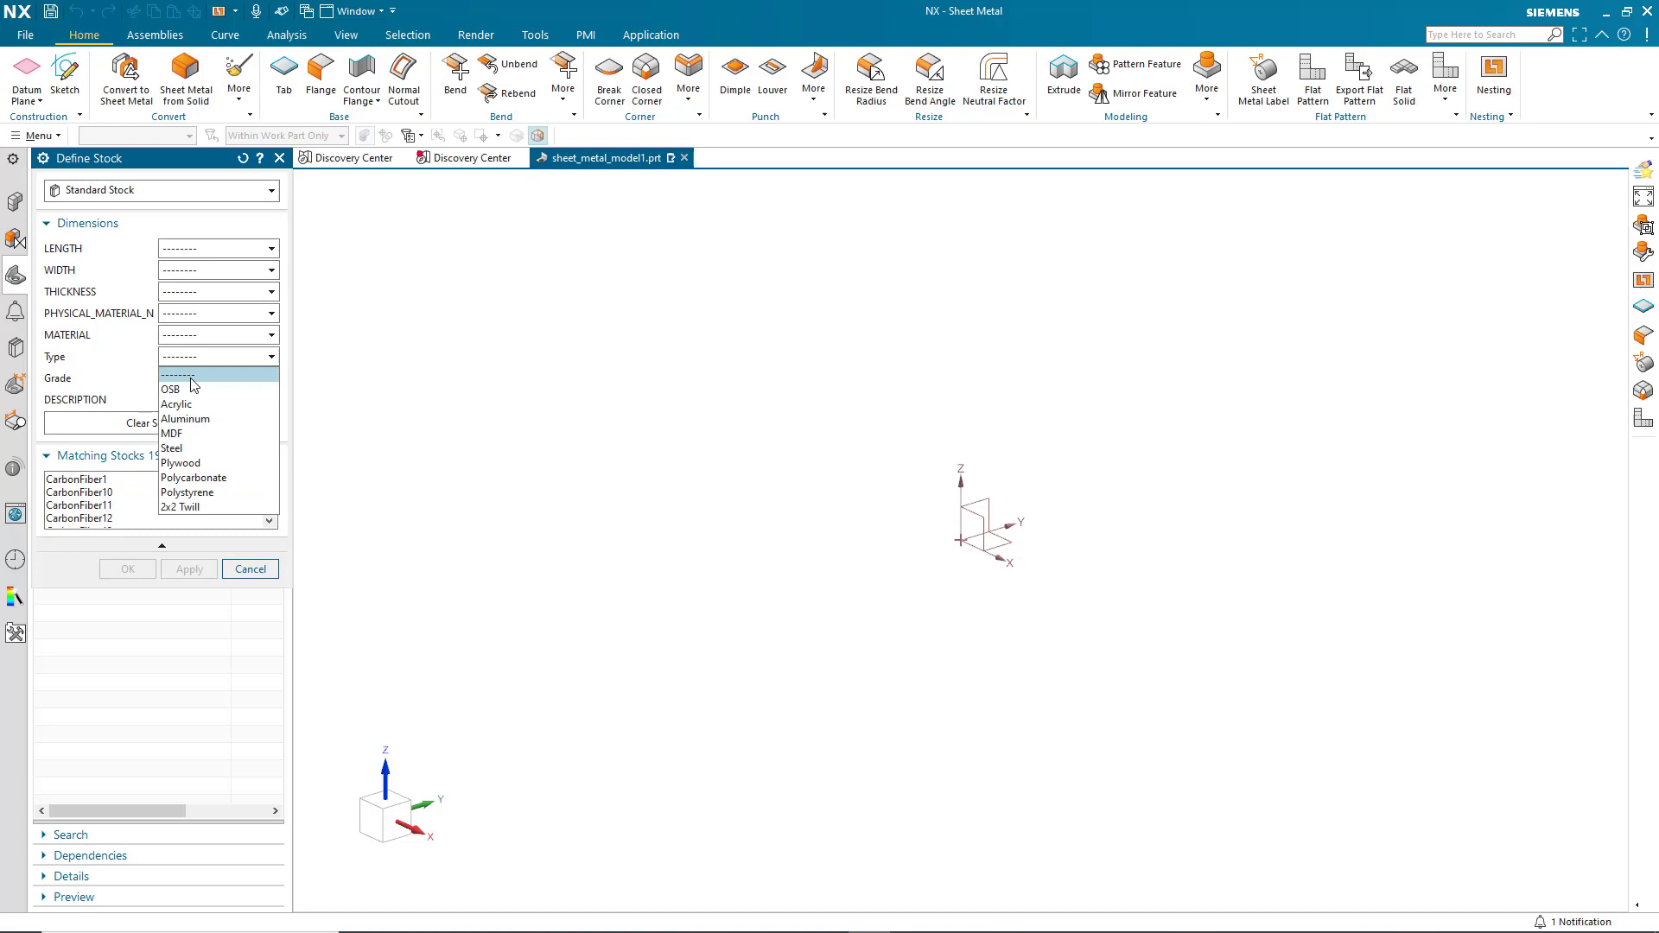
click(196, 433)
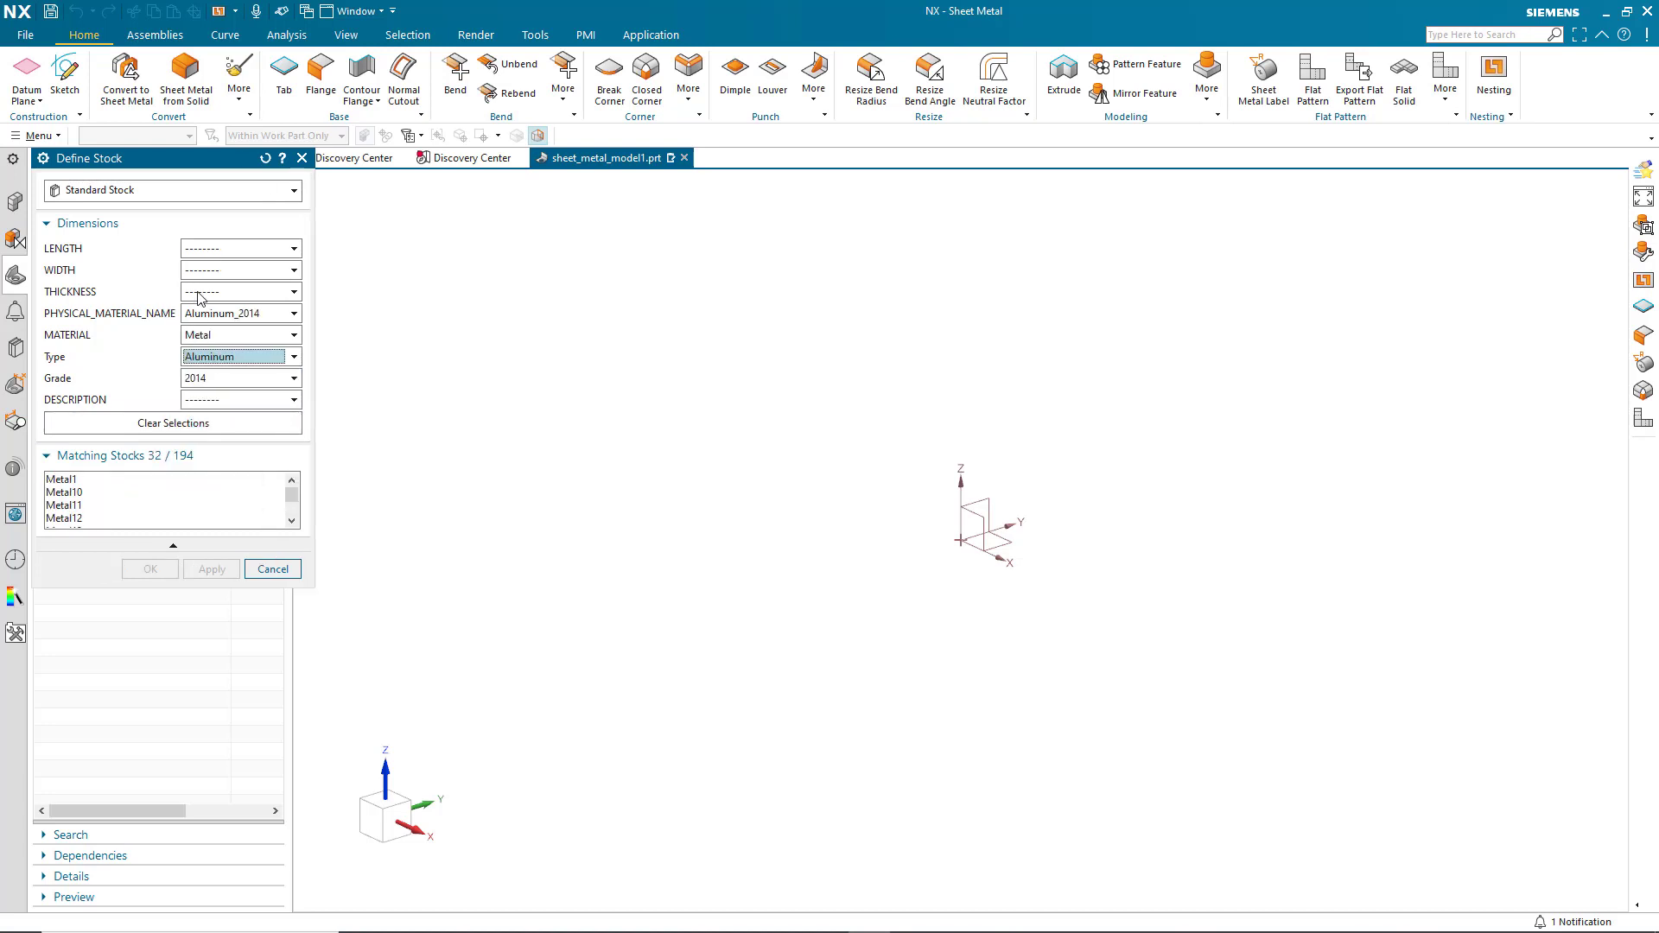
click(234, 291)
click(200, 375)
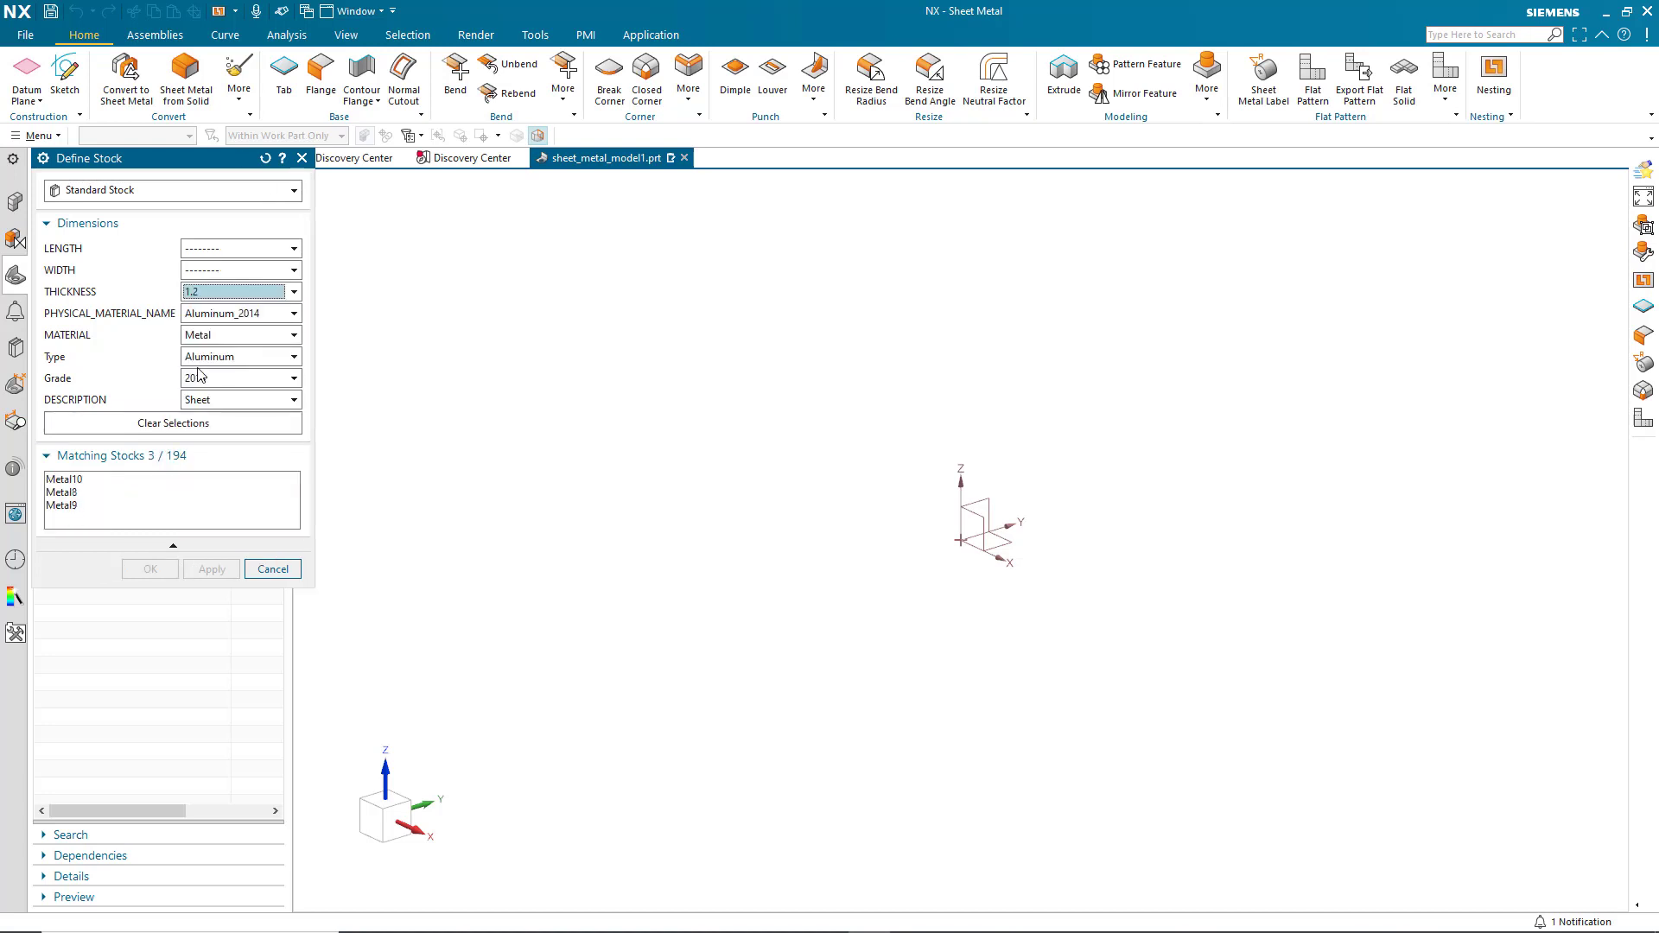
click(194, 248)
click(203, 309)
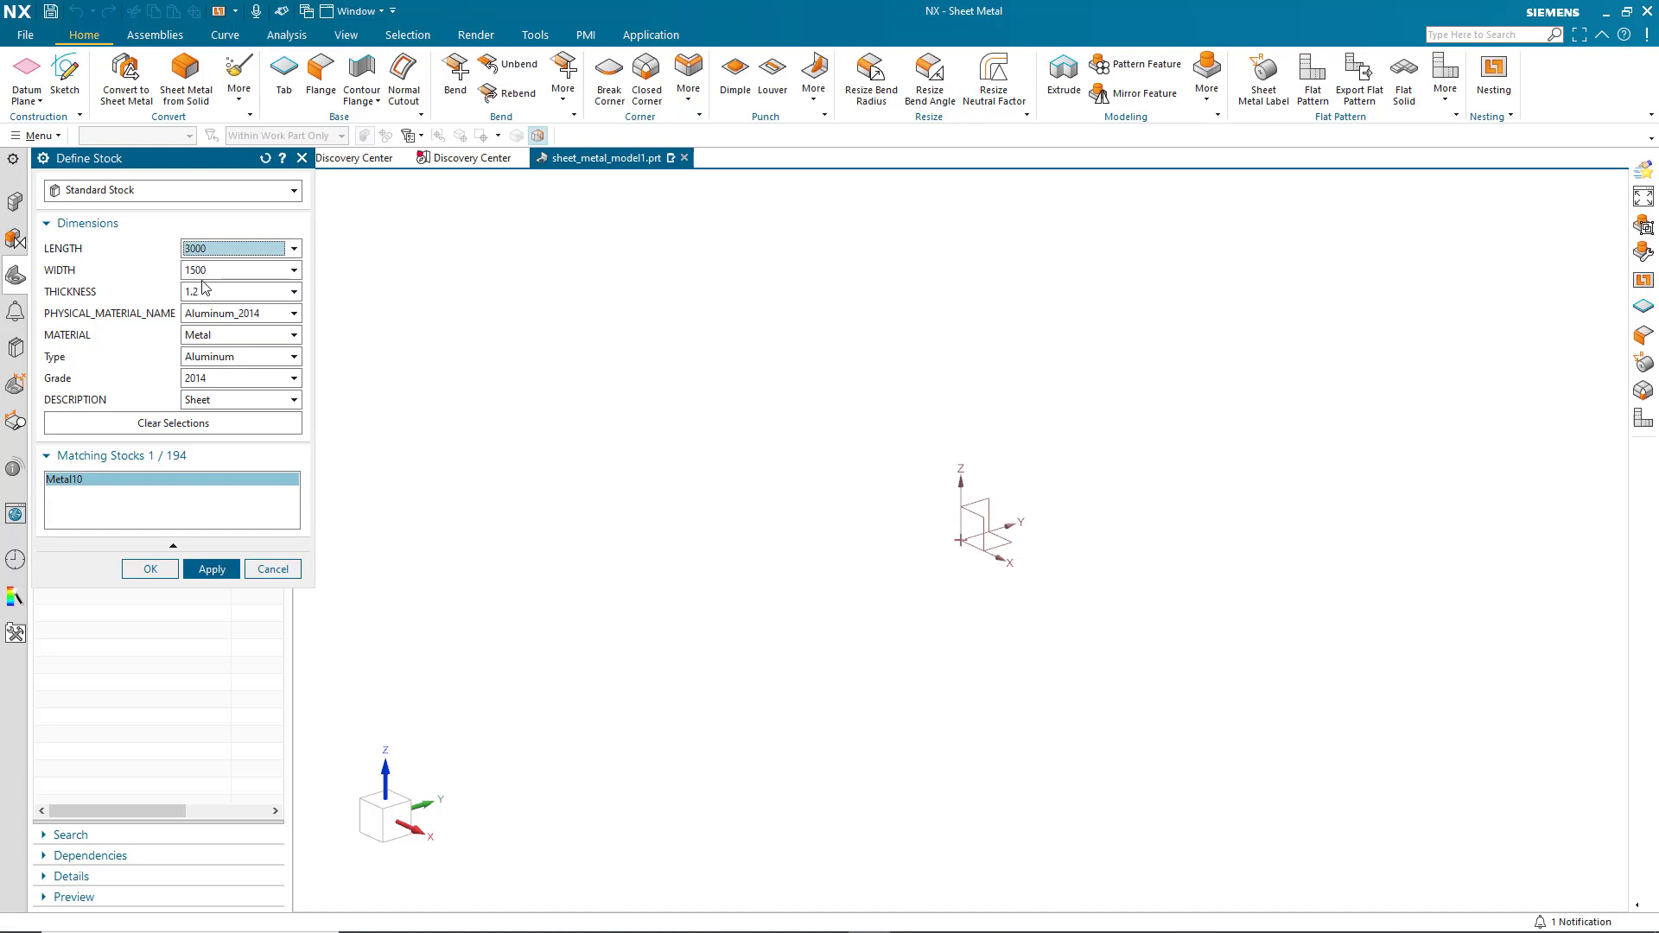
Add Metal10 to the stocks and set quantity 3 for both Metal8 and Metal10.
click(135, 568)
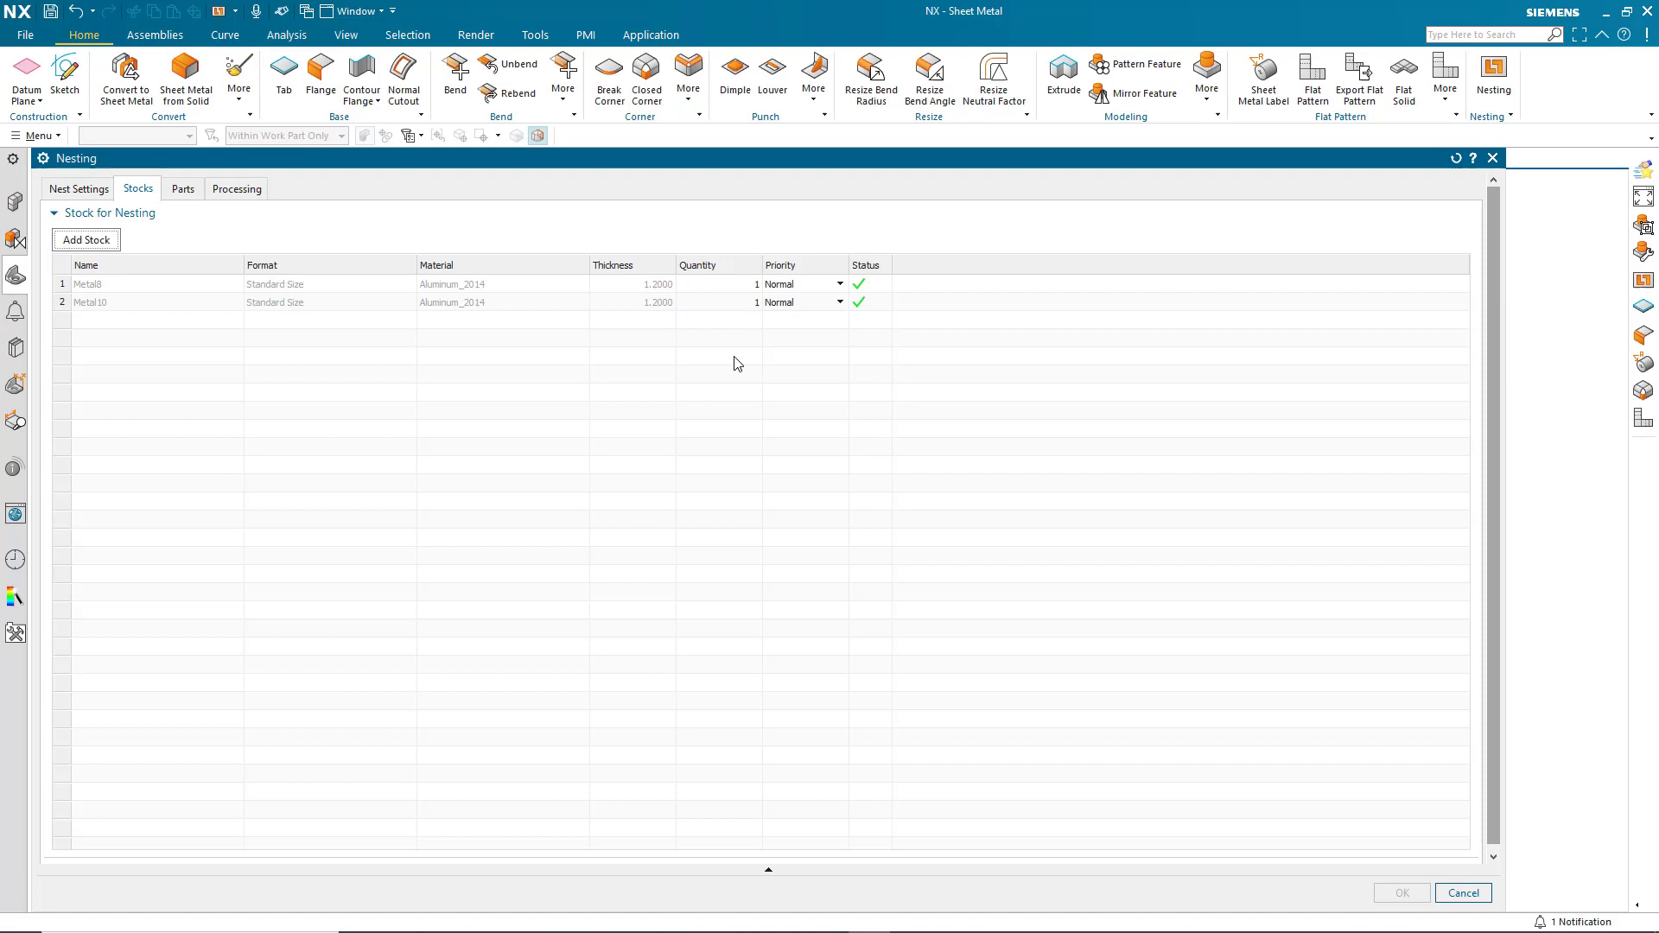
click(739, 292)
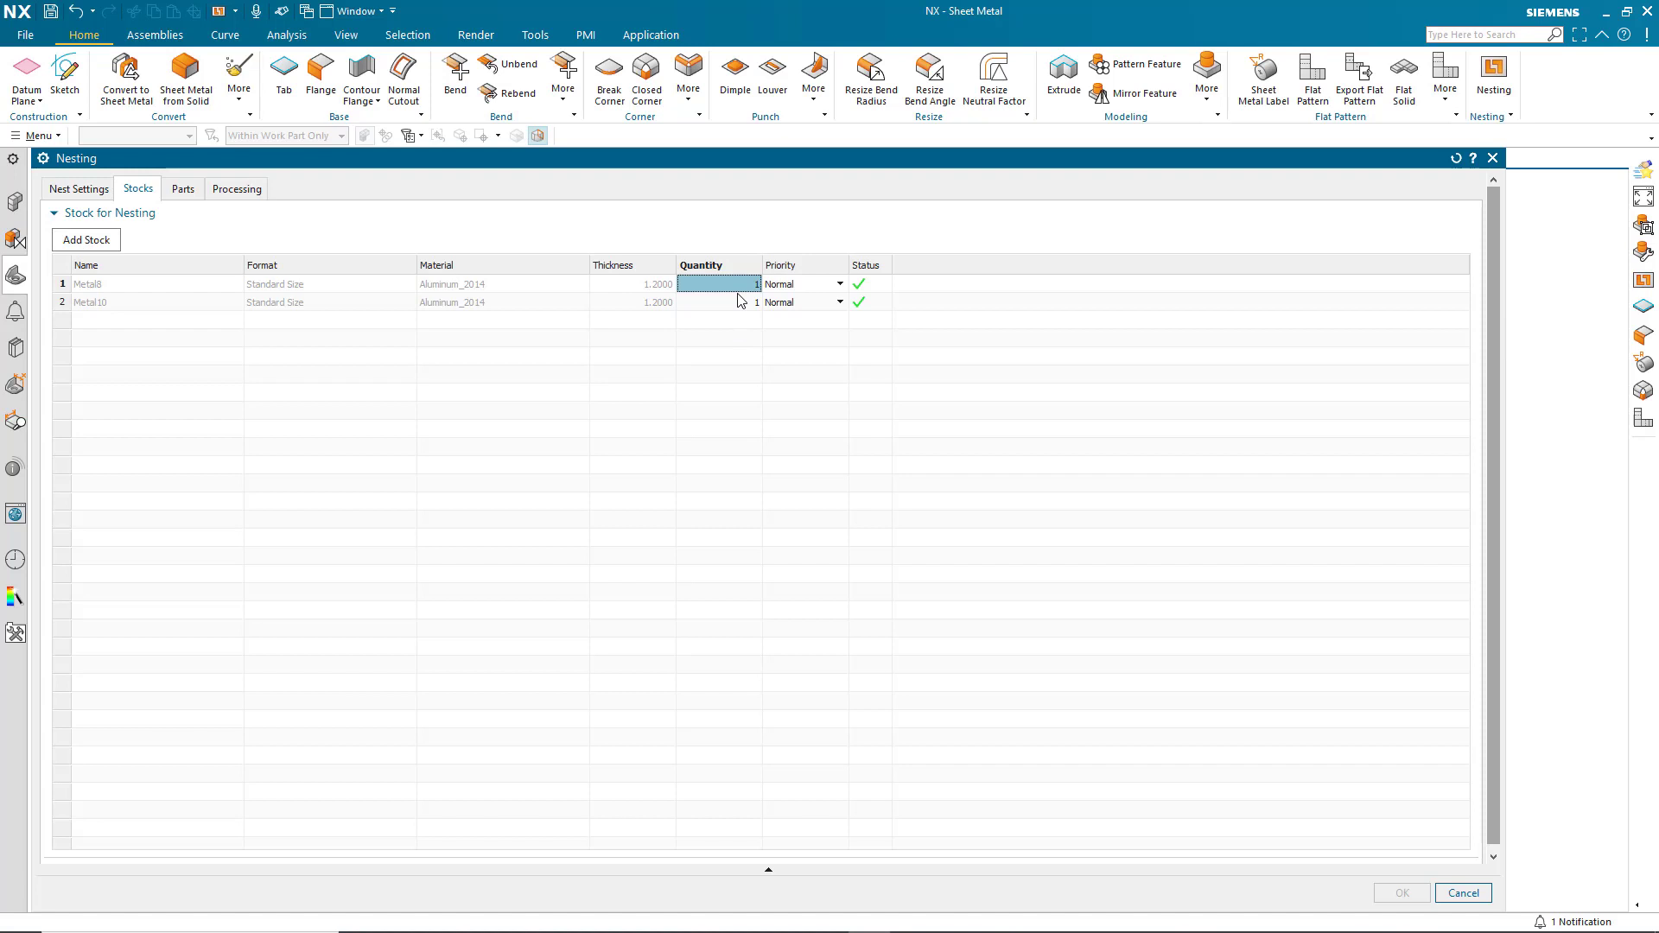
shift+click(739, 302)
text(3)
key(Return)
Change the Batch Quantity on the Parts page from 1 to 30.
click(183, 192)
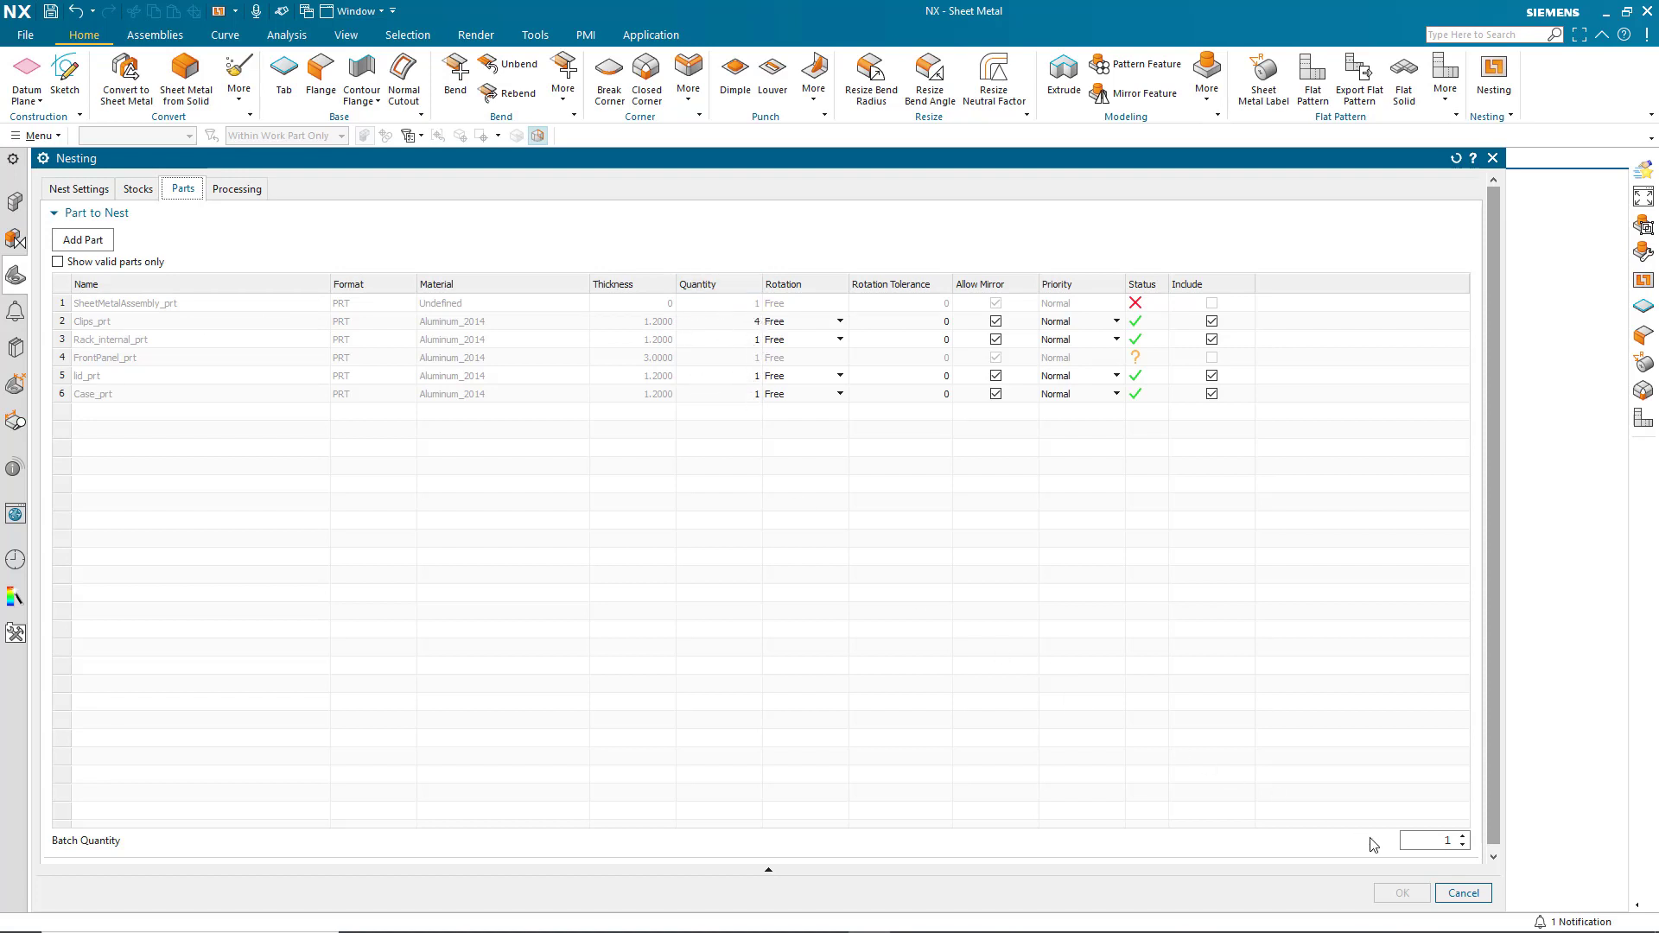
double_click(1442, 841)
text(30)
key(Tab)
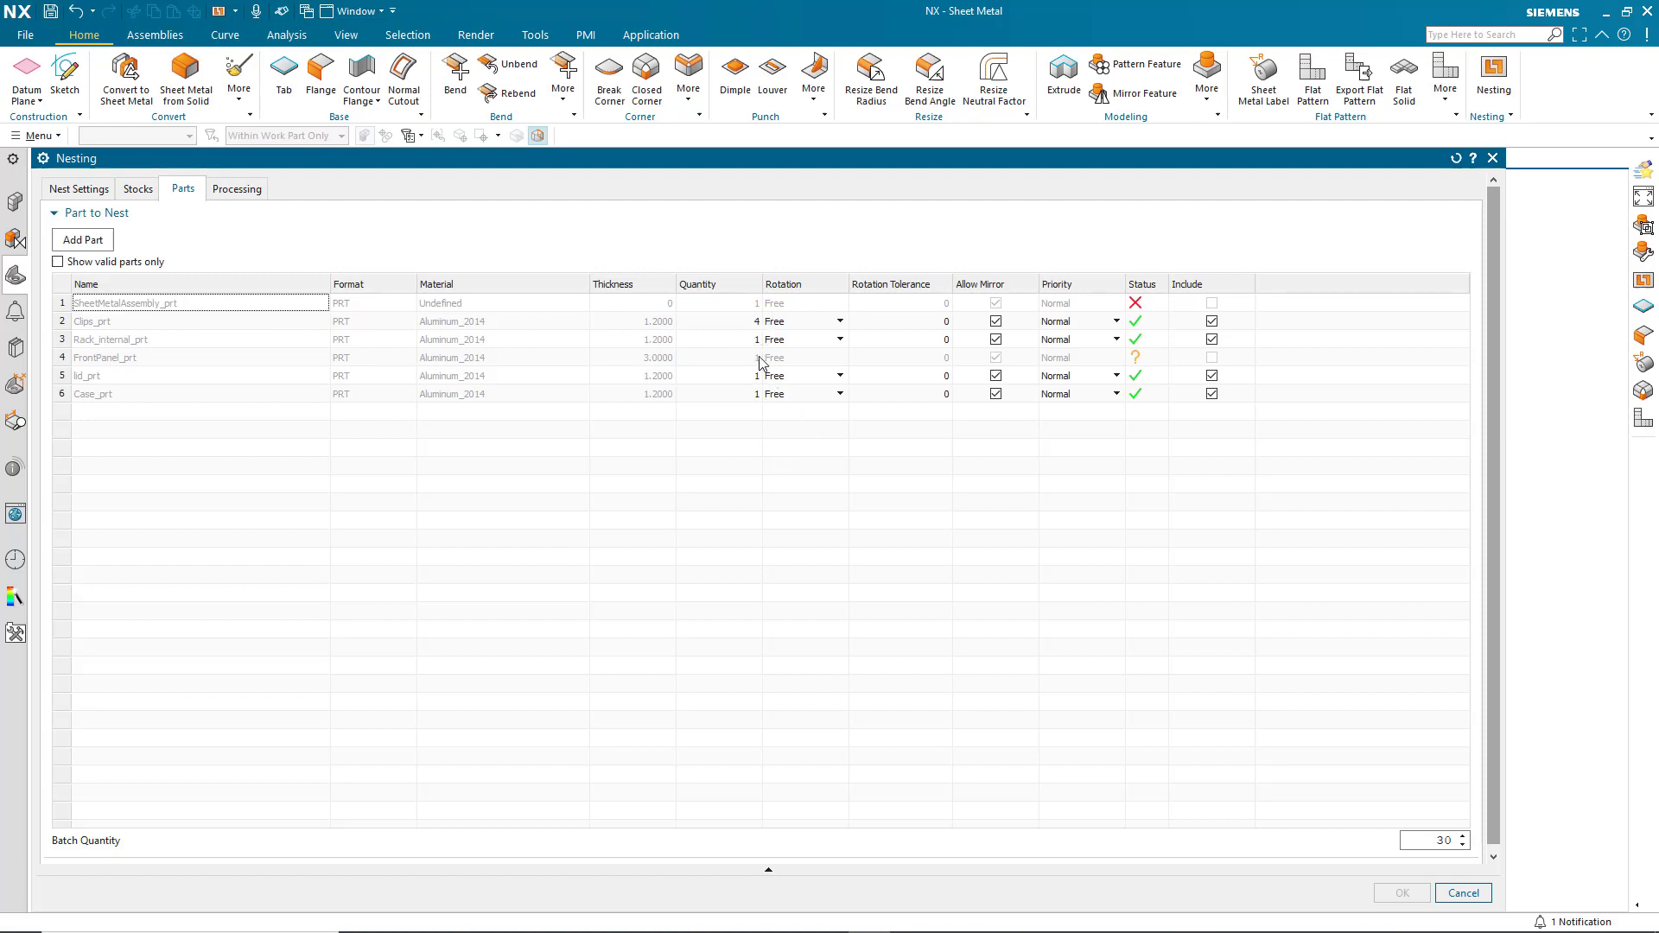
click(840, 322)
click(840, 322)
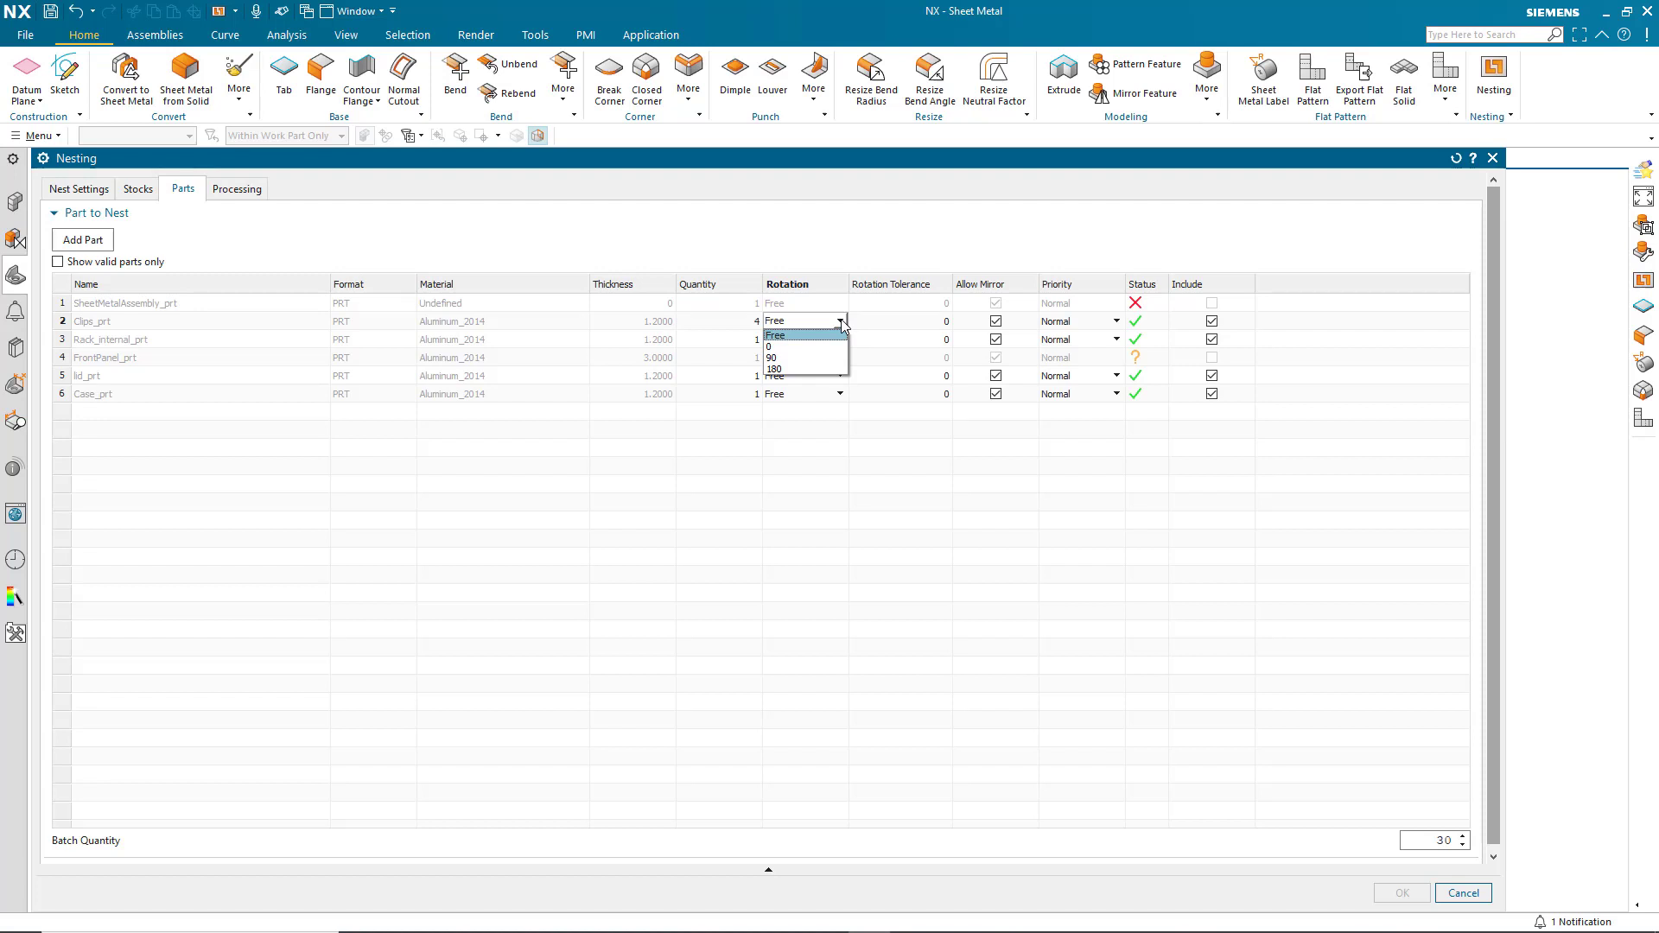
click(798, 370)
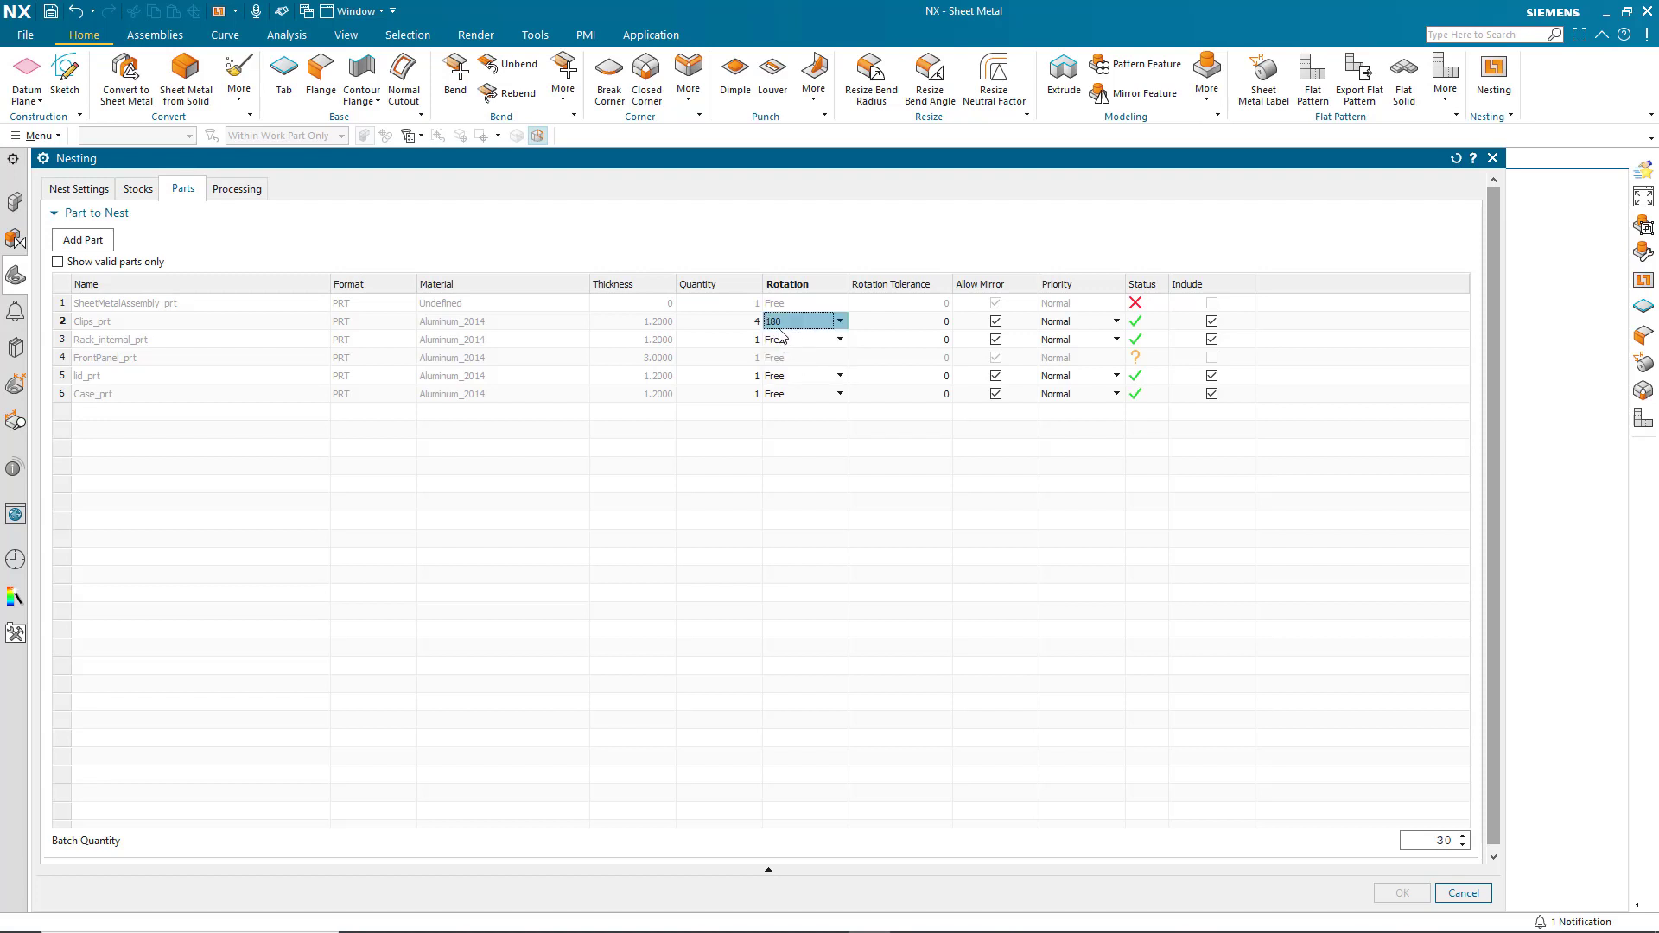
click(841, 322)
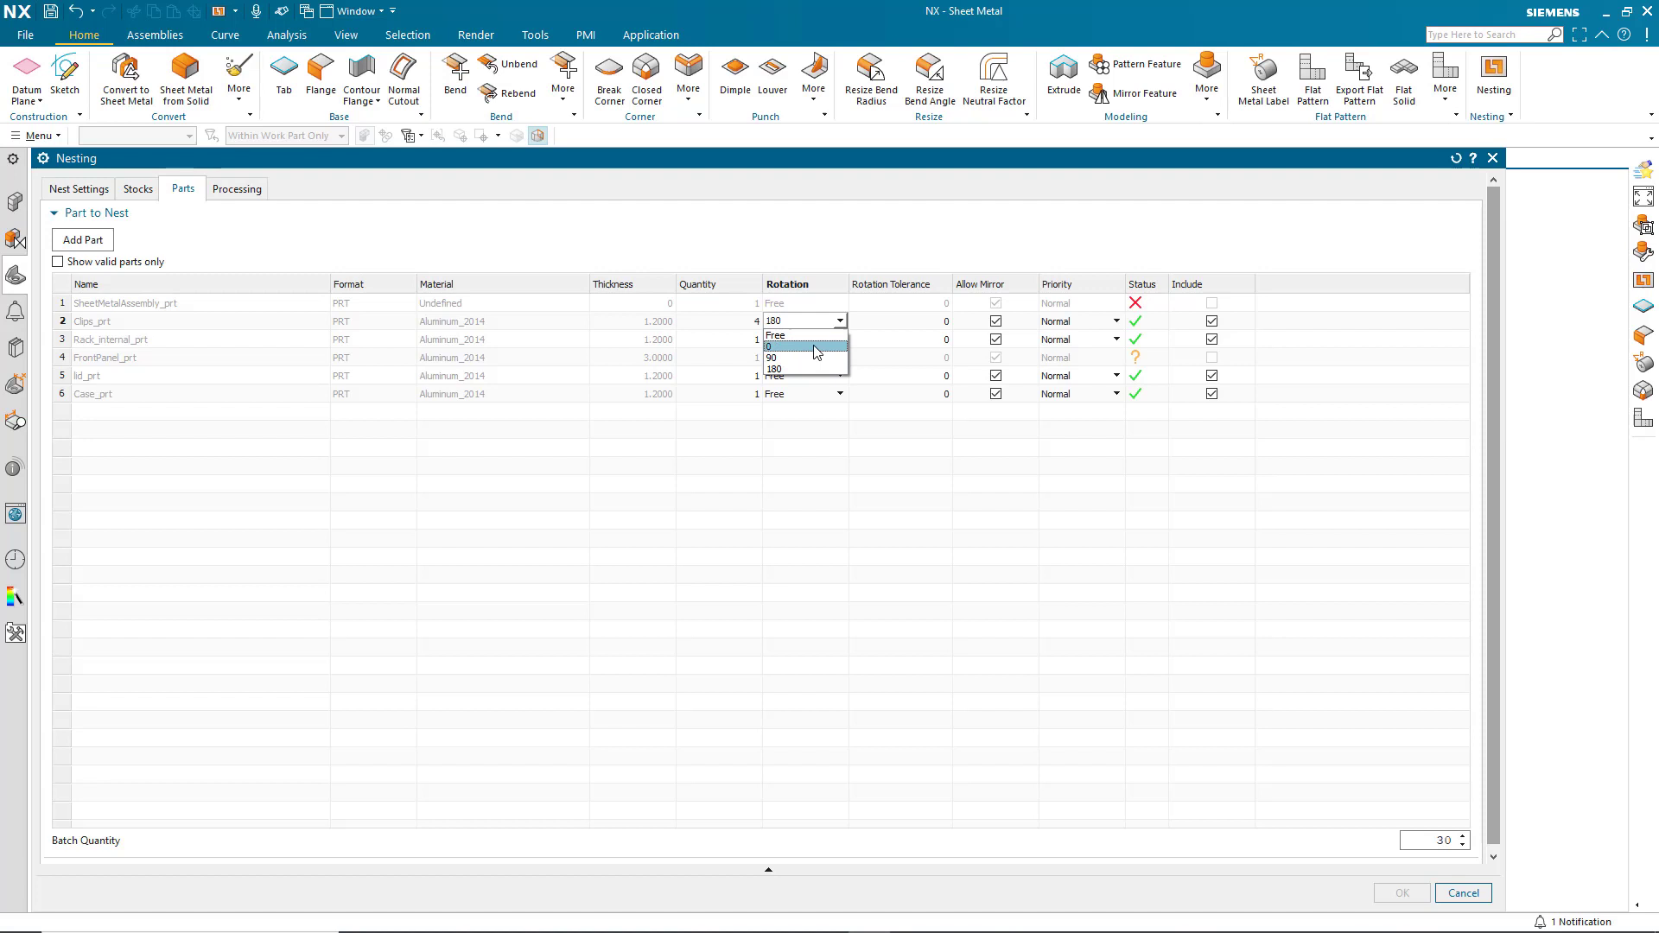
click(803, 336)
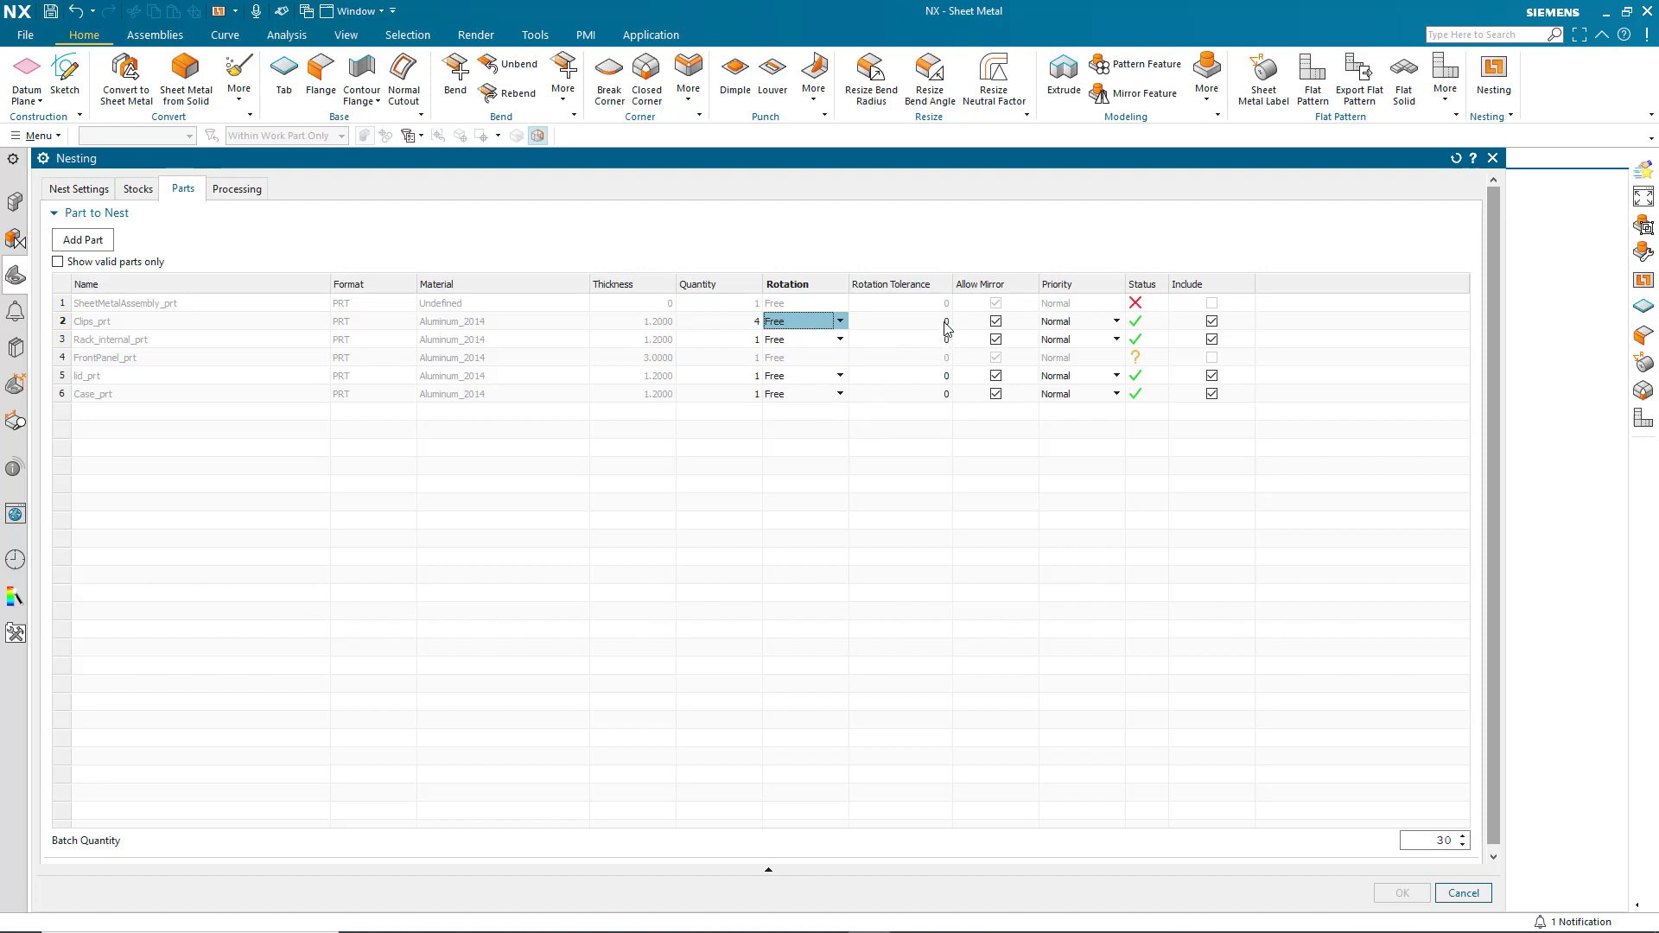
click(839, 322)
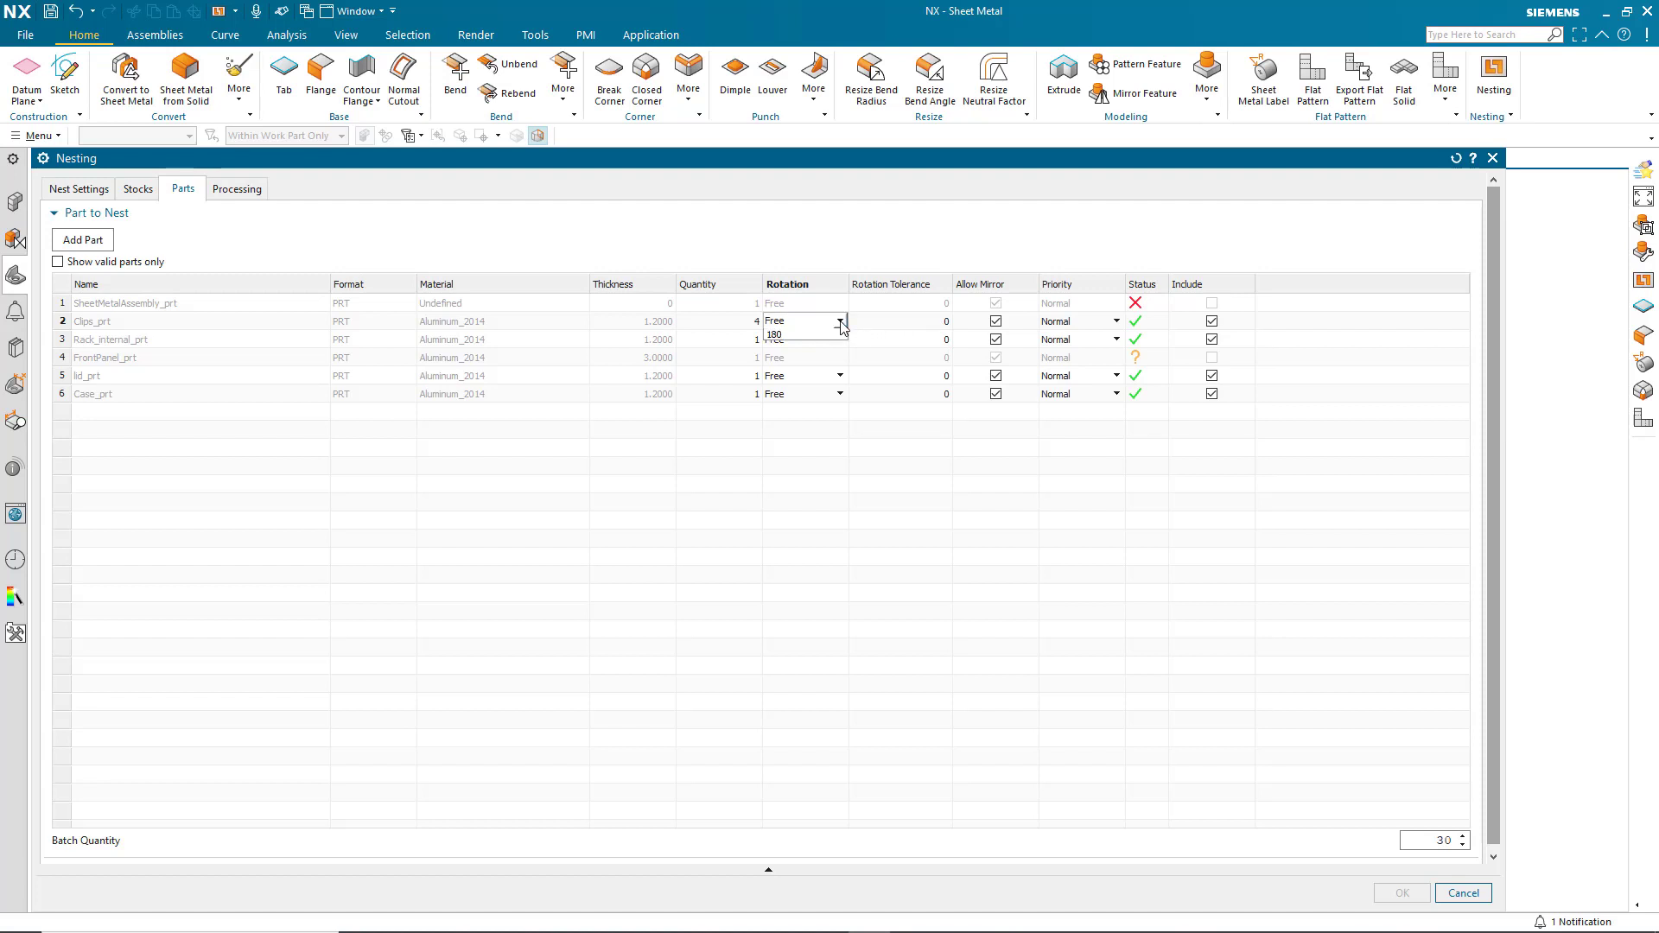
click(831, 350)
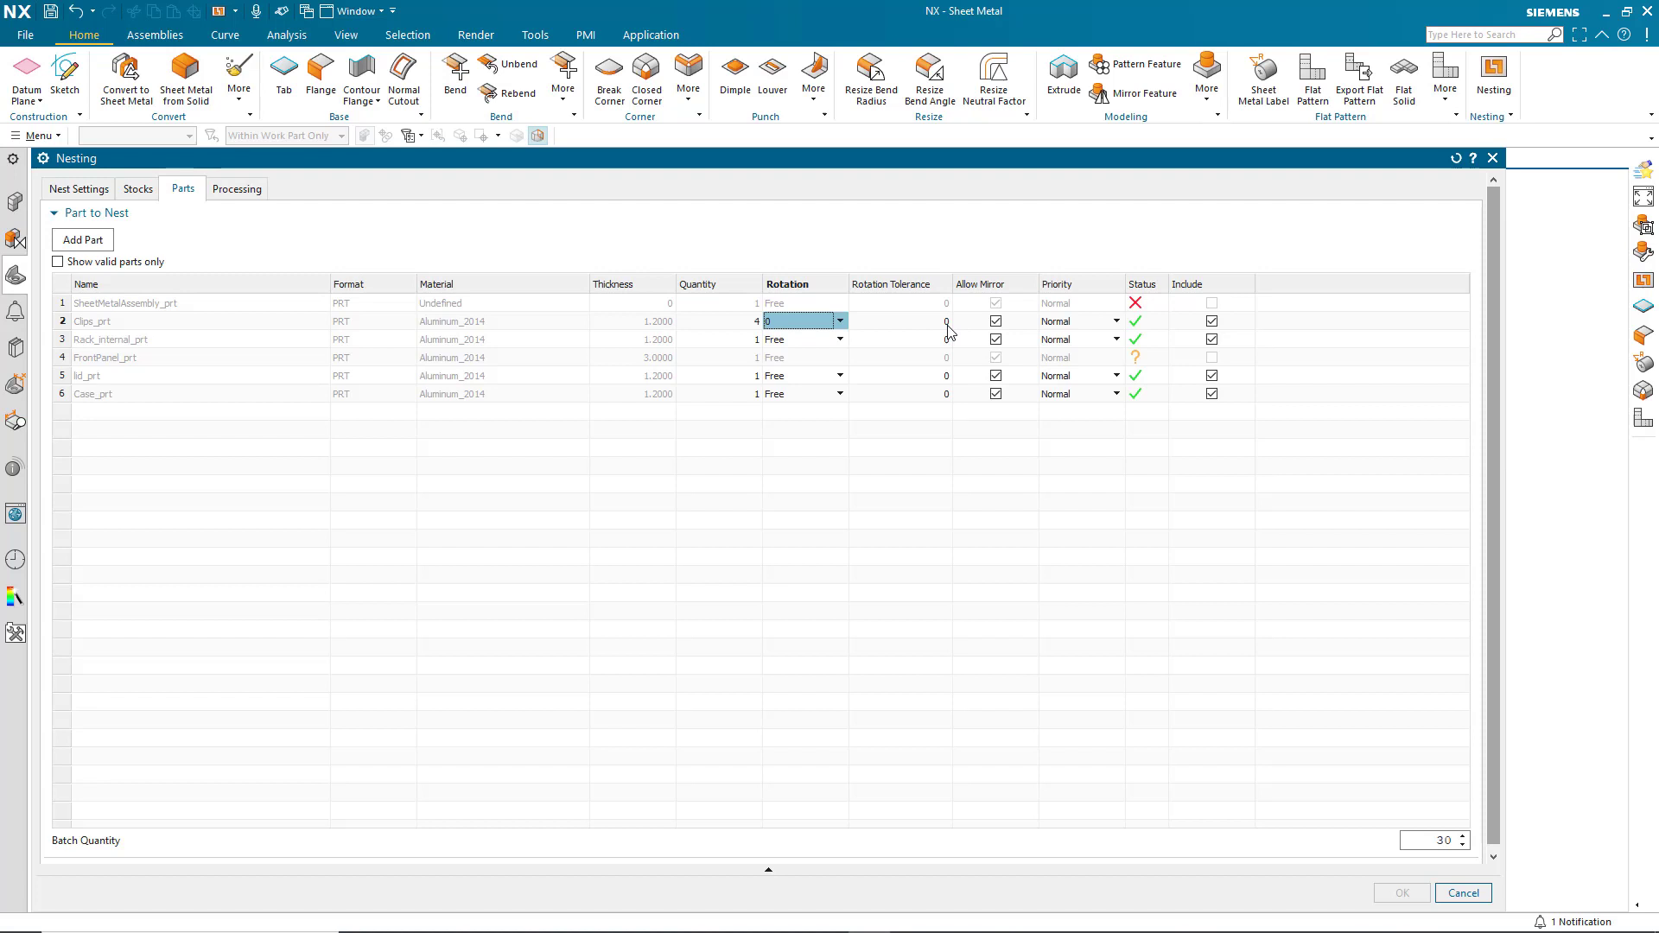
click(839, 322)
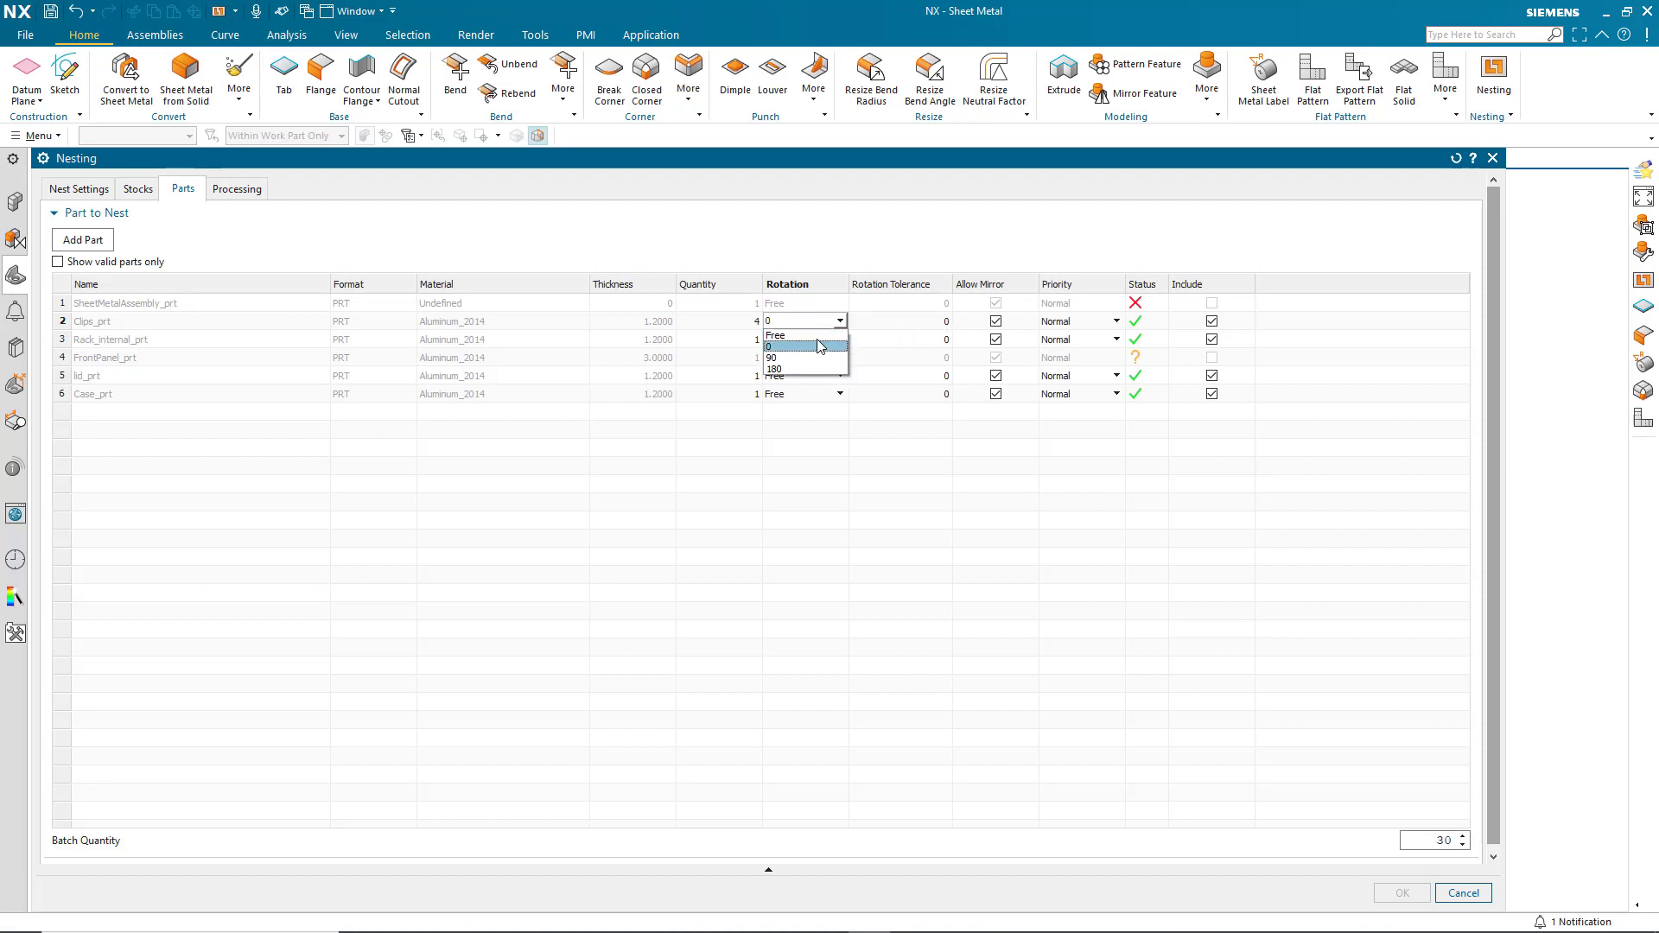
click(819, 338)
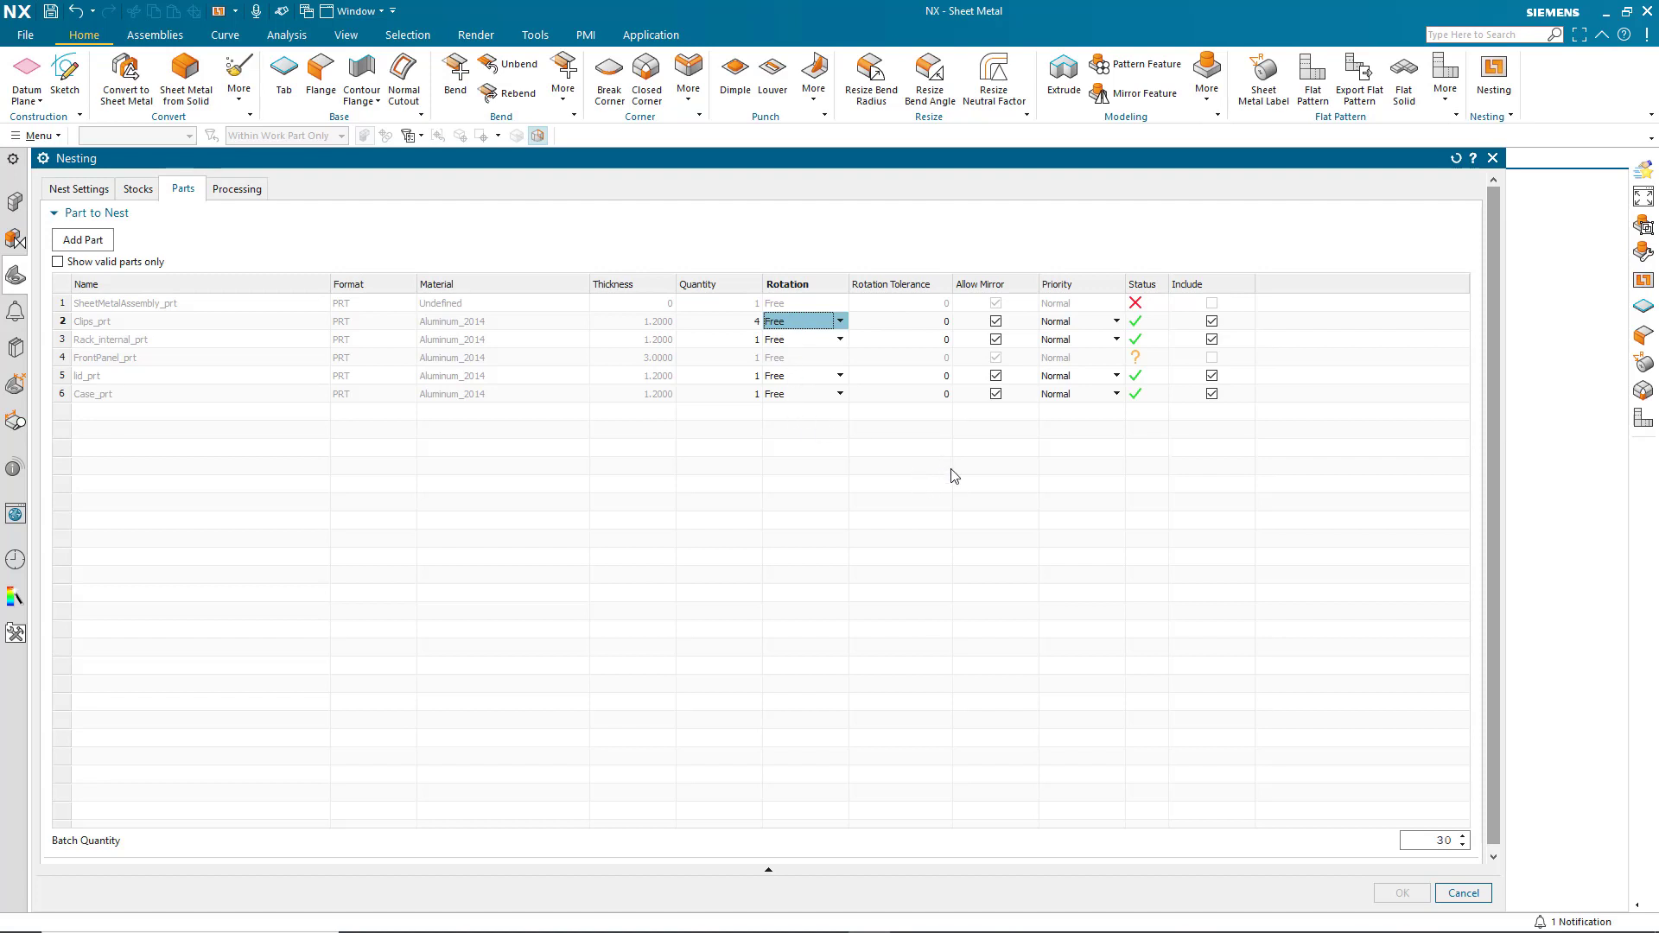
click(996, 321)
click(995, 321)
click(1116, 323)
click(1117, 323)
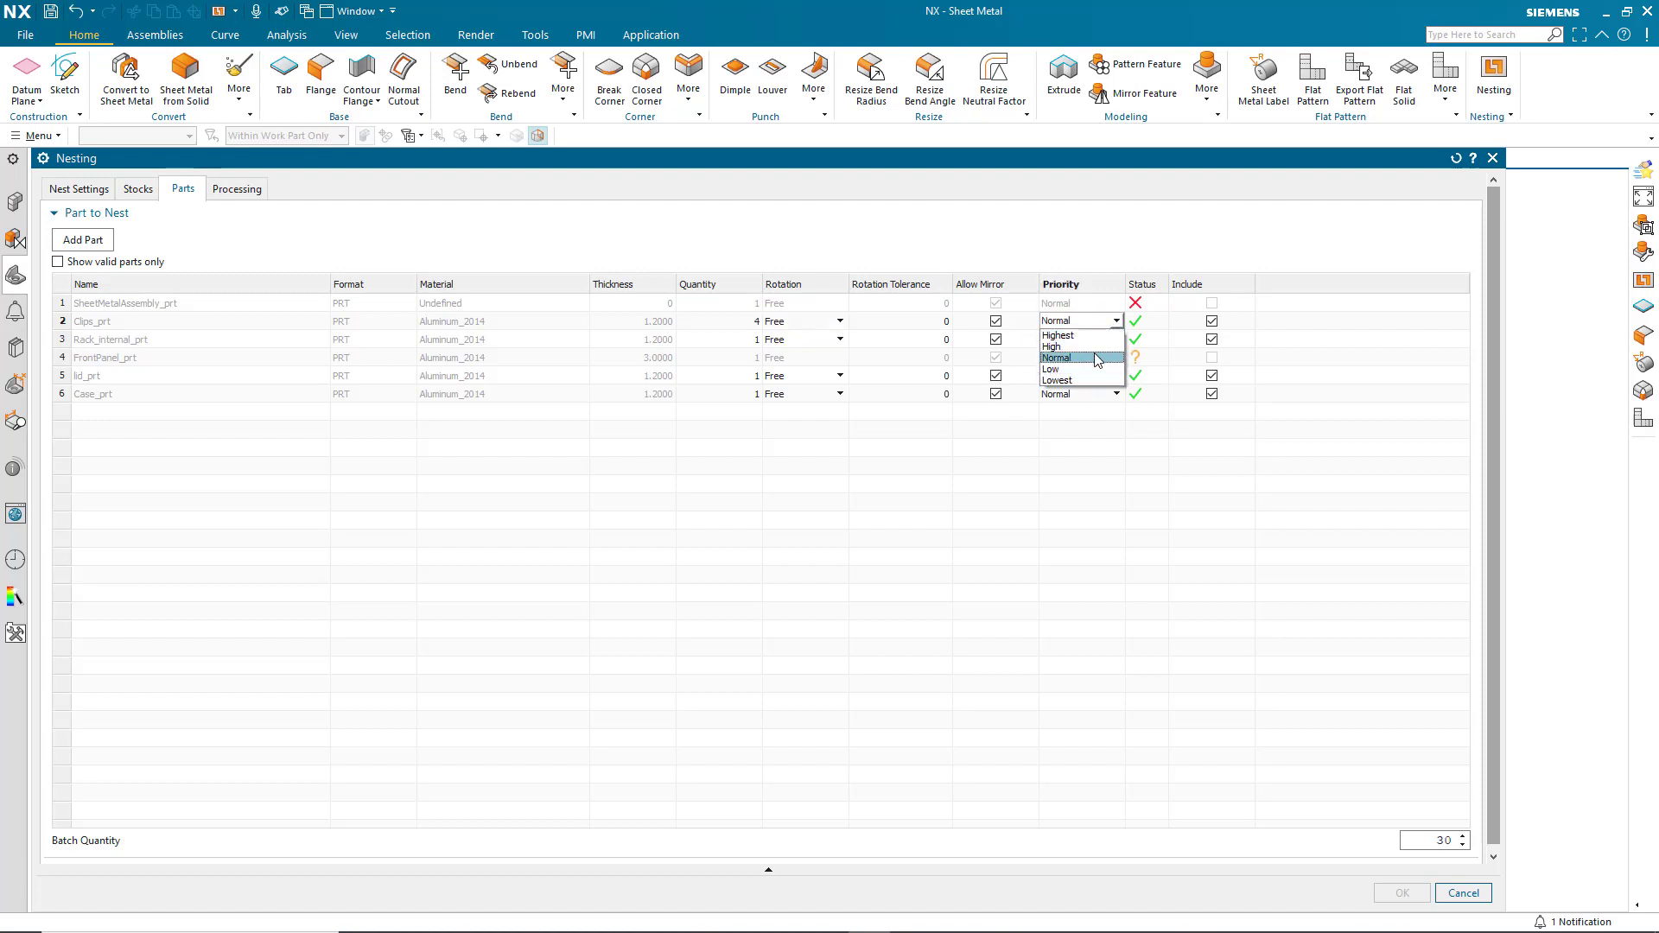
click(1117, 323)
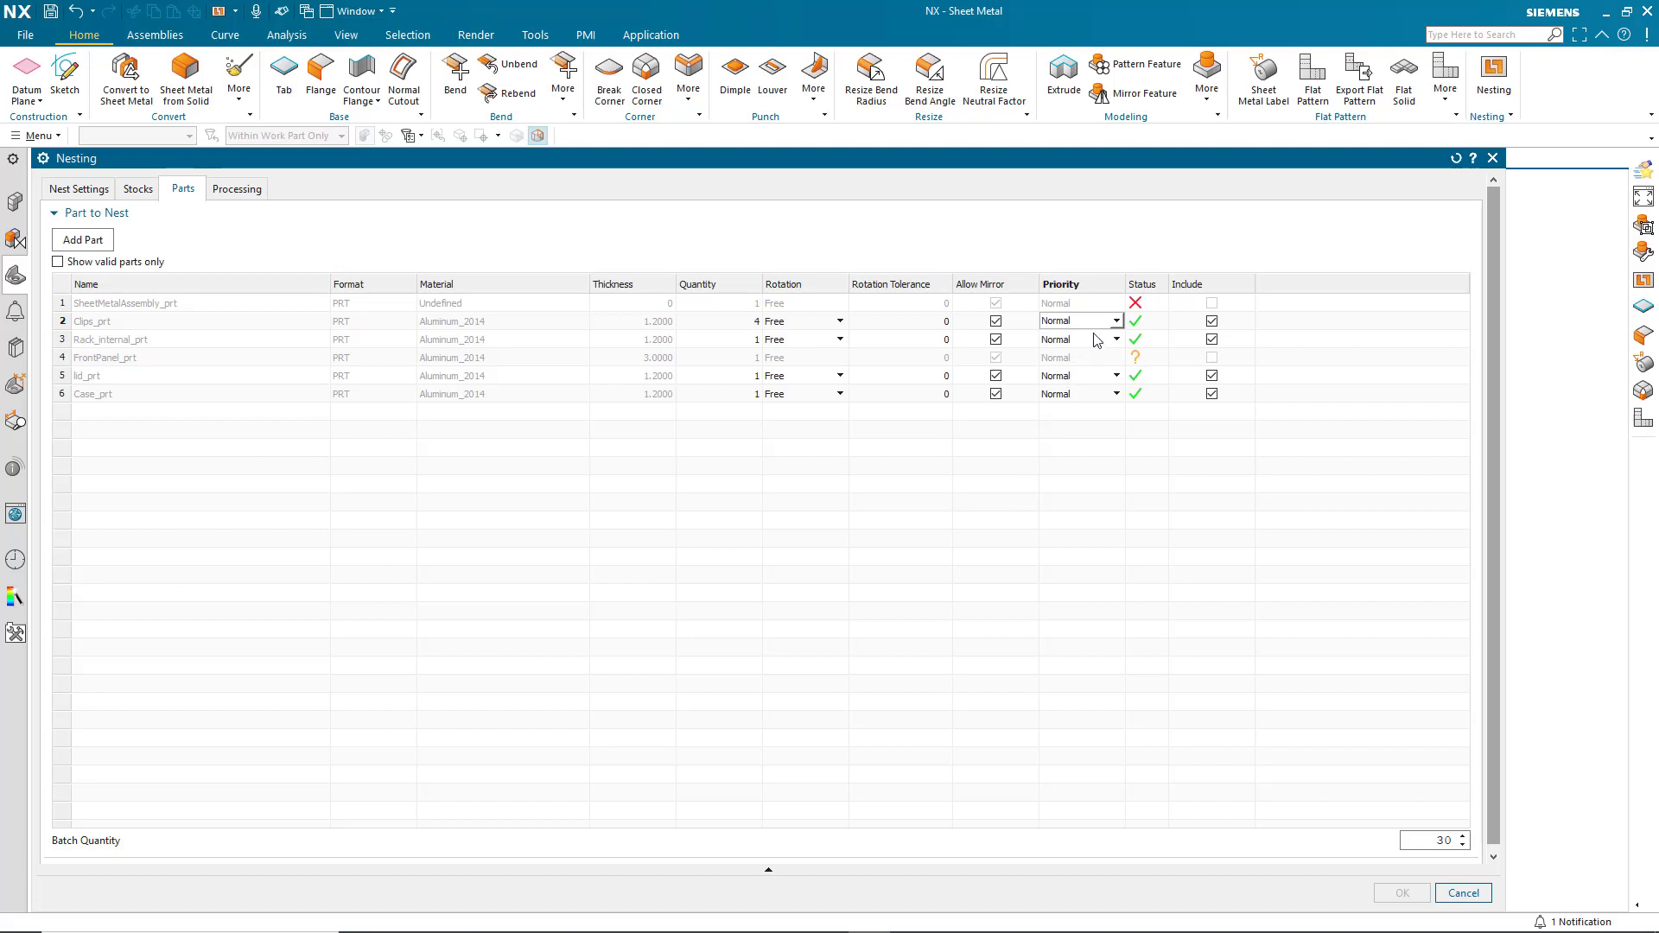
click(1116, 321)
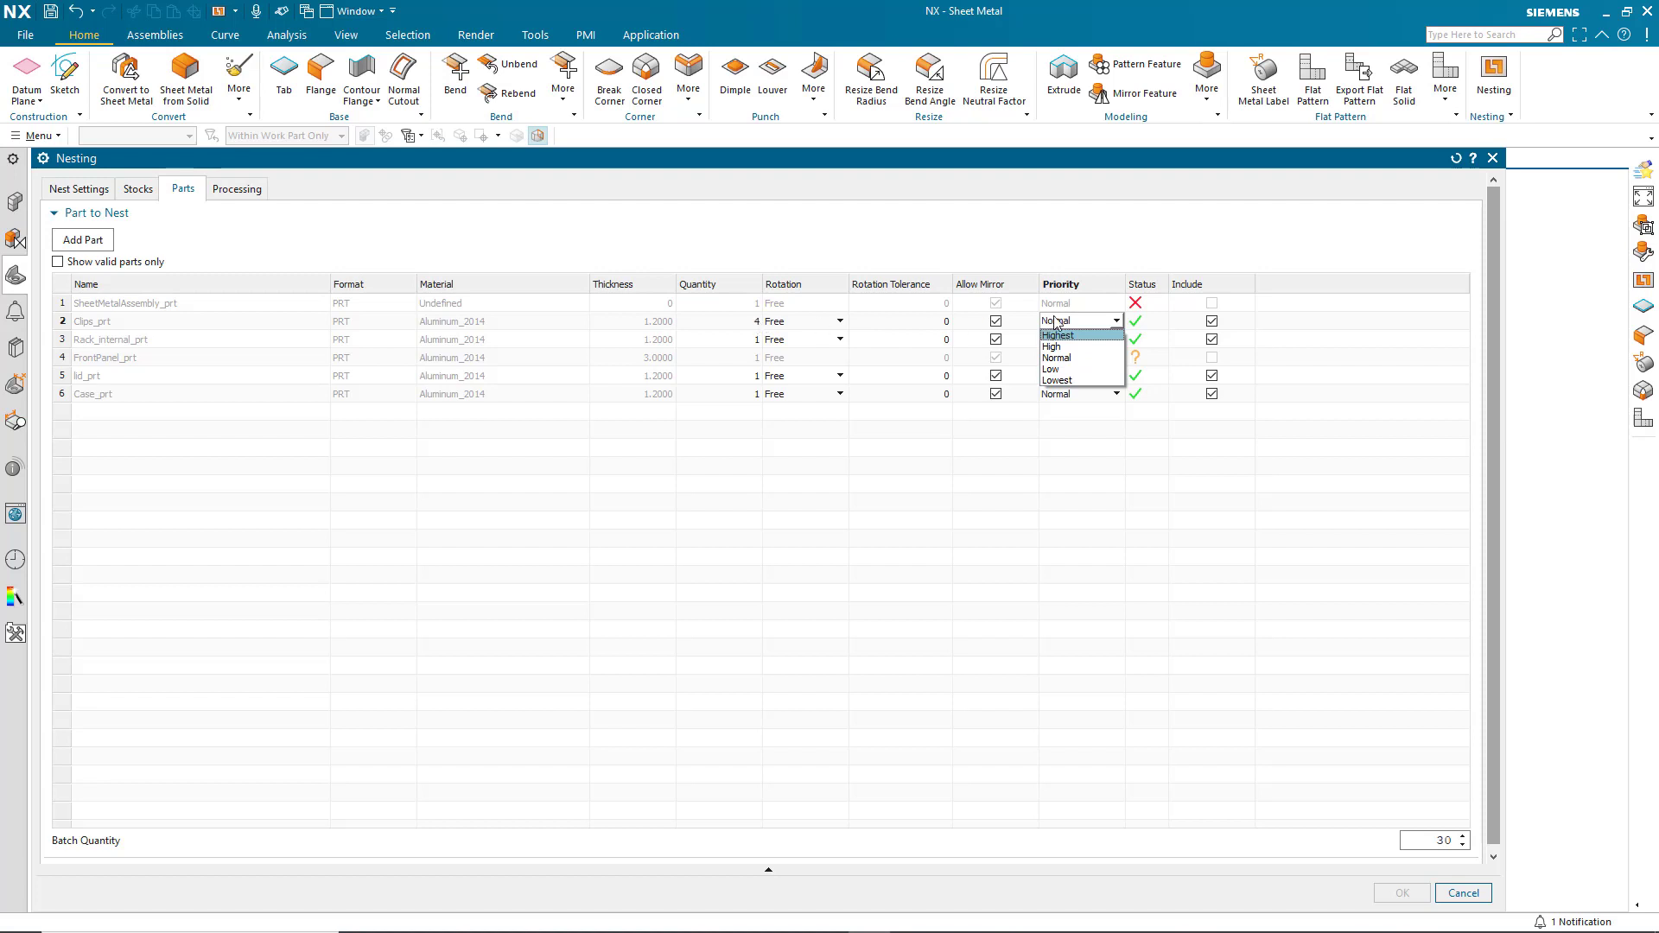
click(1116, 324)
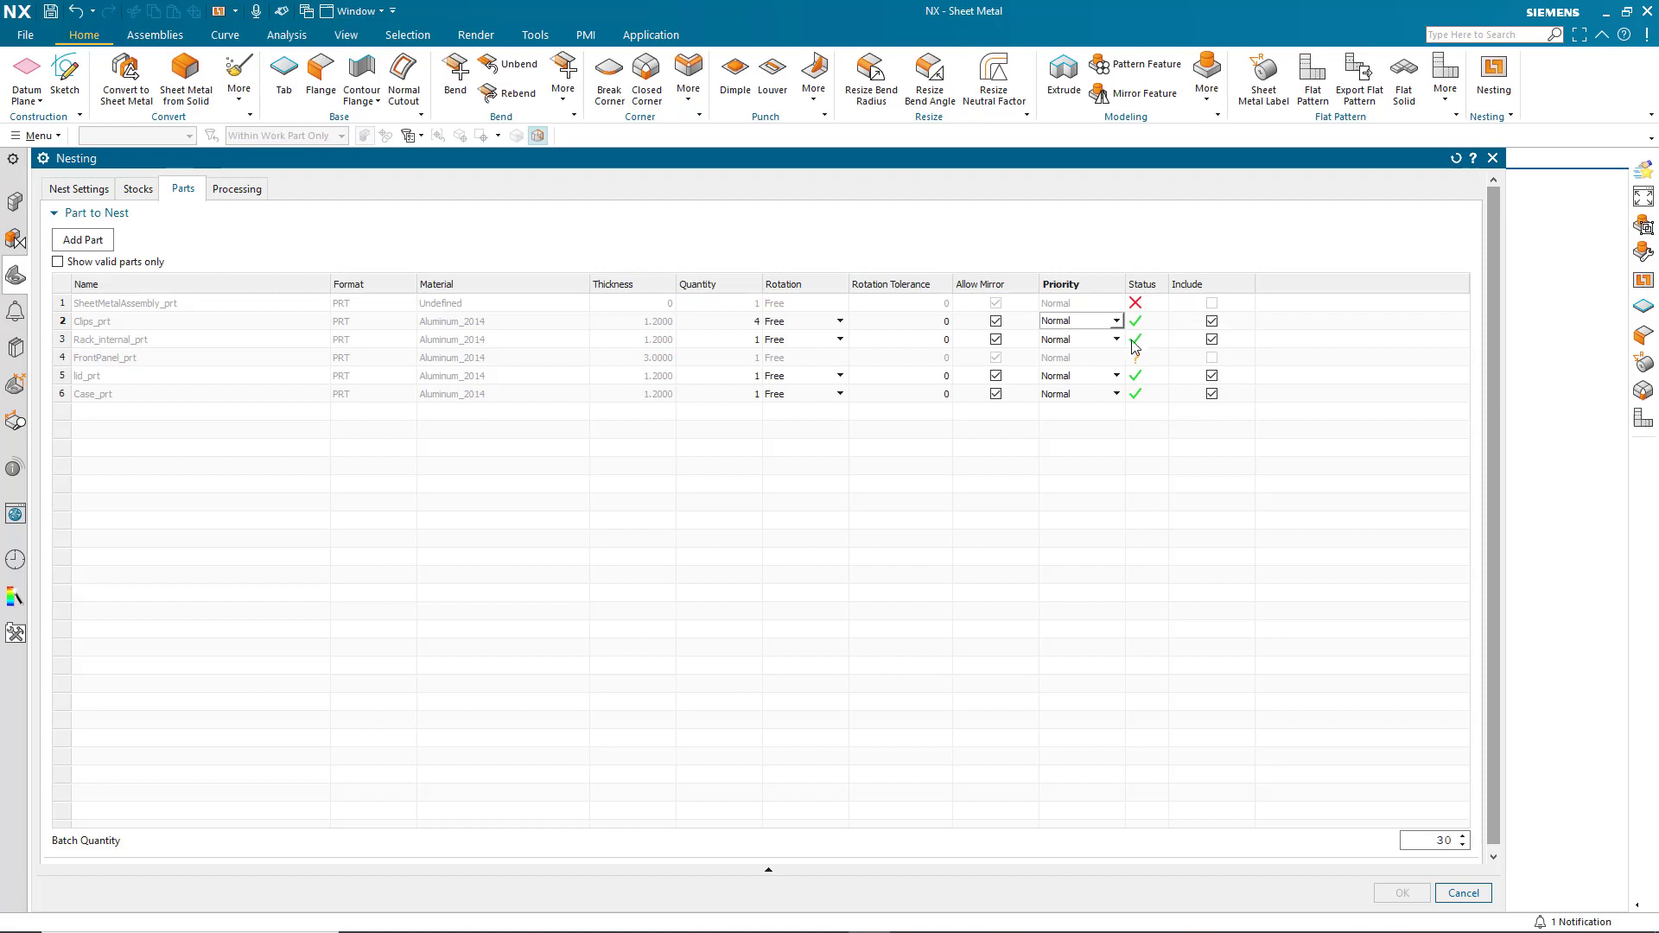
click(1212, 395)
click(1213, 396)
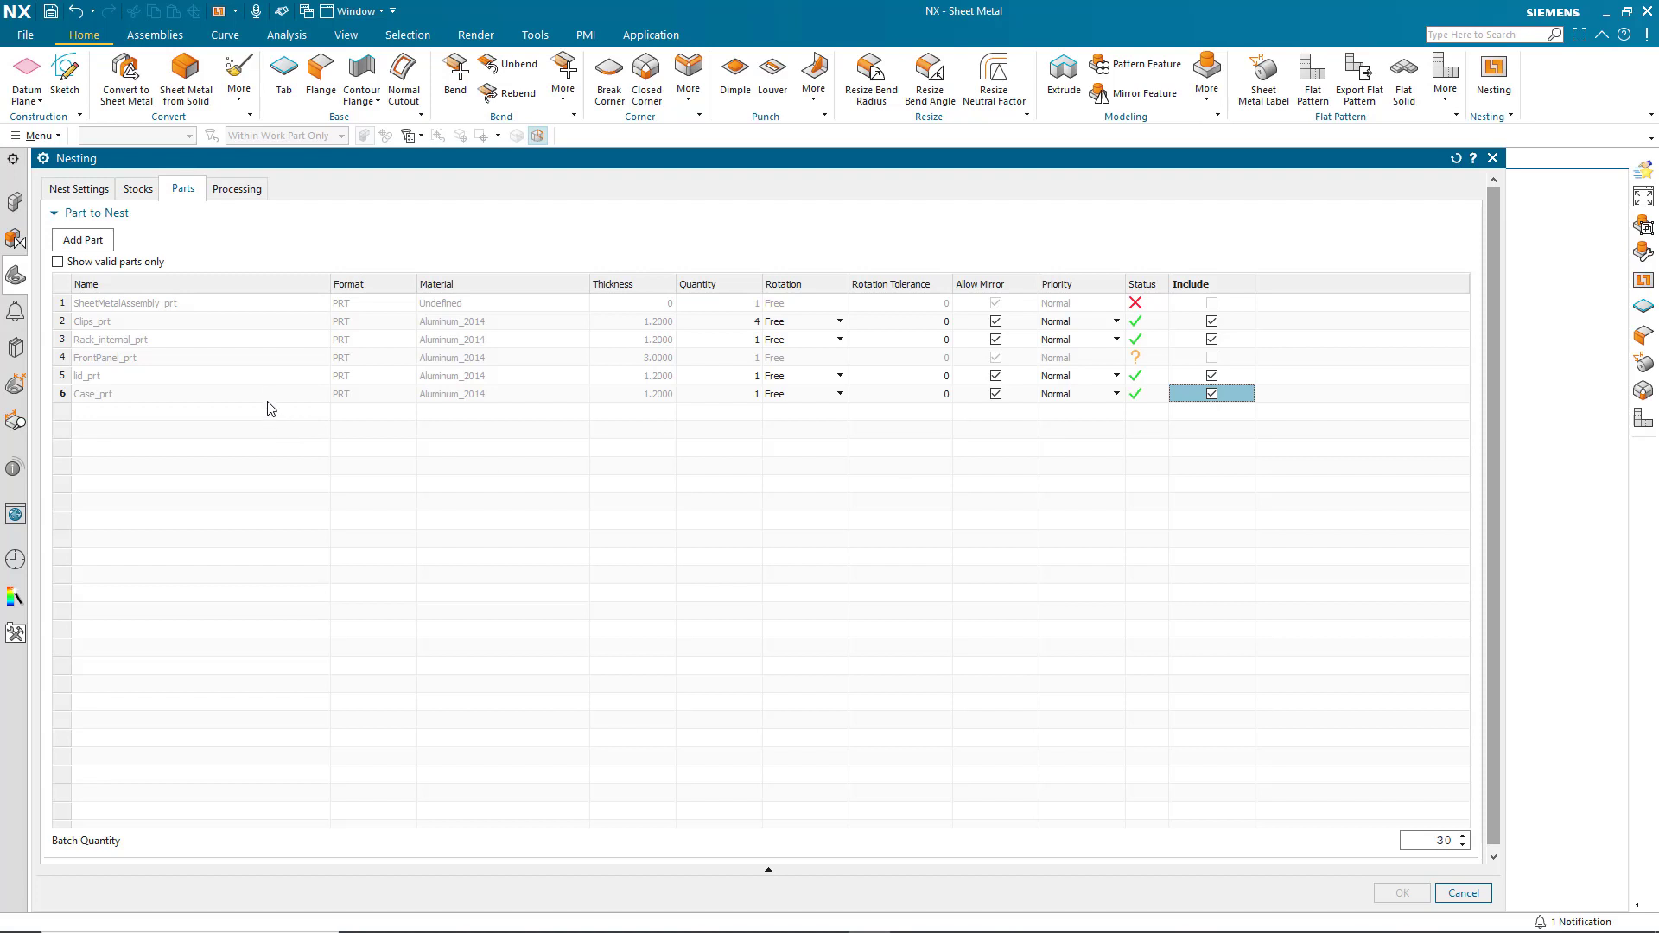
click(58, 263)
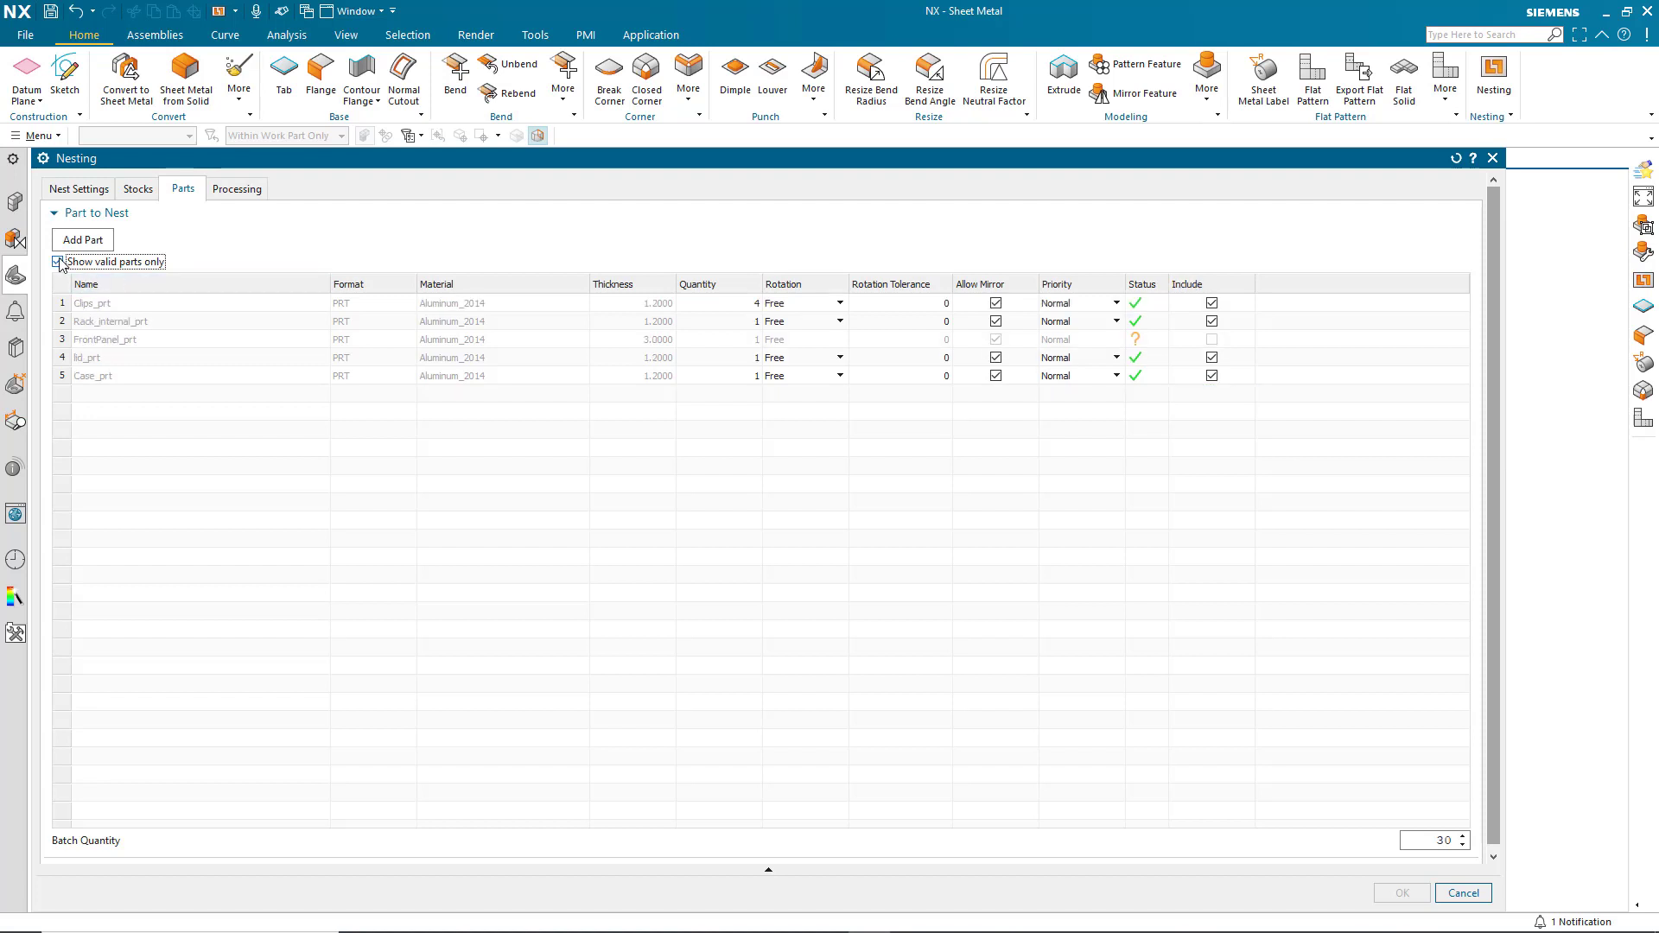
click(58, 263)
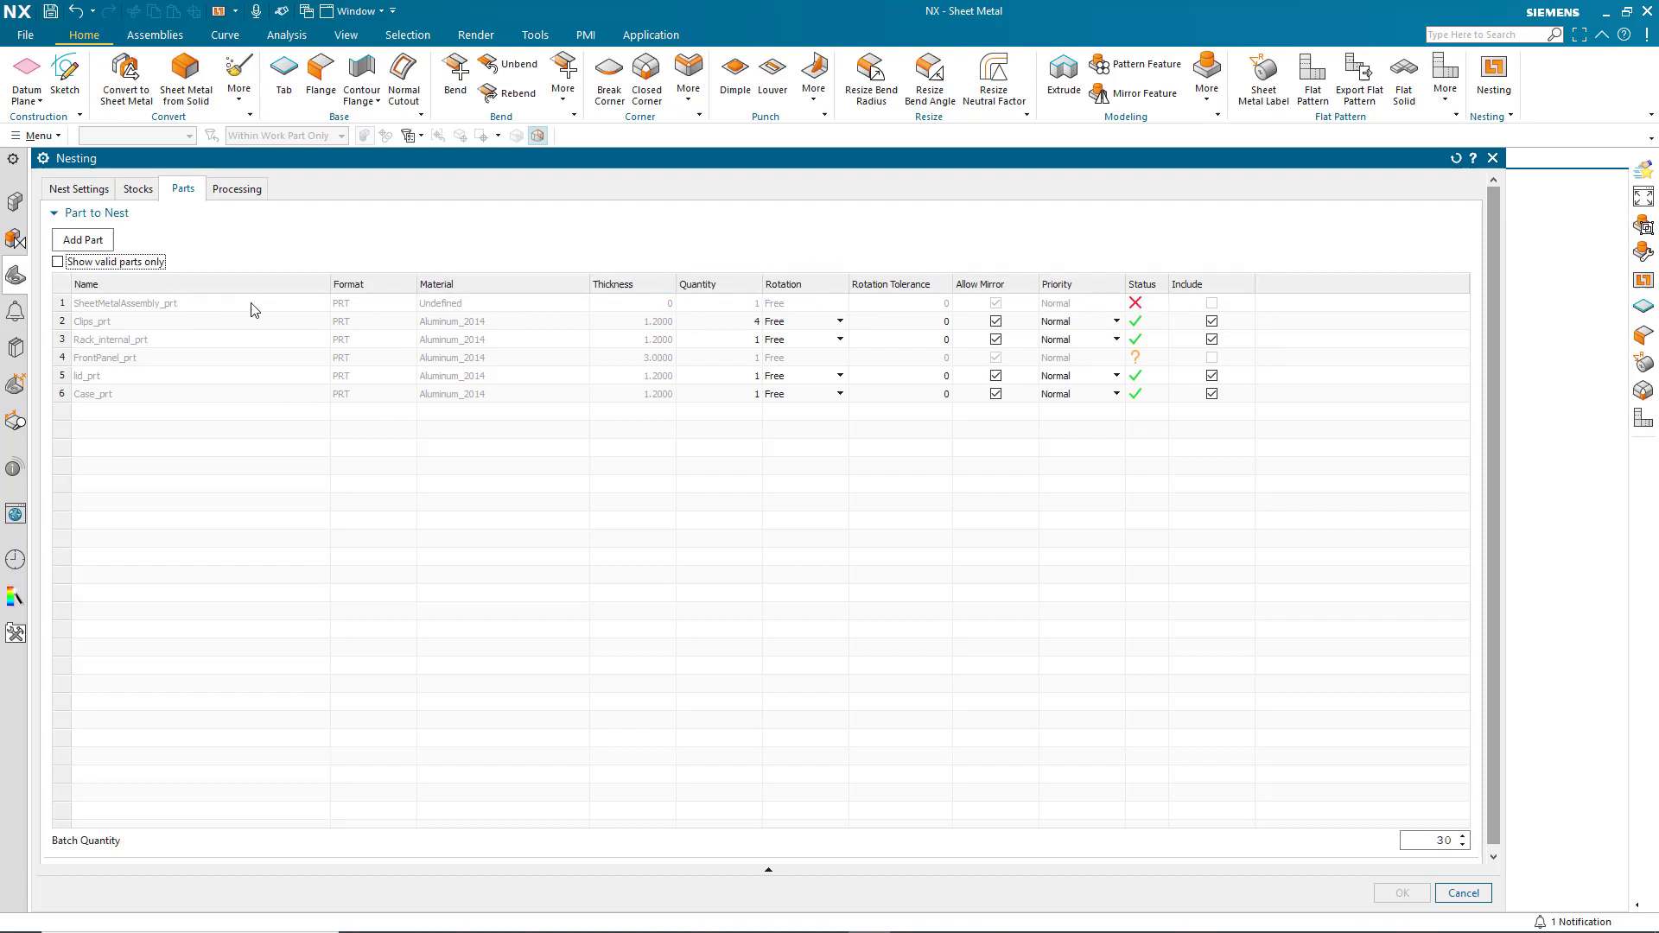
Change Nesting Time Limit on the Processing page from 60 to 10 seconds.
click(233, 192)
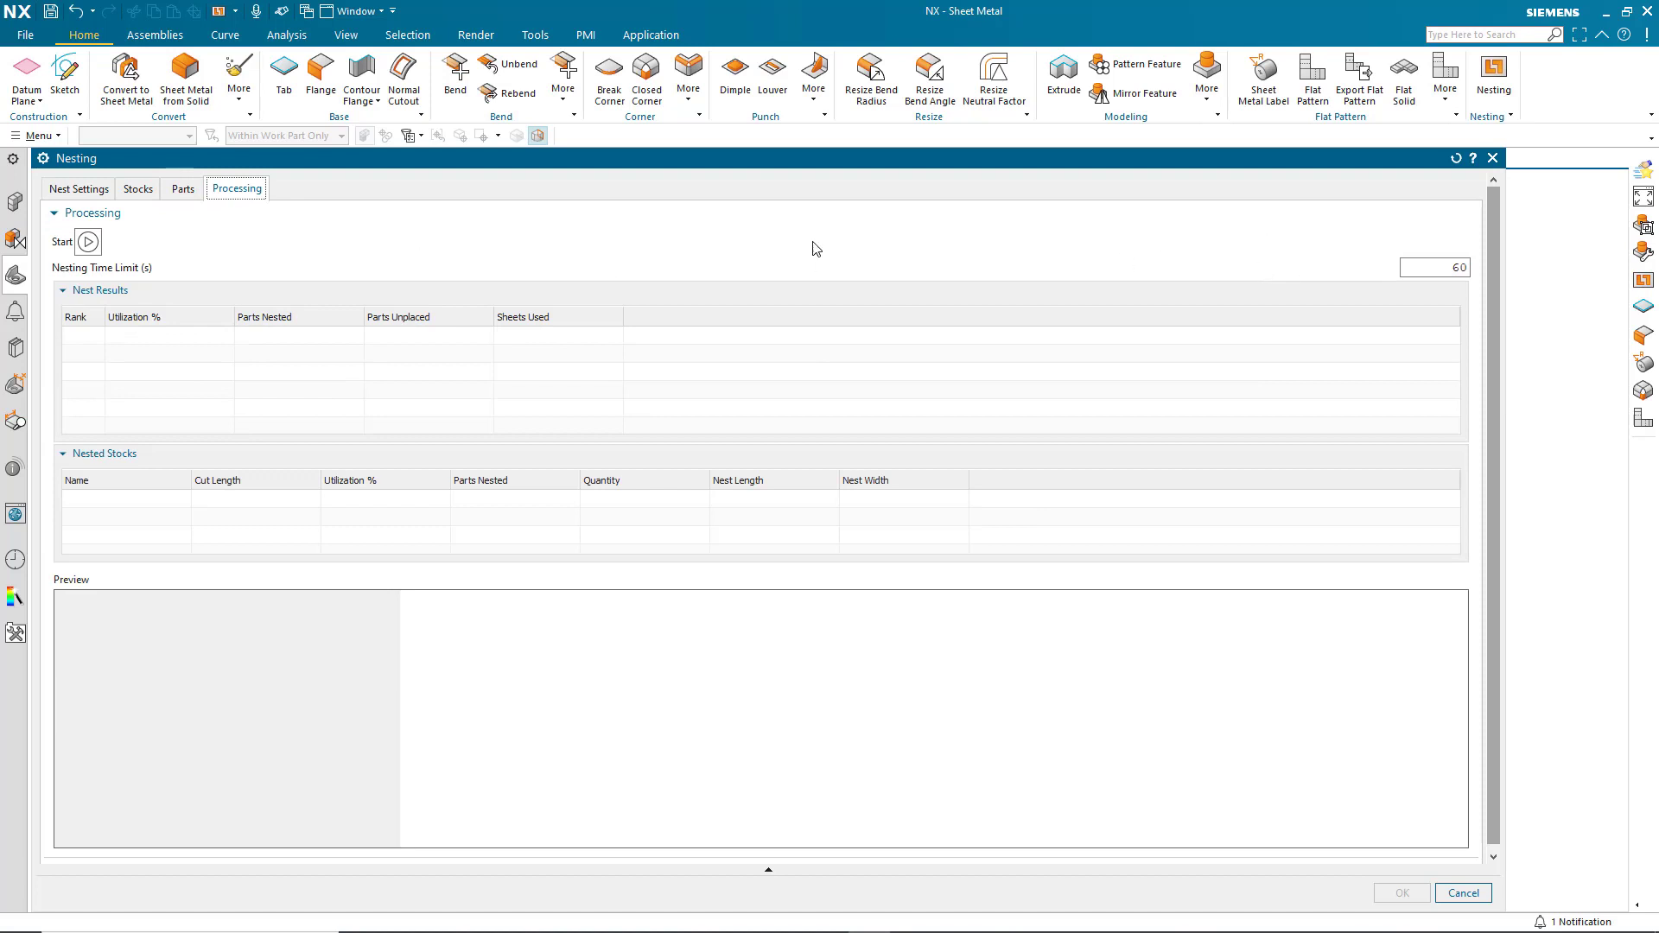
double_click(1457, 268)
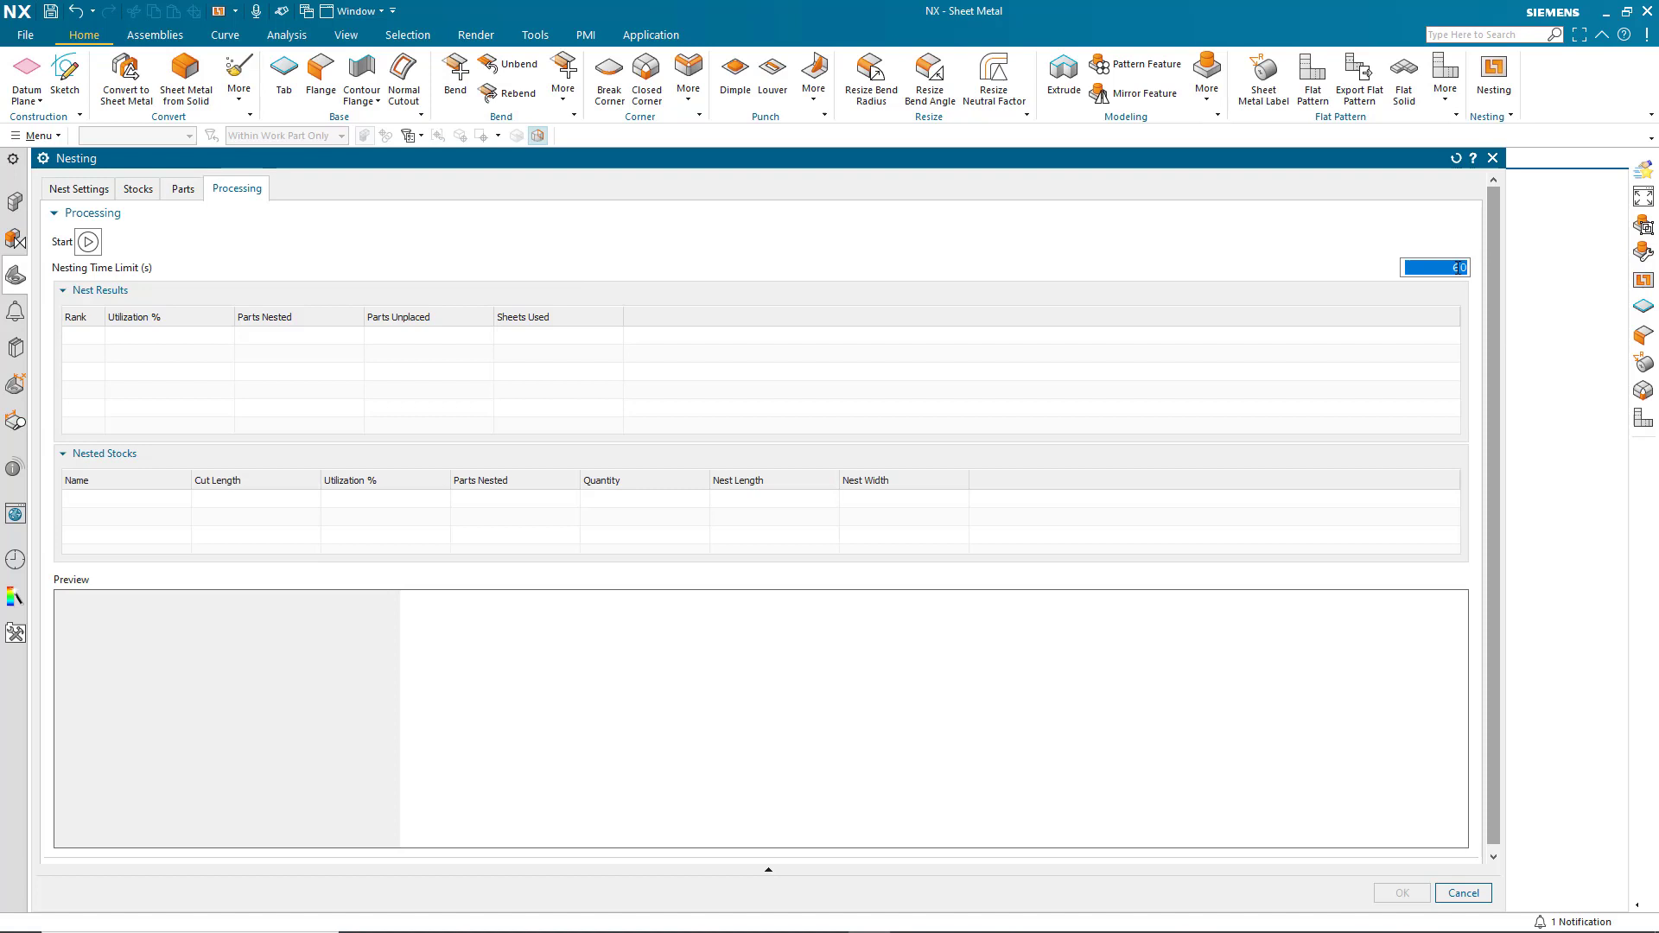
text(10)
key(Return)
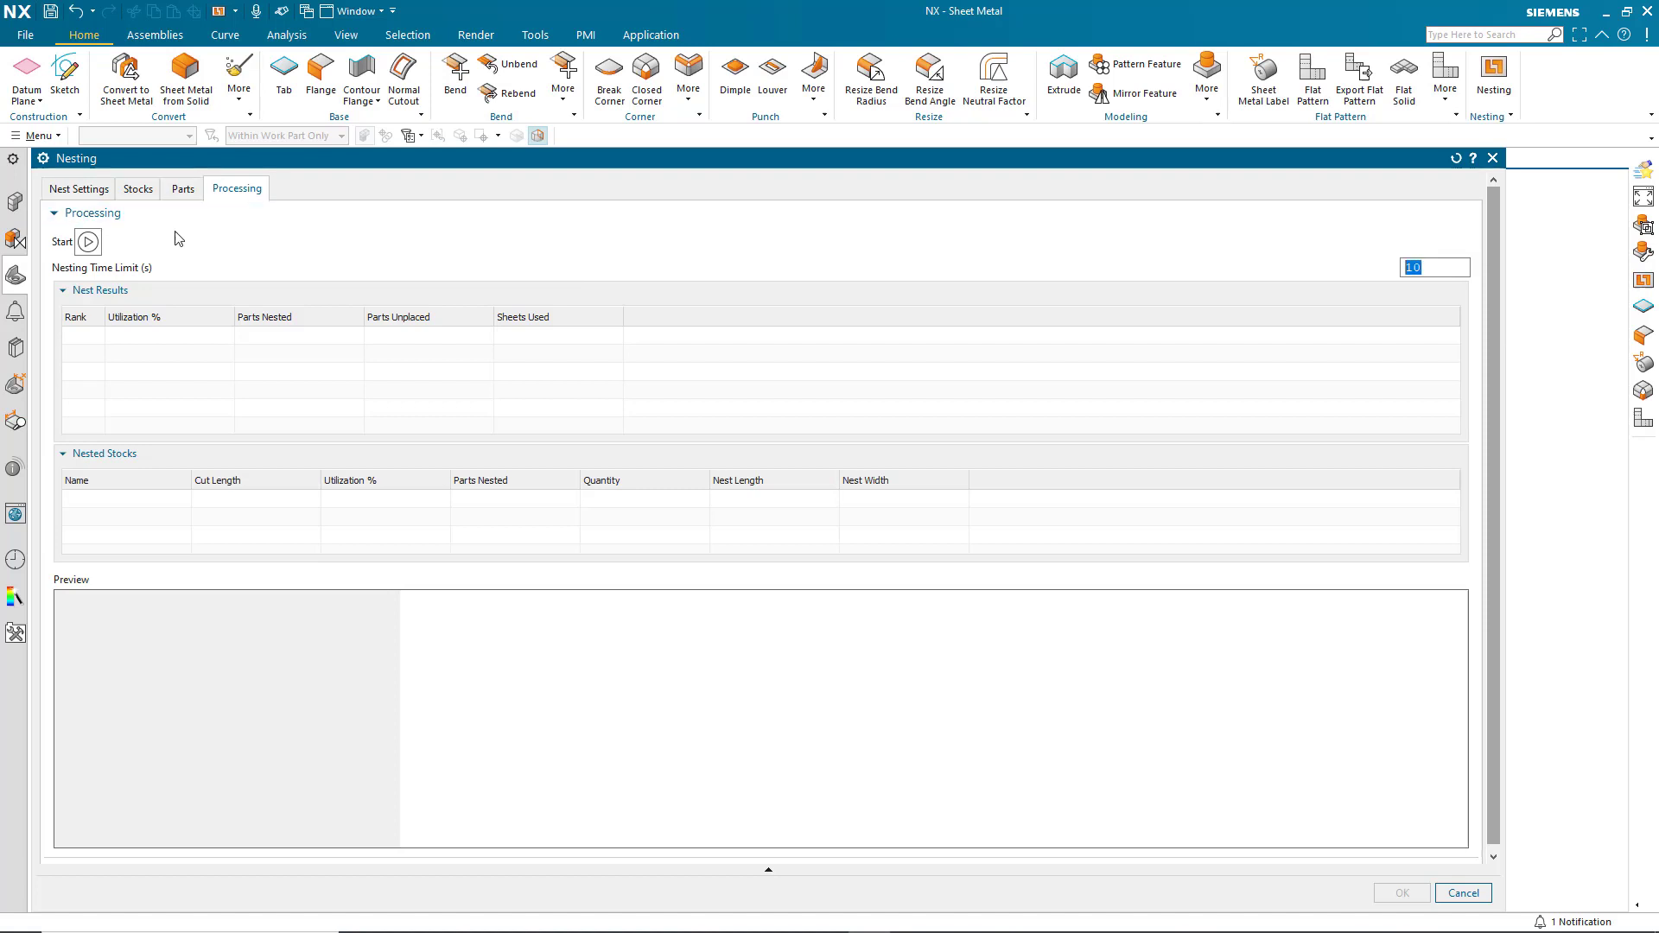
Run the nesting, placing all 210 parts on two Metal10 sheets at 82.6539% utilization.
click(90, 242)
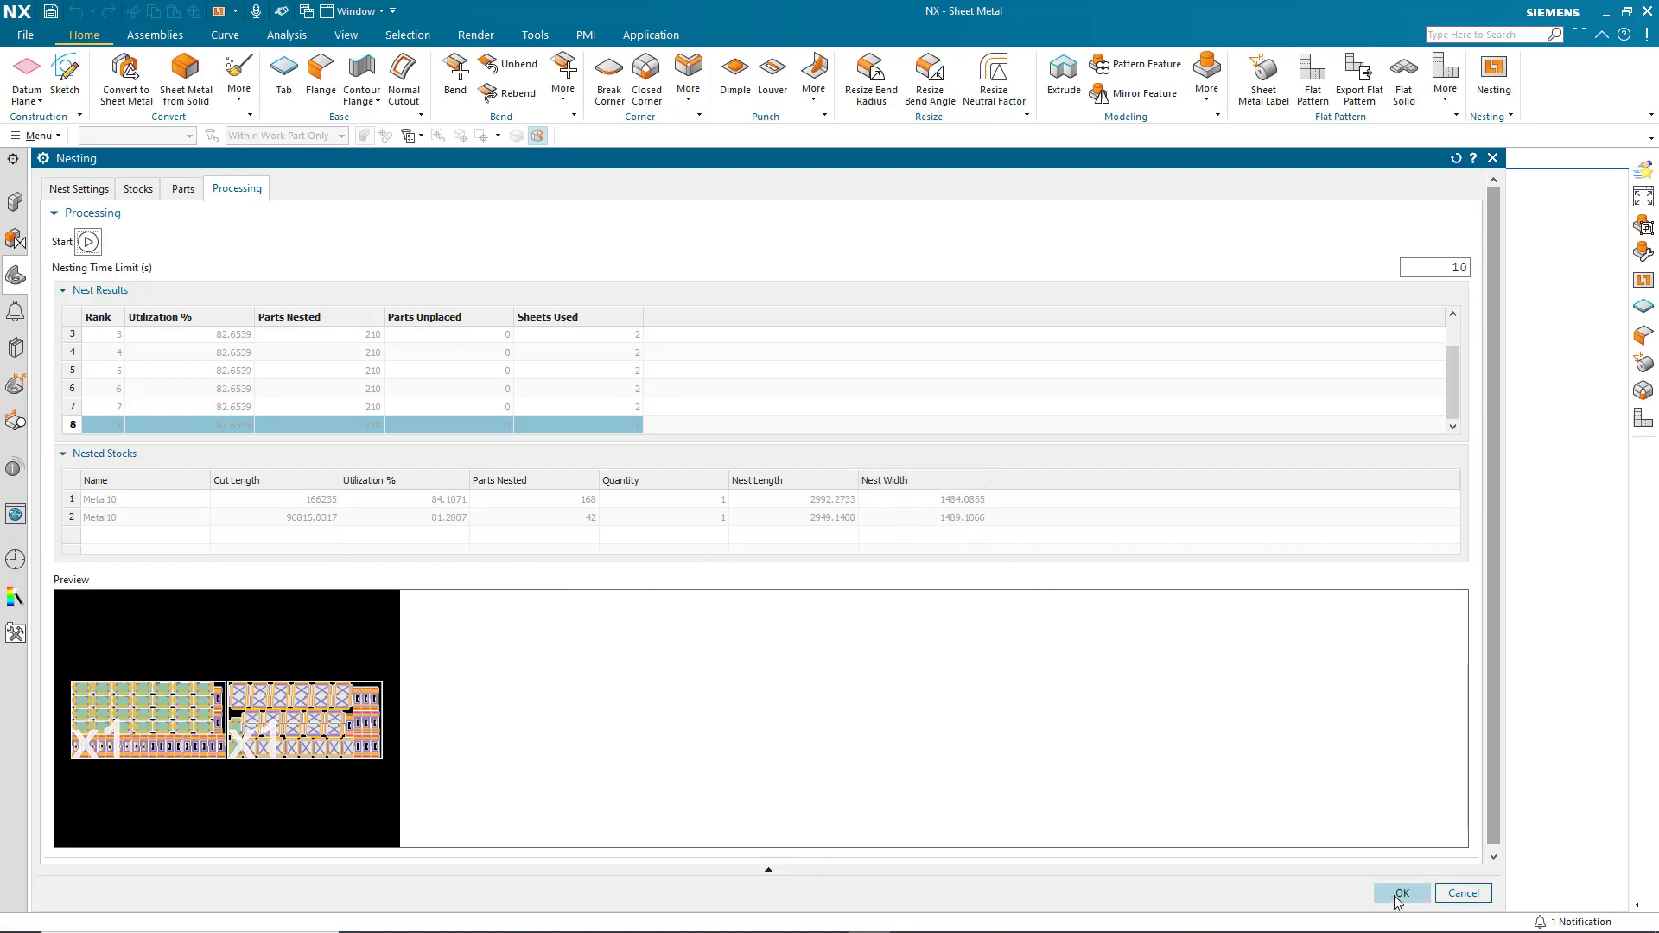
Save the nest input file as NestDemo.json from Nest Settings and return to the results.
click(54, 192)
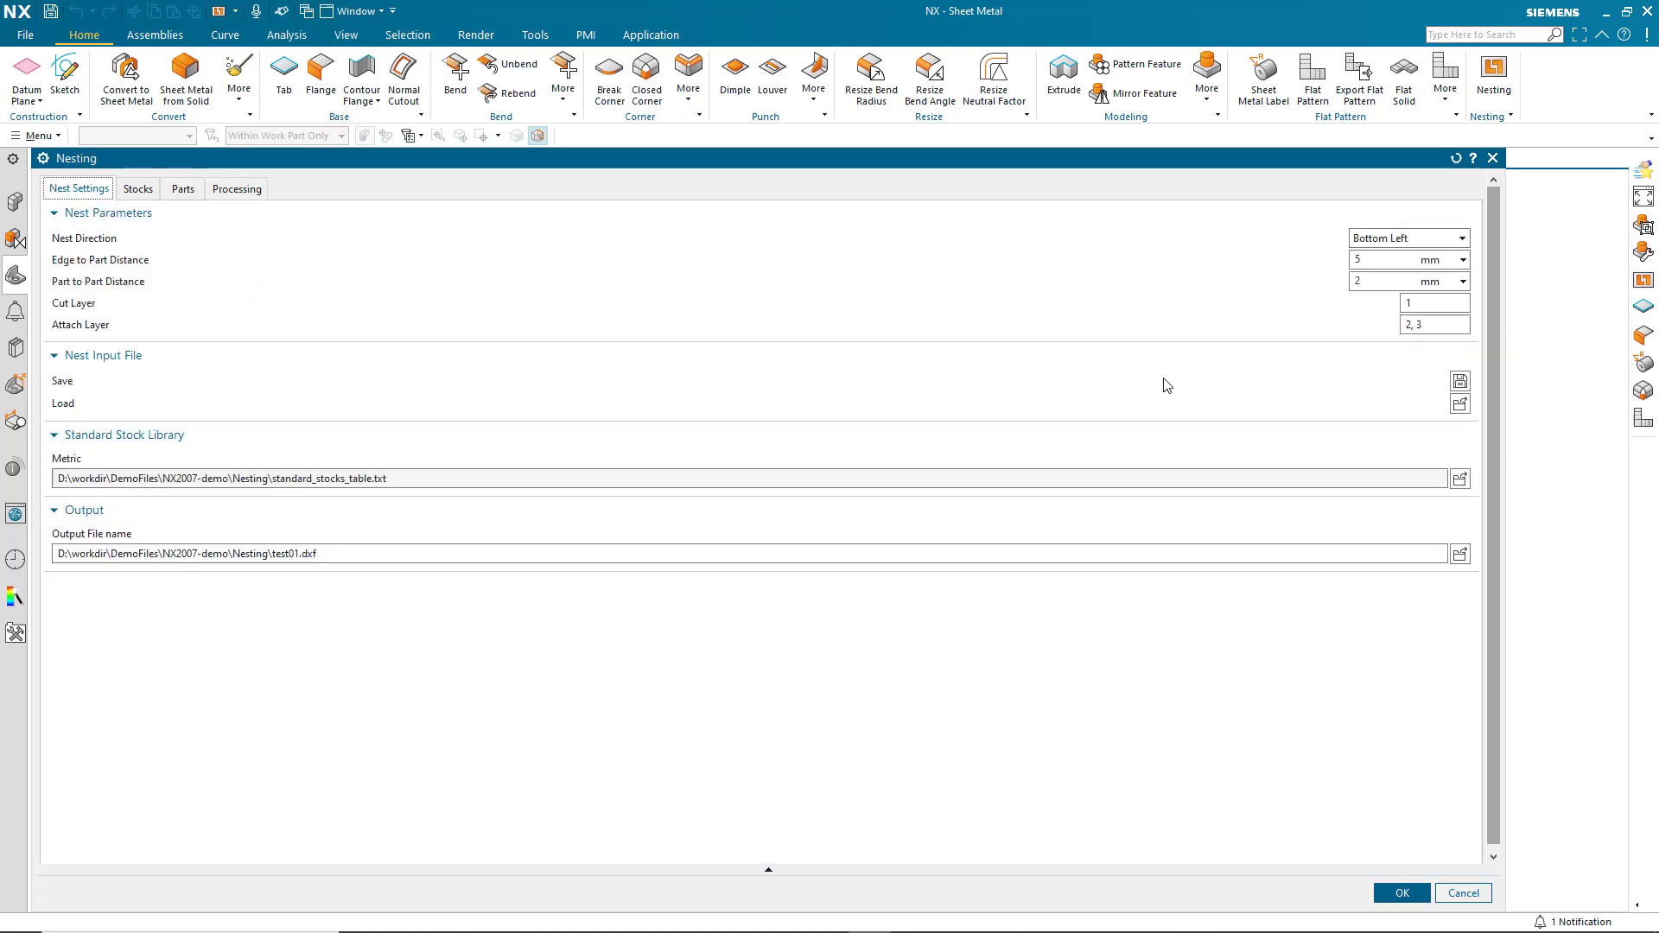
click(1459, 381)
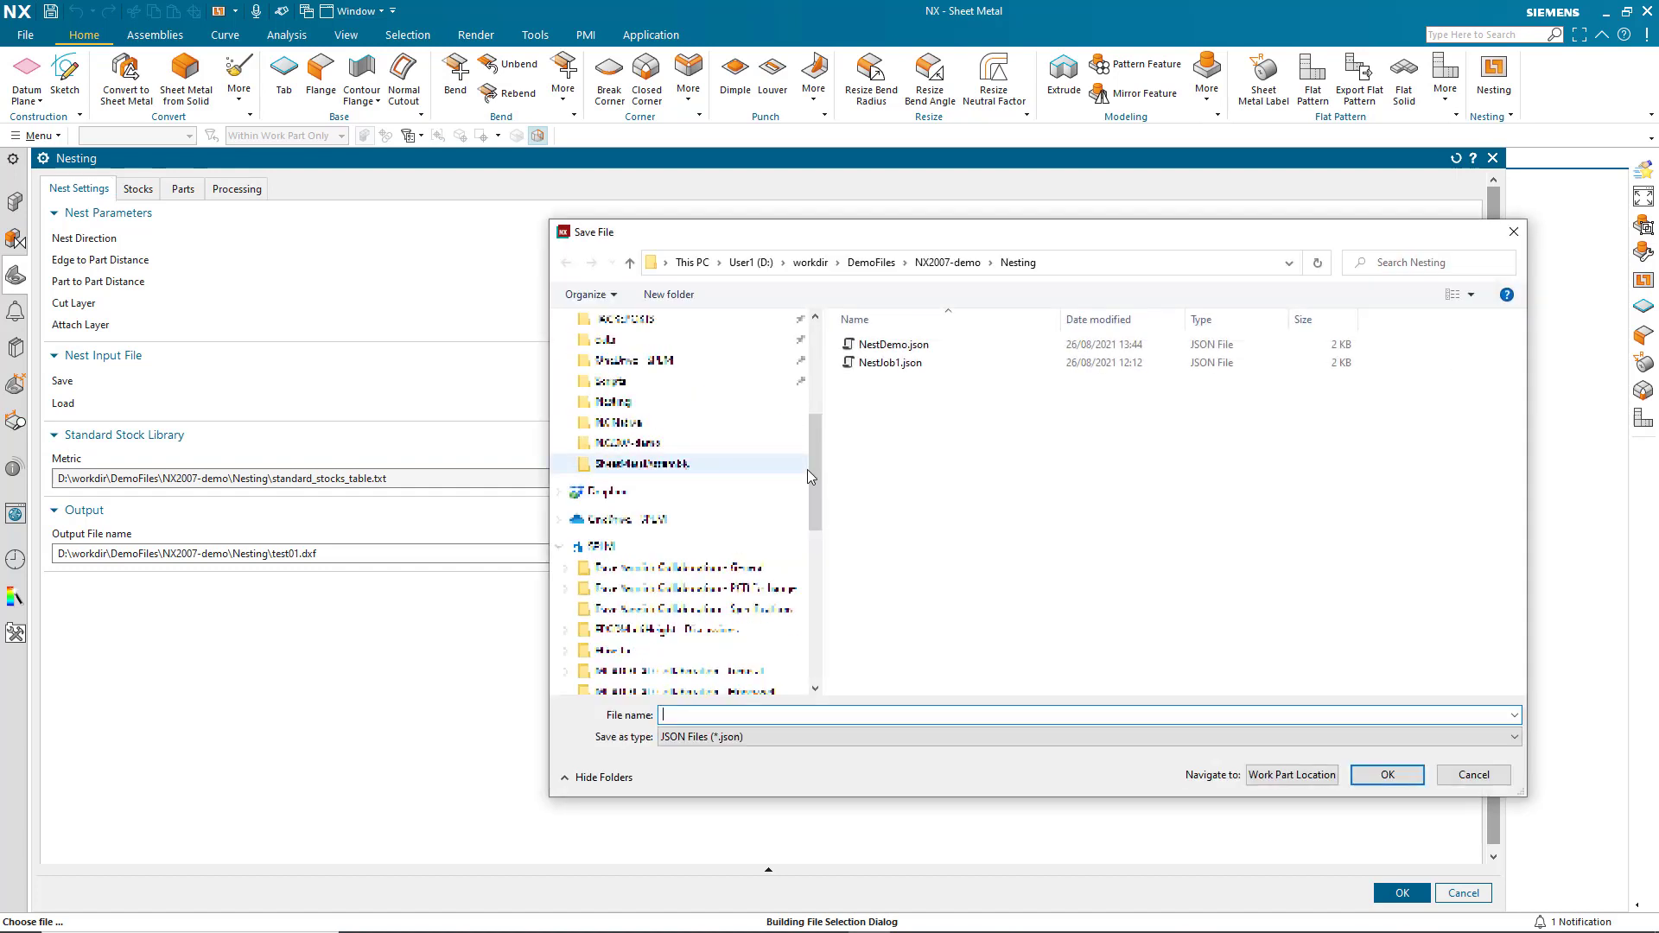
click(901, 344)
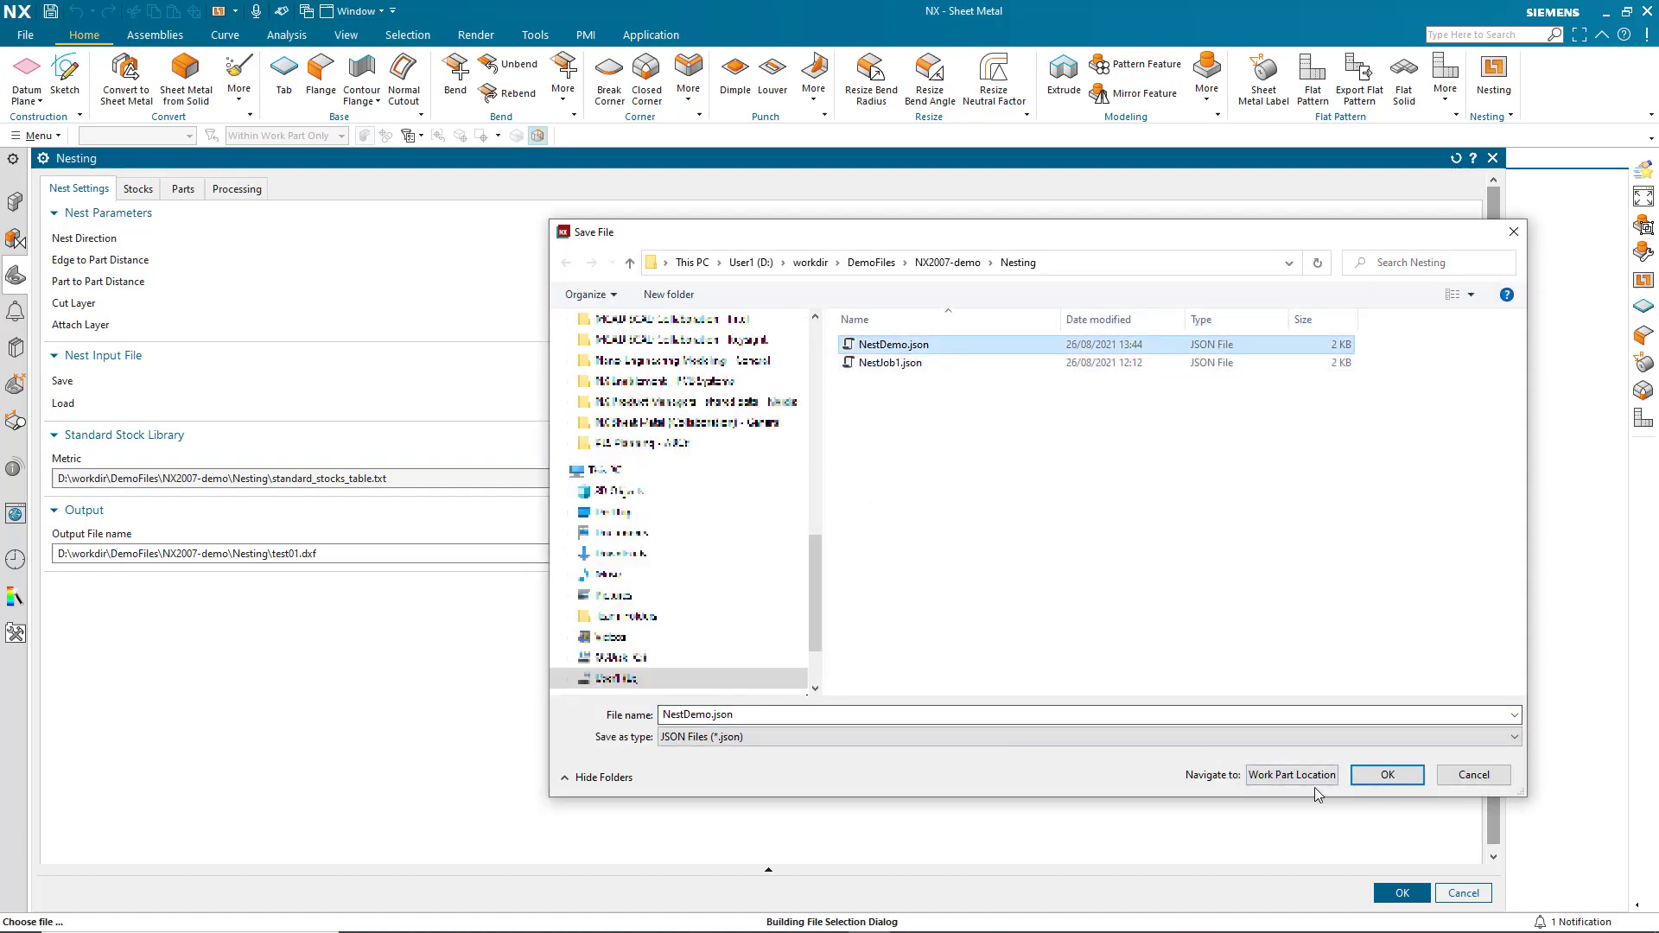
click(1381, 774)
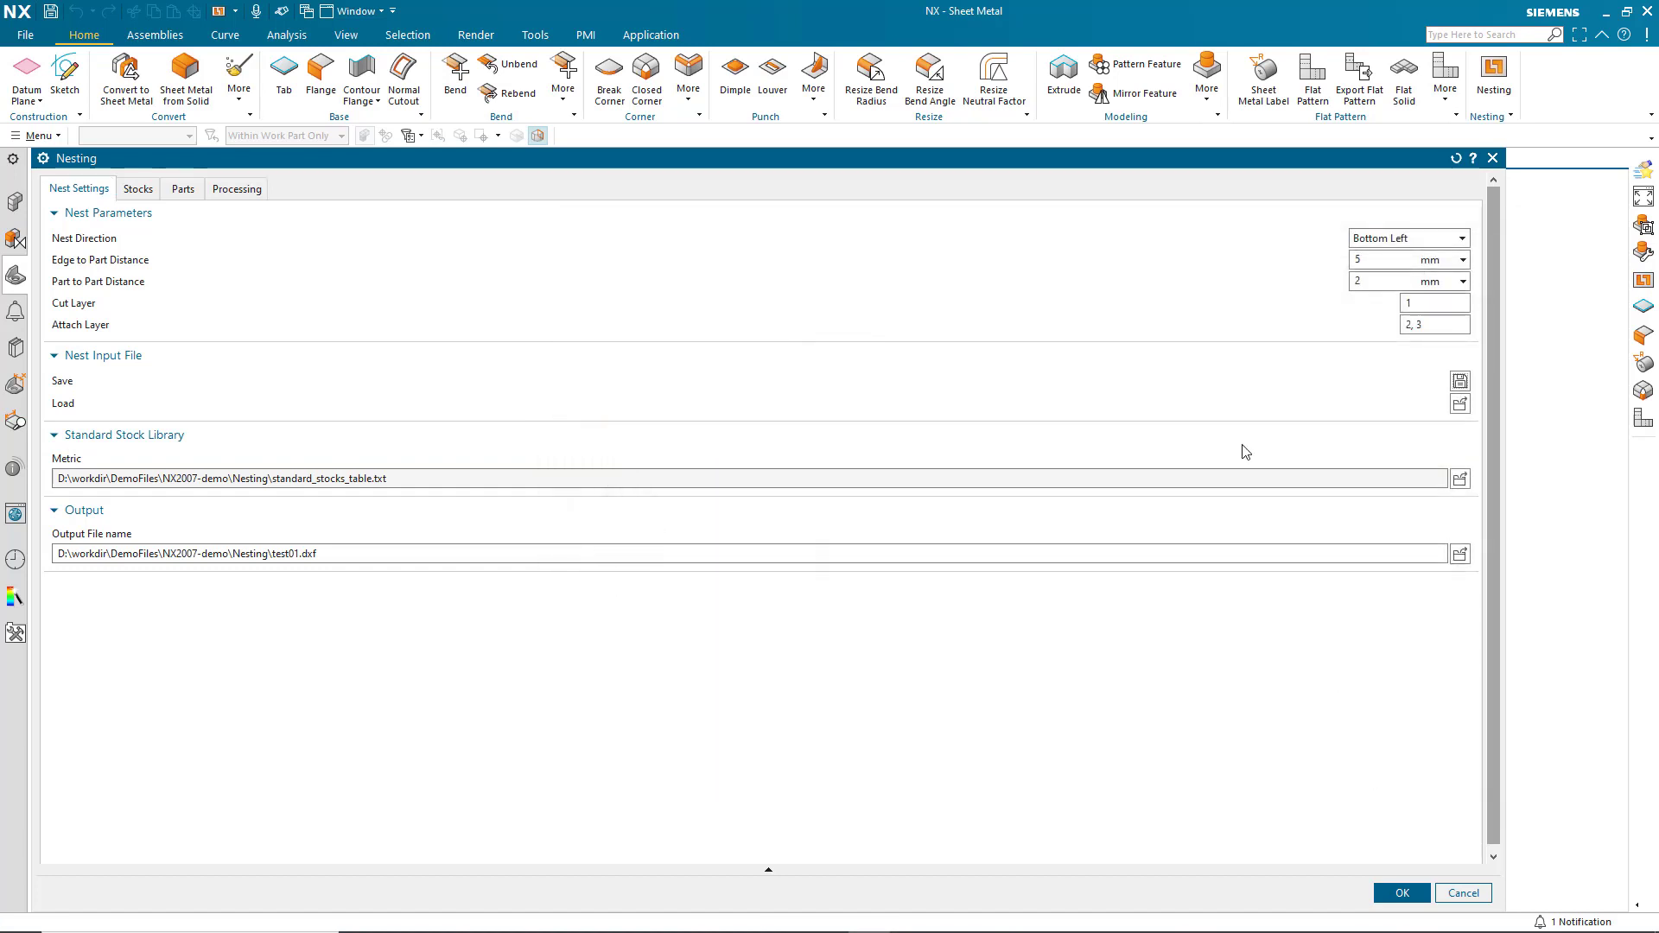
click(235, 188)
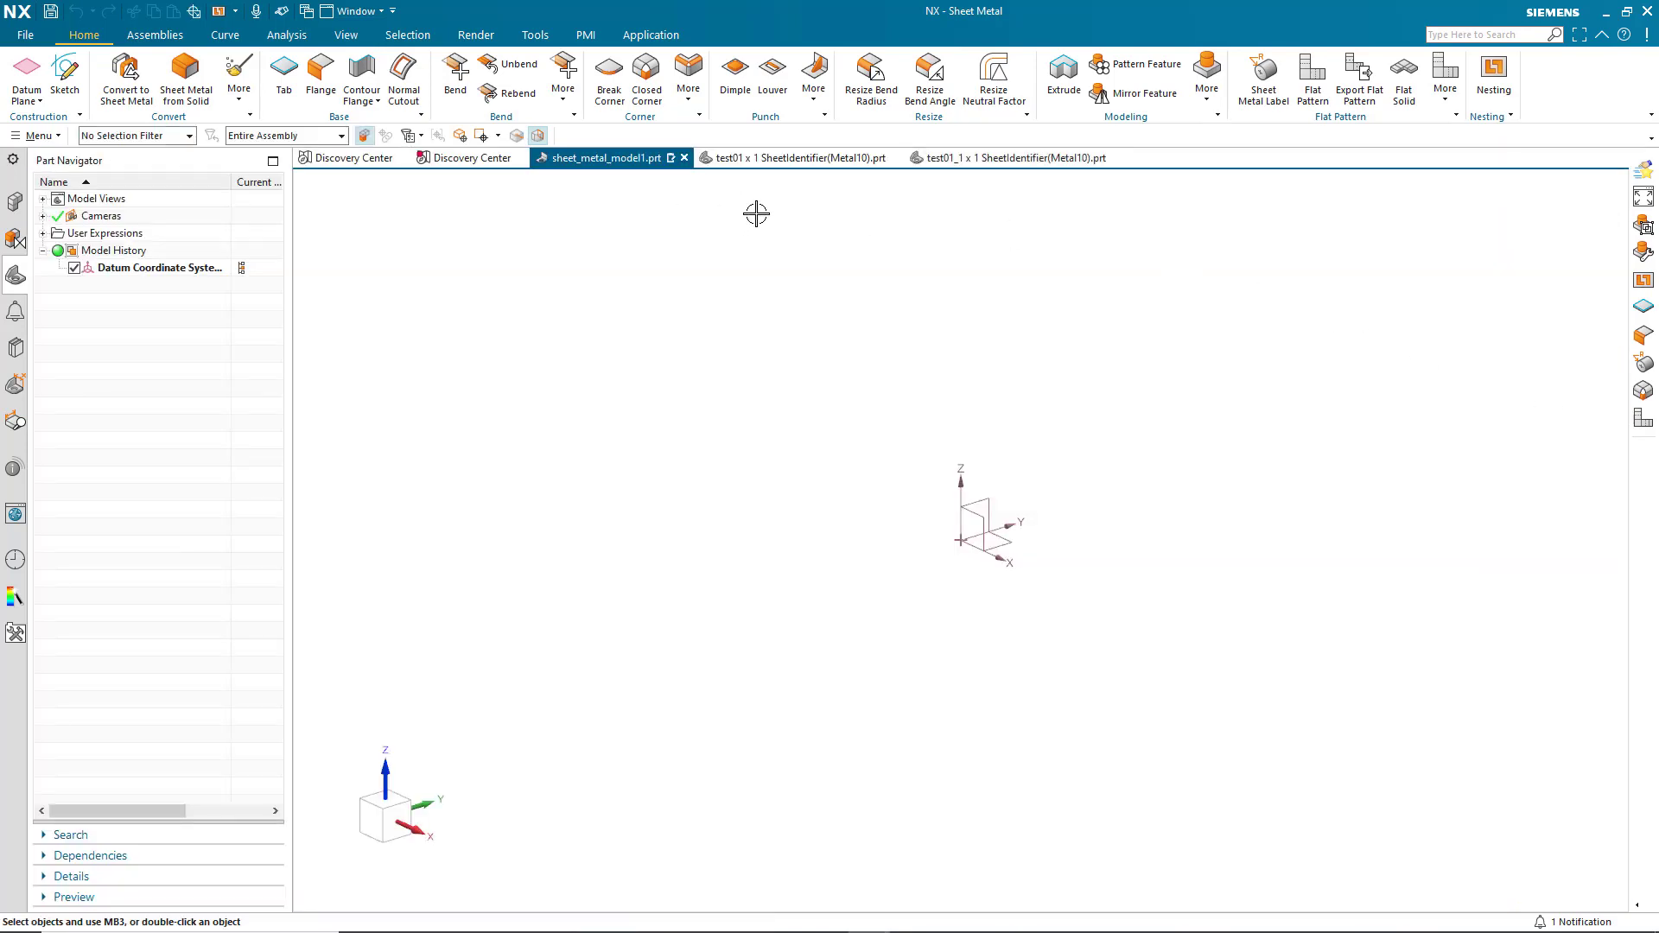
Compare the test01 and test01_1 nested sheet parts, ending on test01.
click(772, 164)
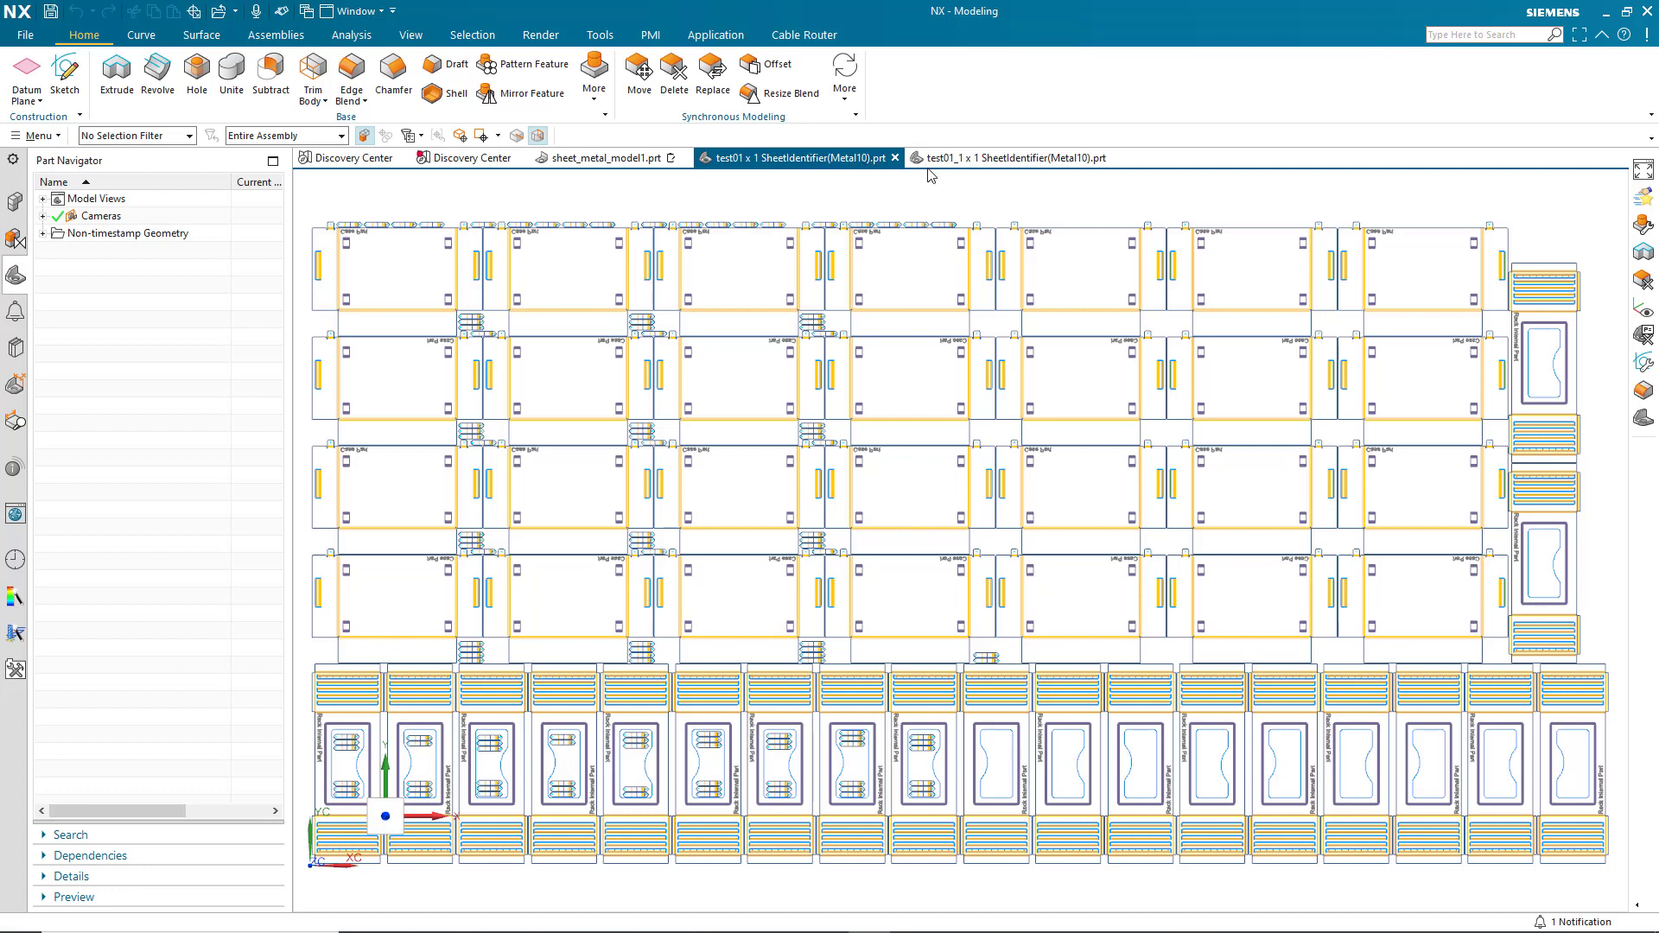
mouse_move(950, 165)
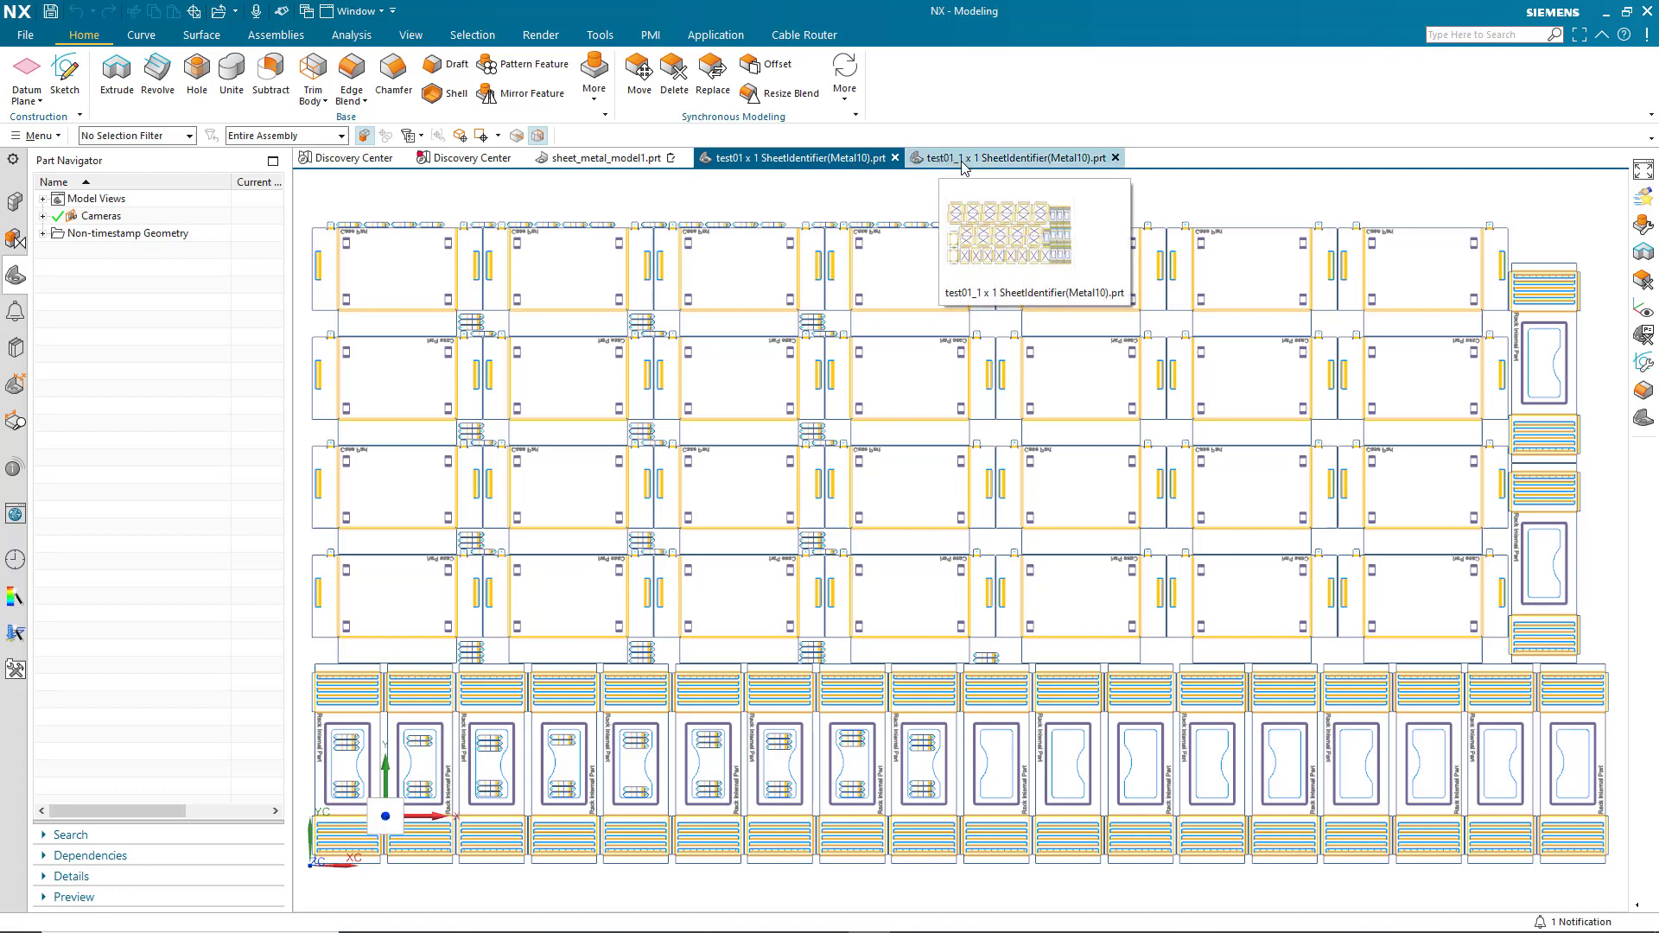
click(982, 164)
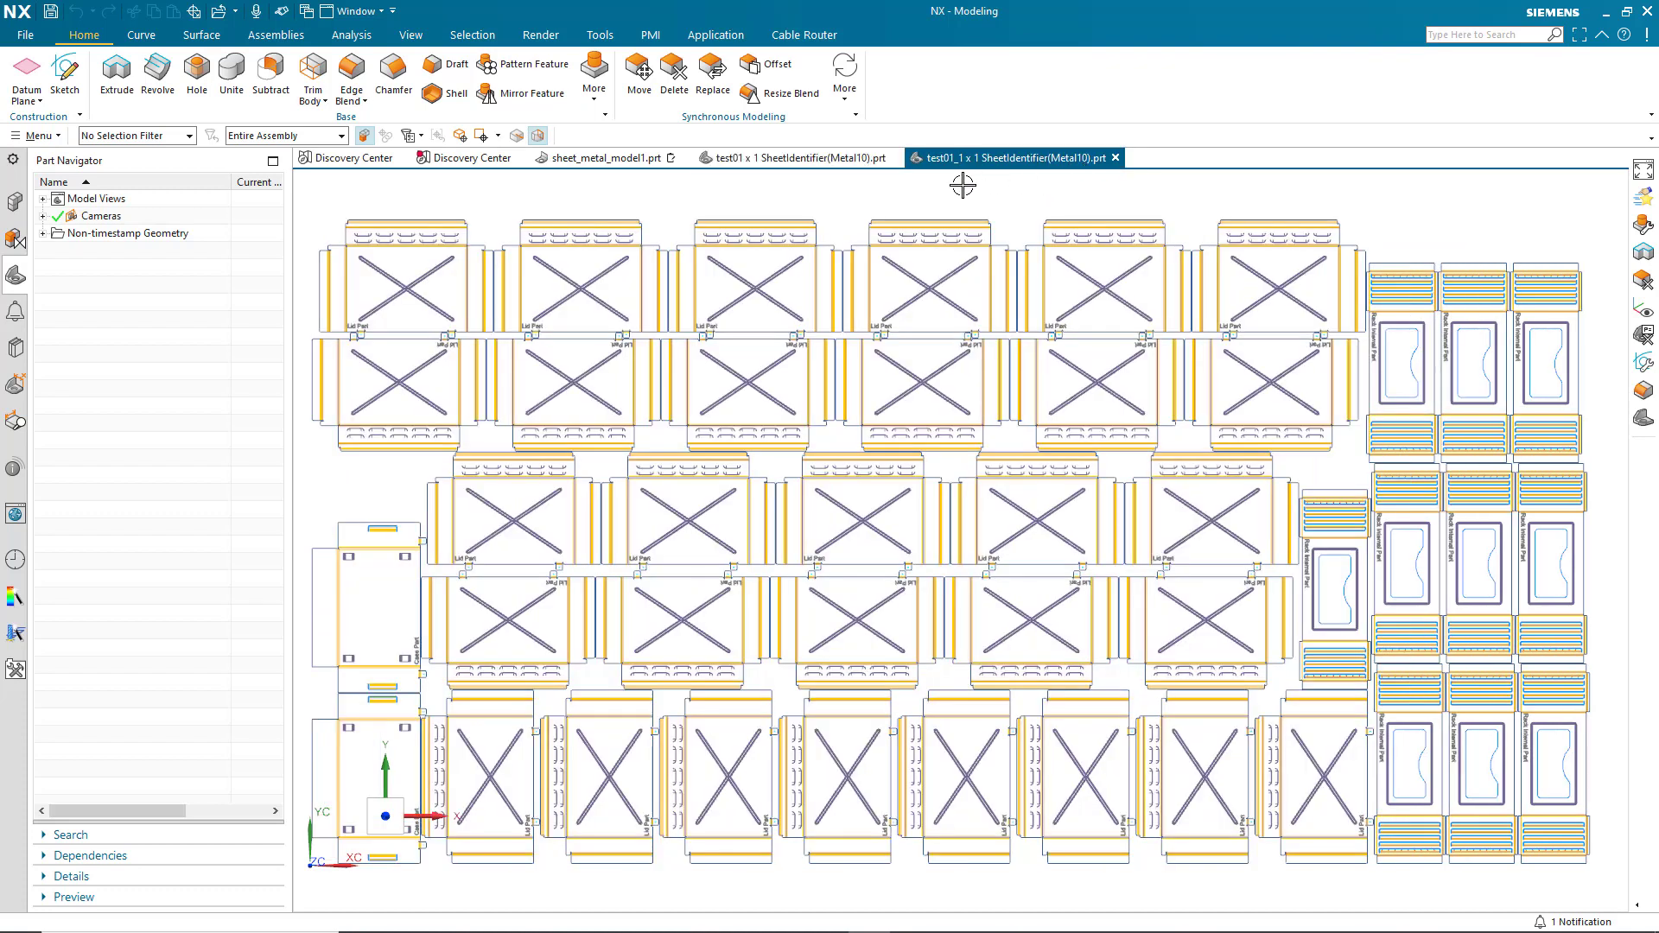
click(761, 164)
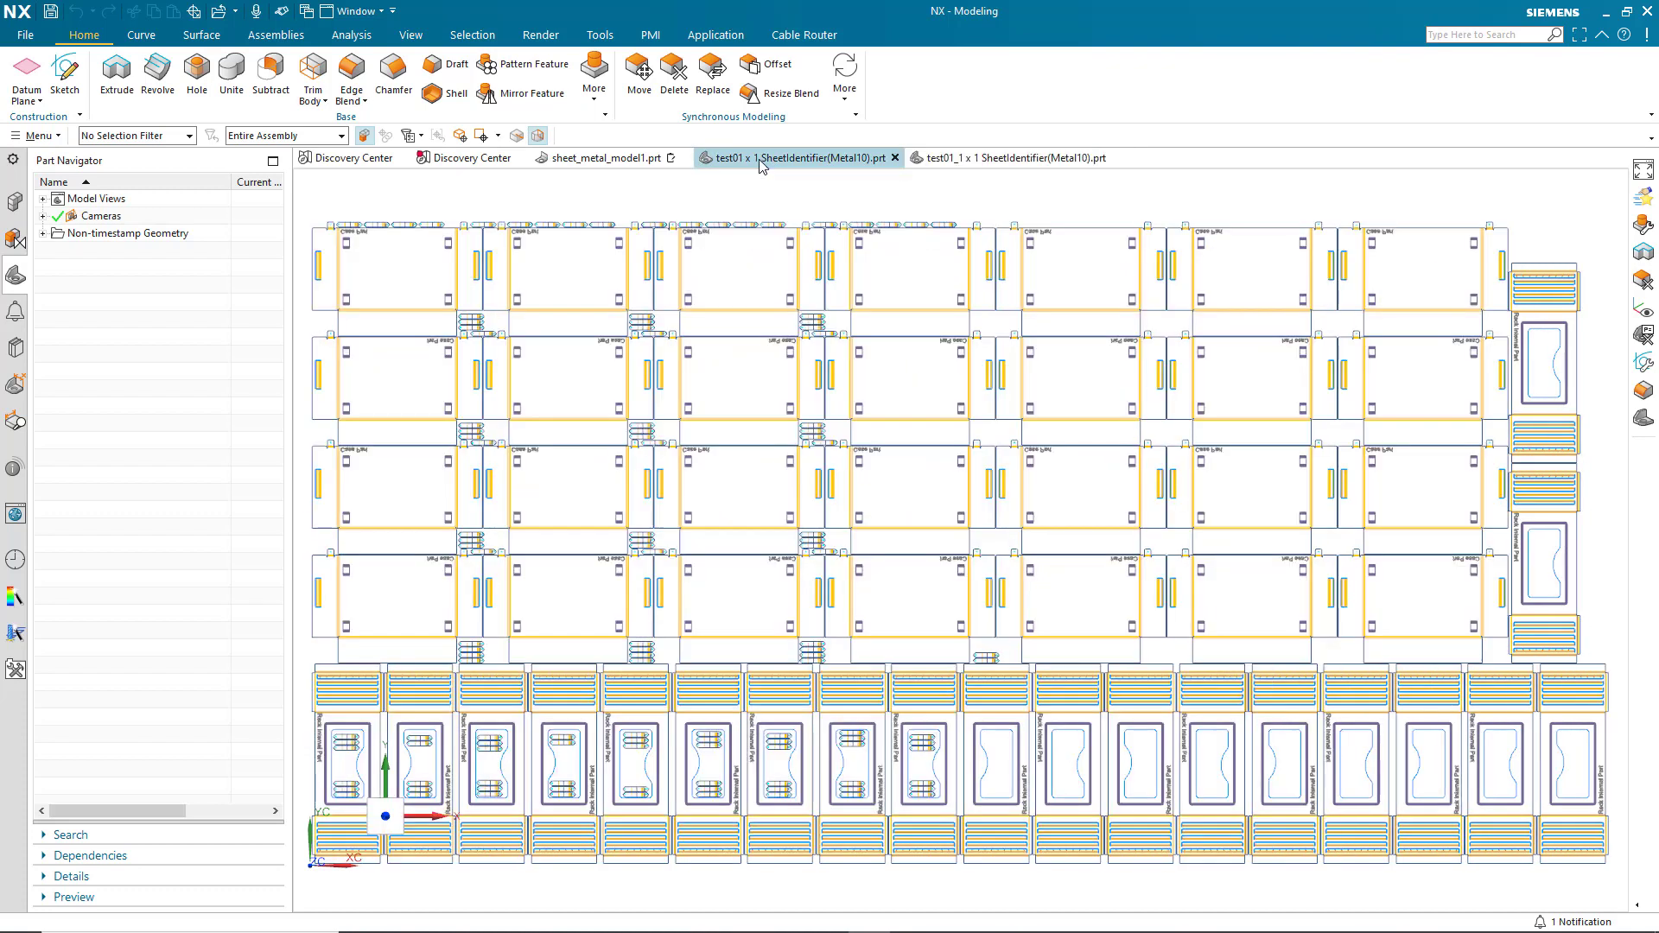
In Layer Settings, hide layers 6, 3, 2 and 1 of the test01 layout.
click(410, 35)
click(795, 62)
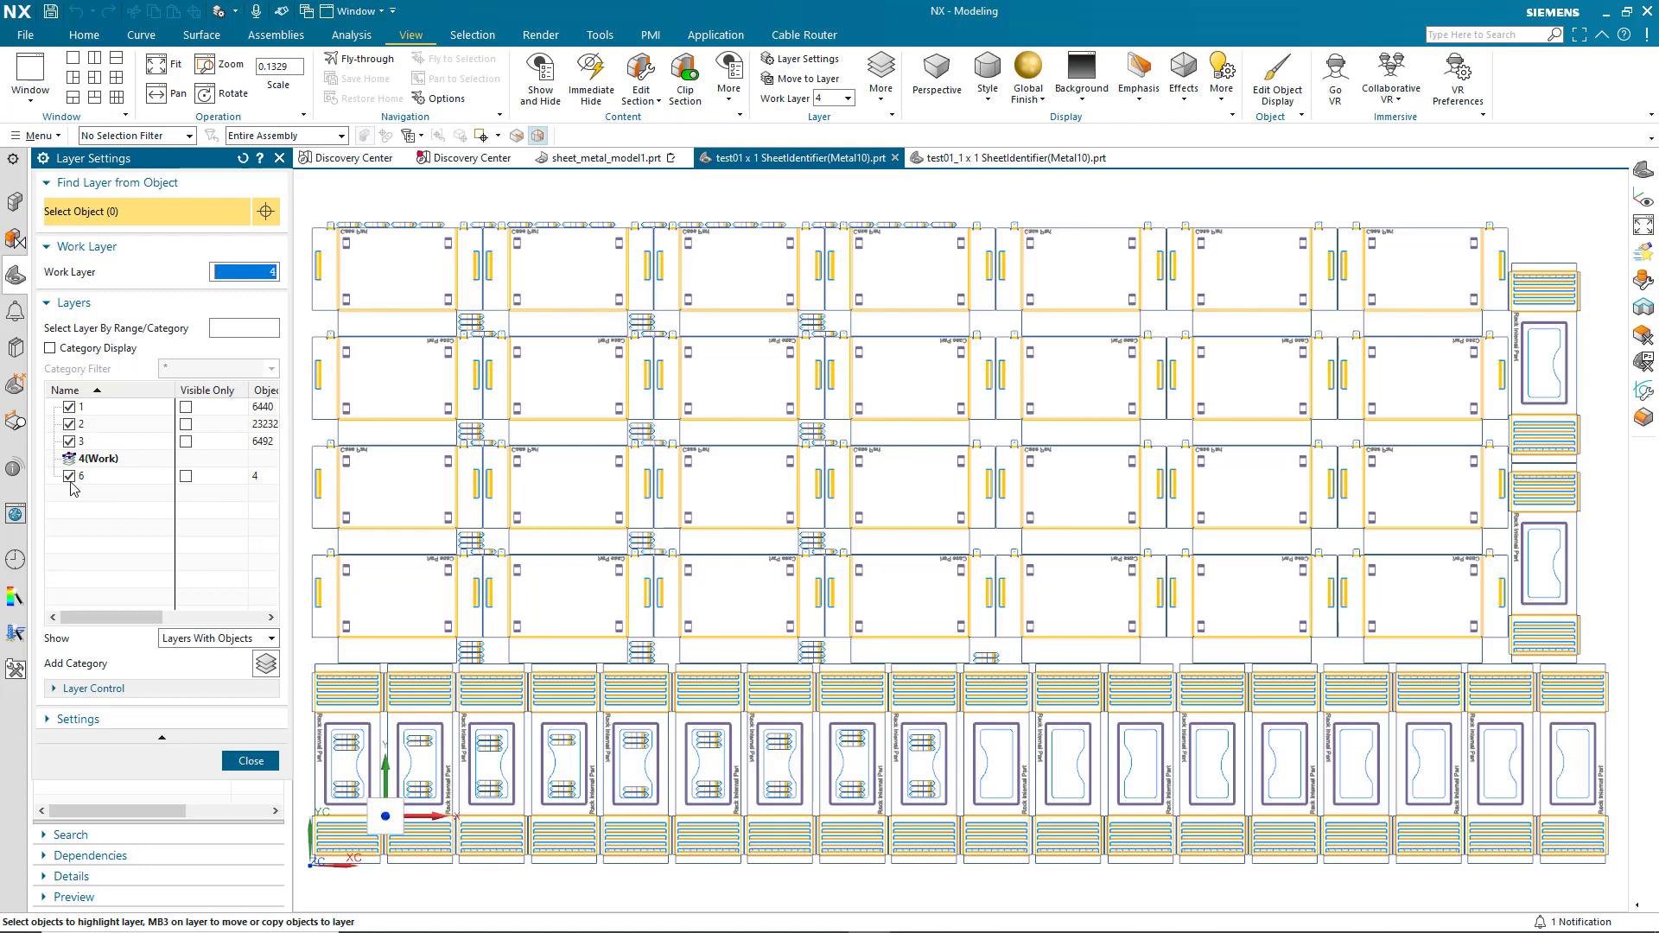
click(70, 476)
click(69, 441)
click(69, 425)
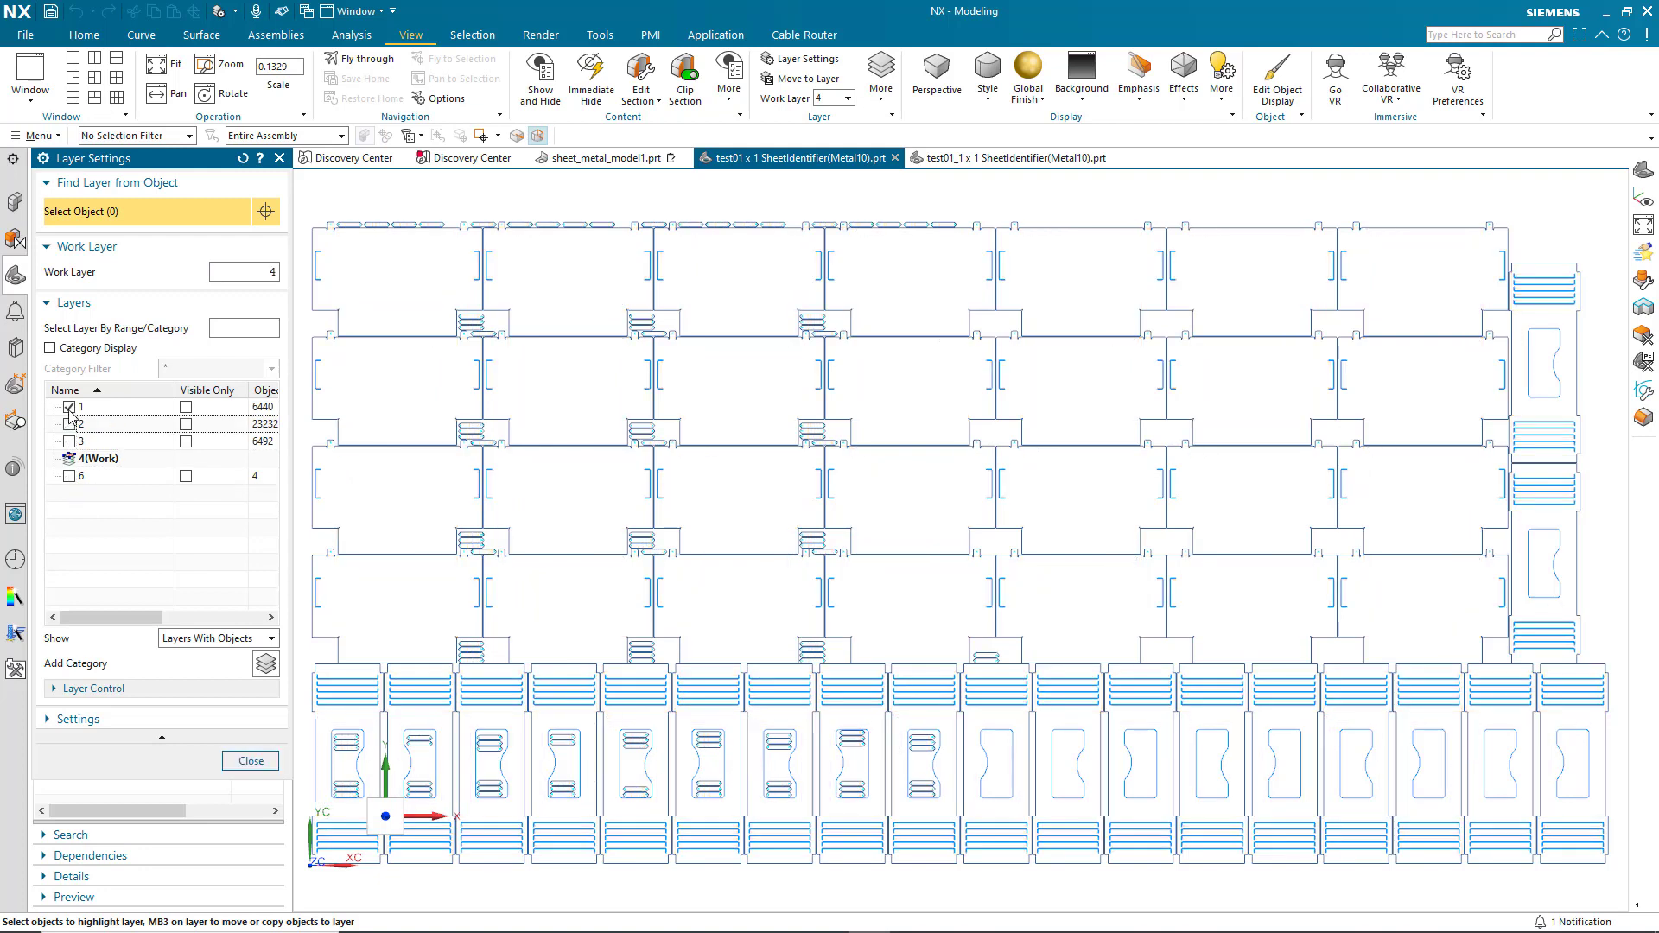
click(69, 407)
Inspect layers 1 and 2 individually, turn layers 1–3 back on, then show sheet_metal_model1.prt.
click(69, 410)
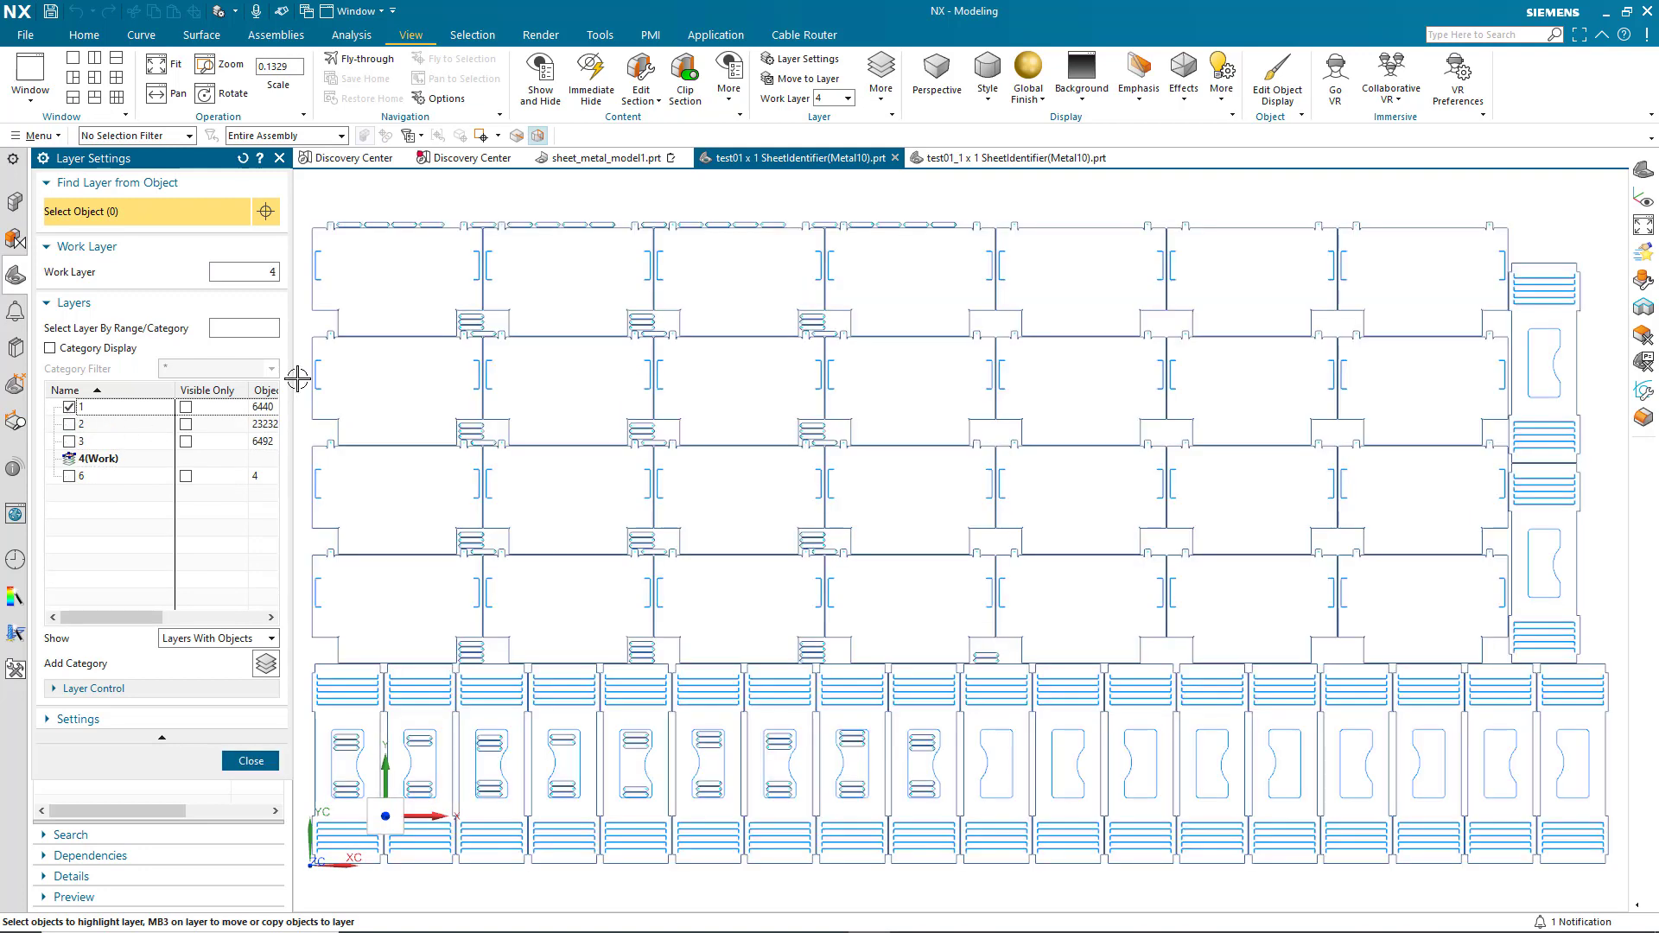
click(70, 408)
click(69, 424)
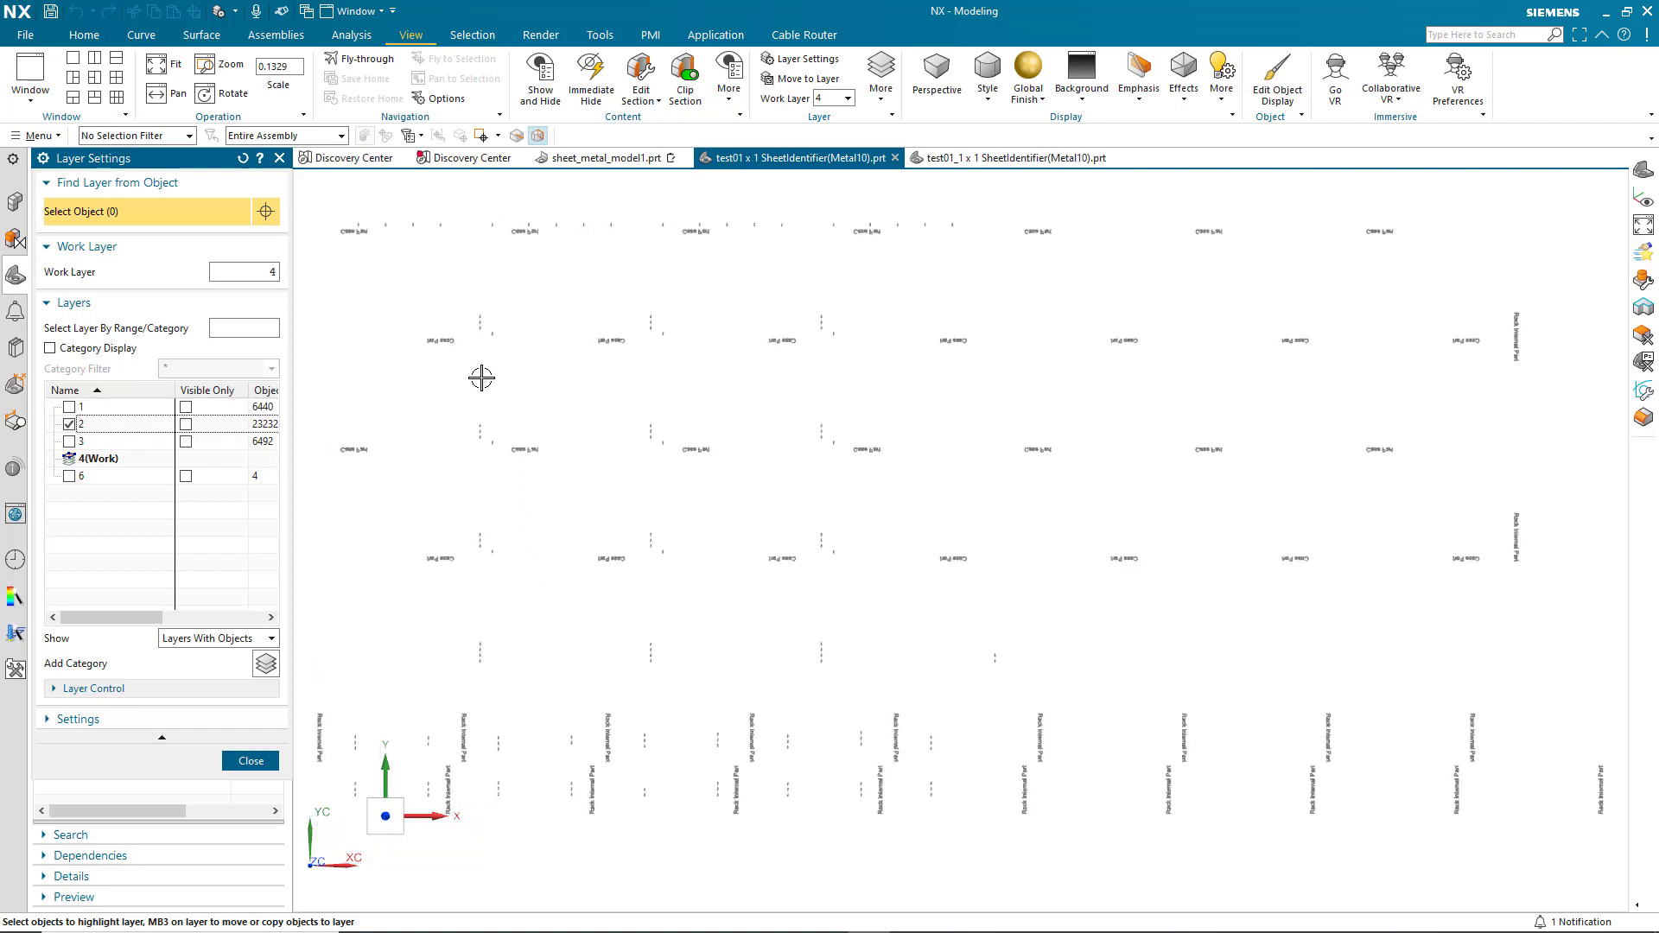
click(69, 442)
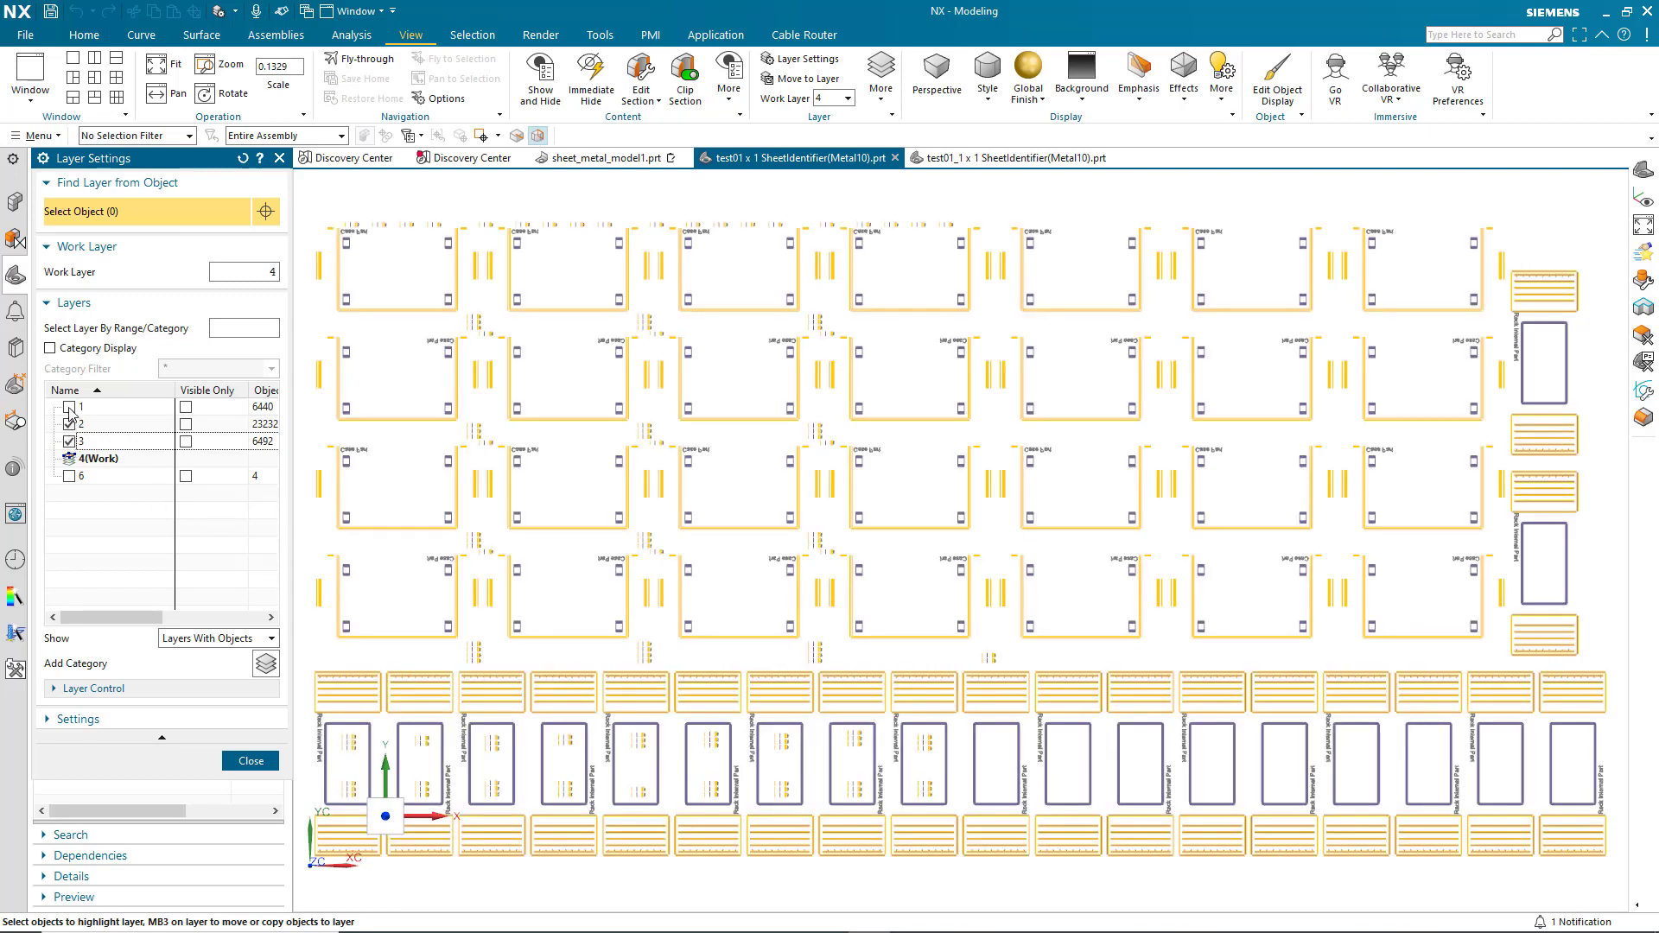
click(69, 408)
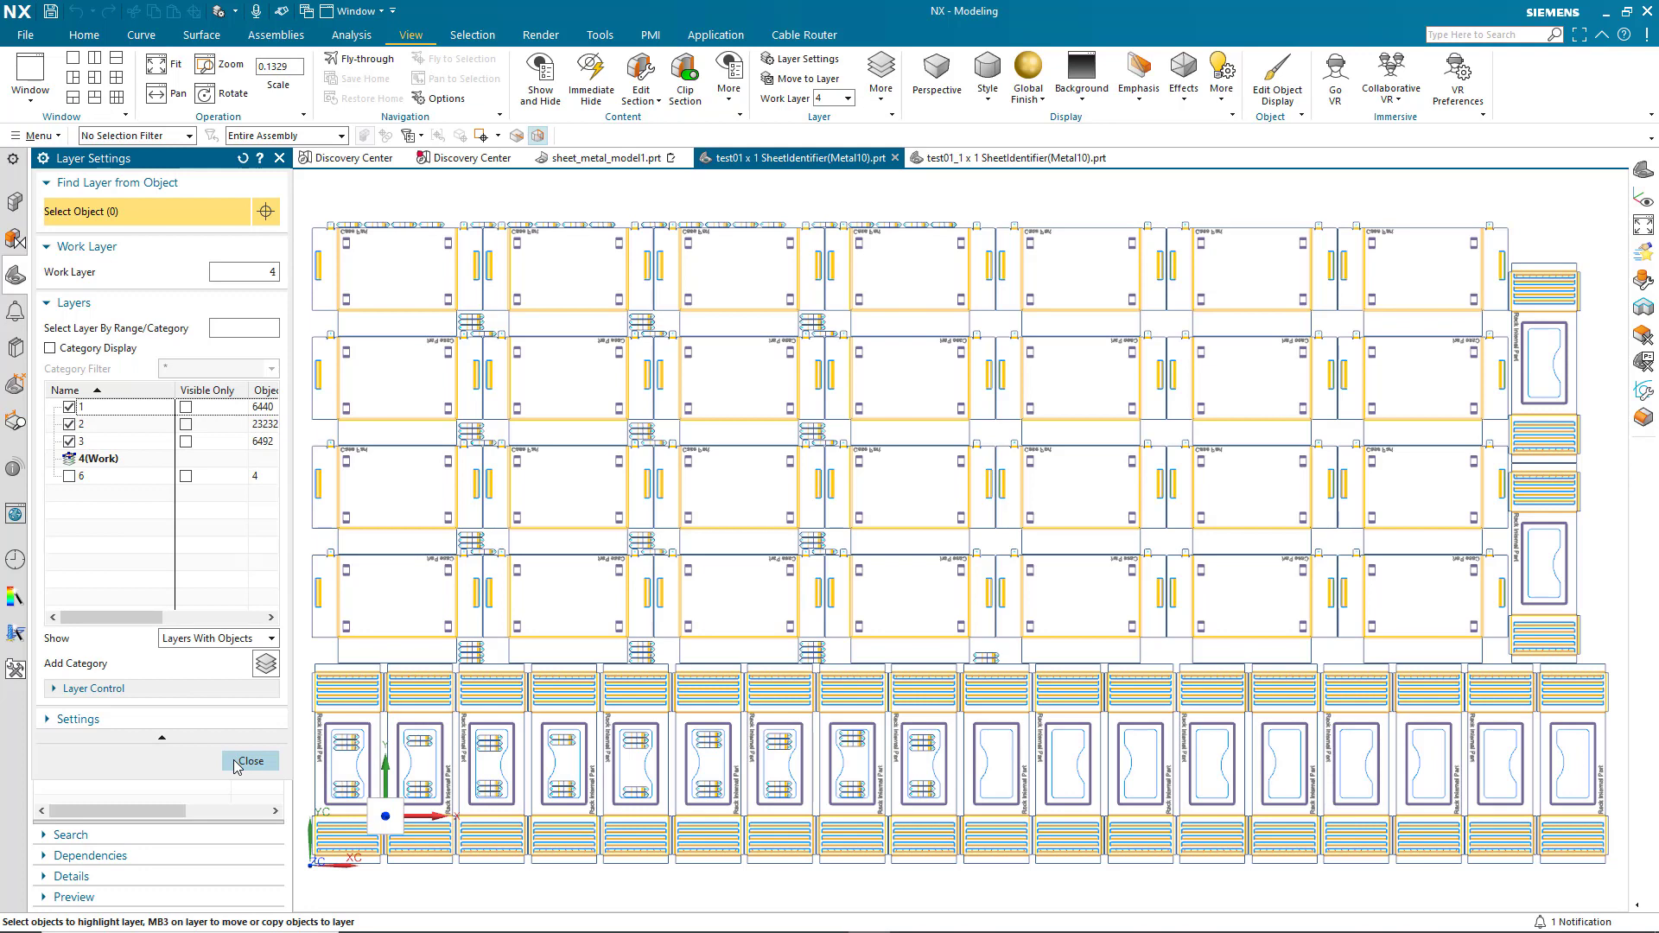
click(240, 762)
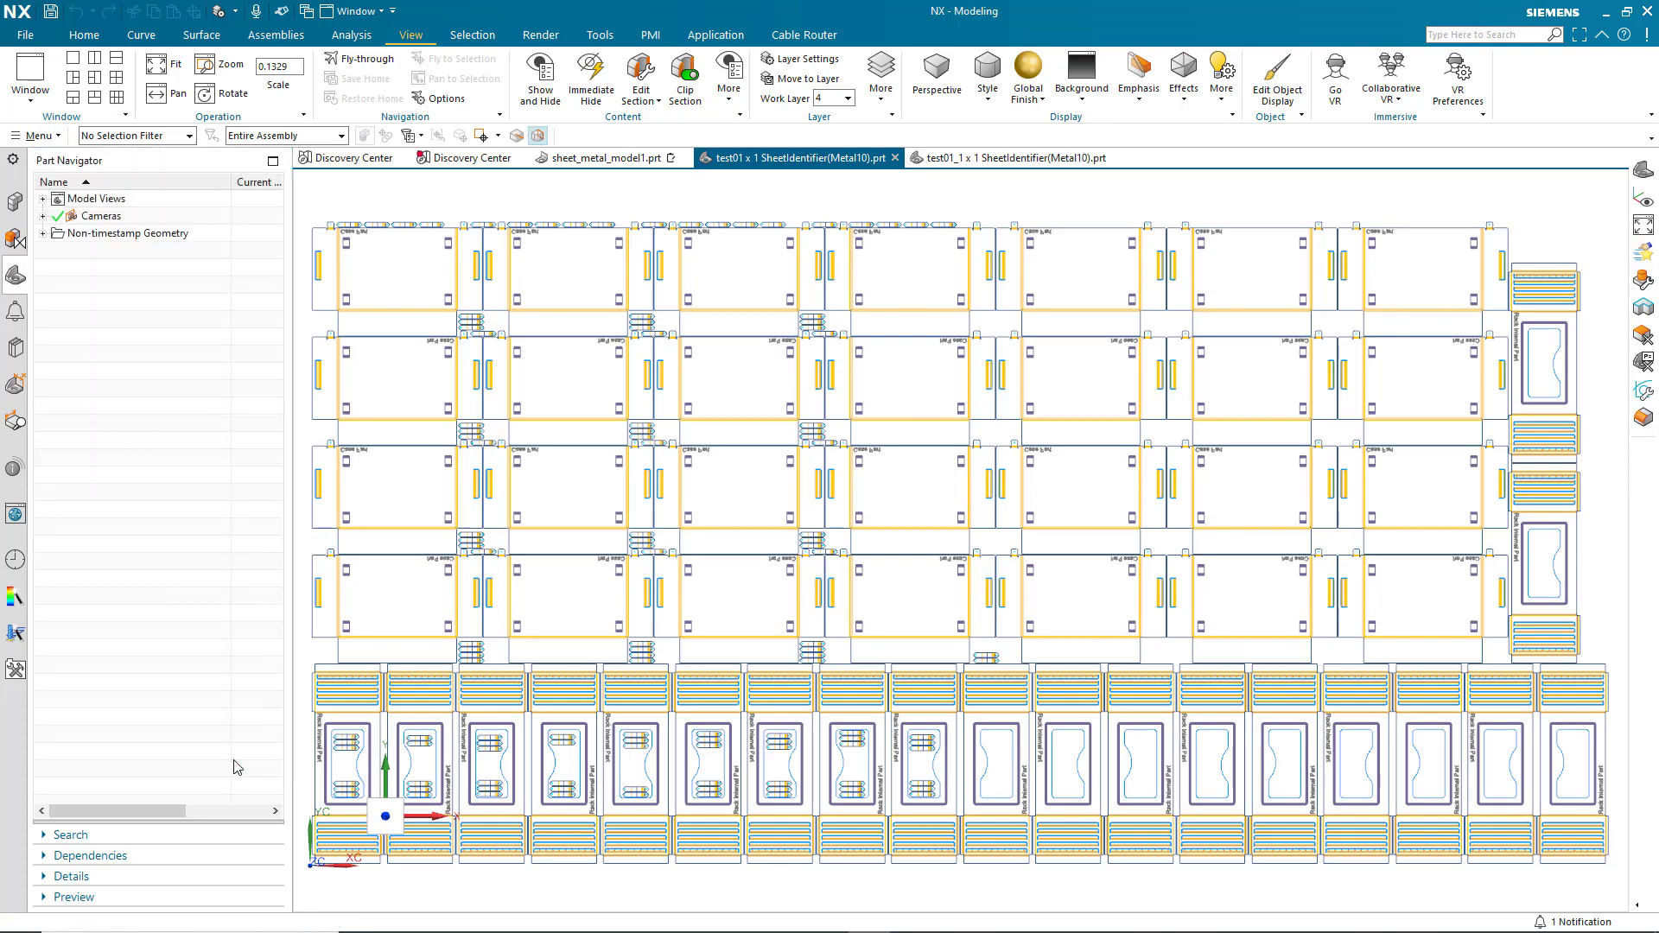
click(590, 164)
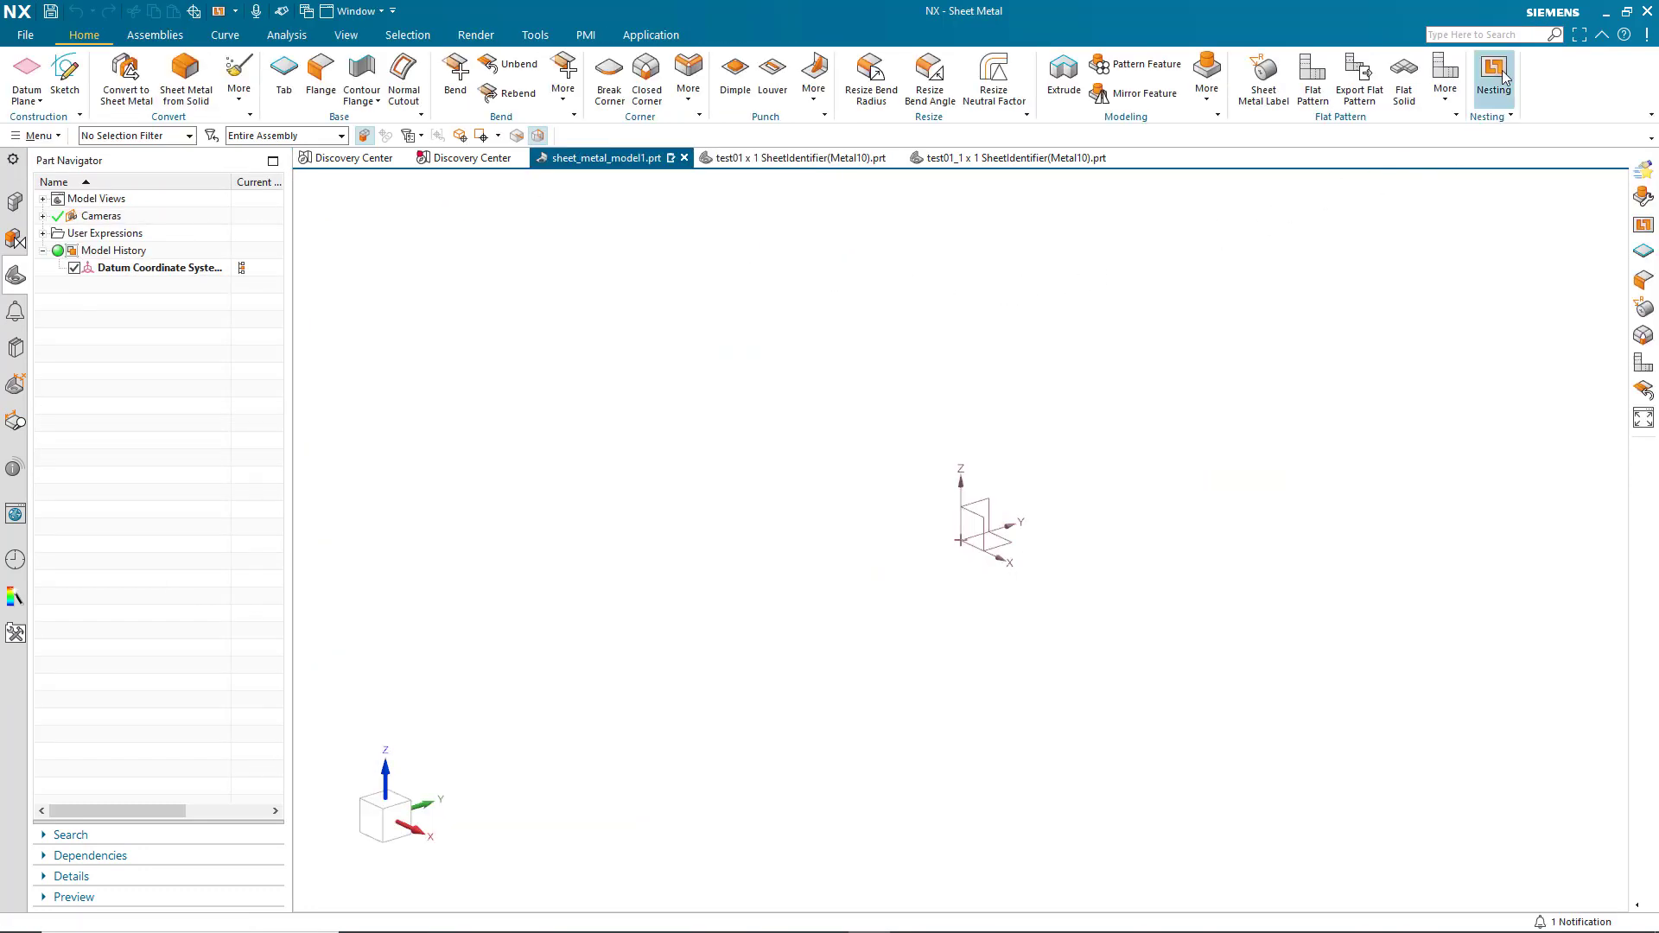
Open a new Nesting dialog and look through its Stocks, Parts and Processing pages.
click(1505, 77)
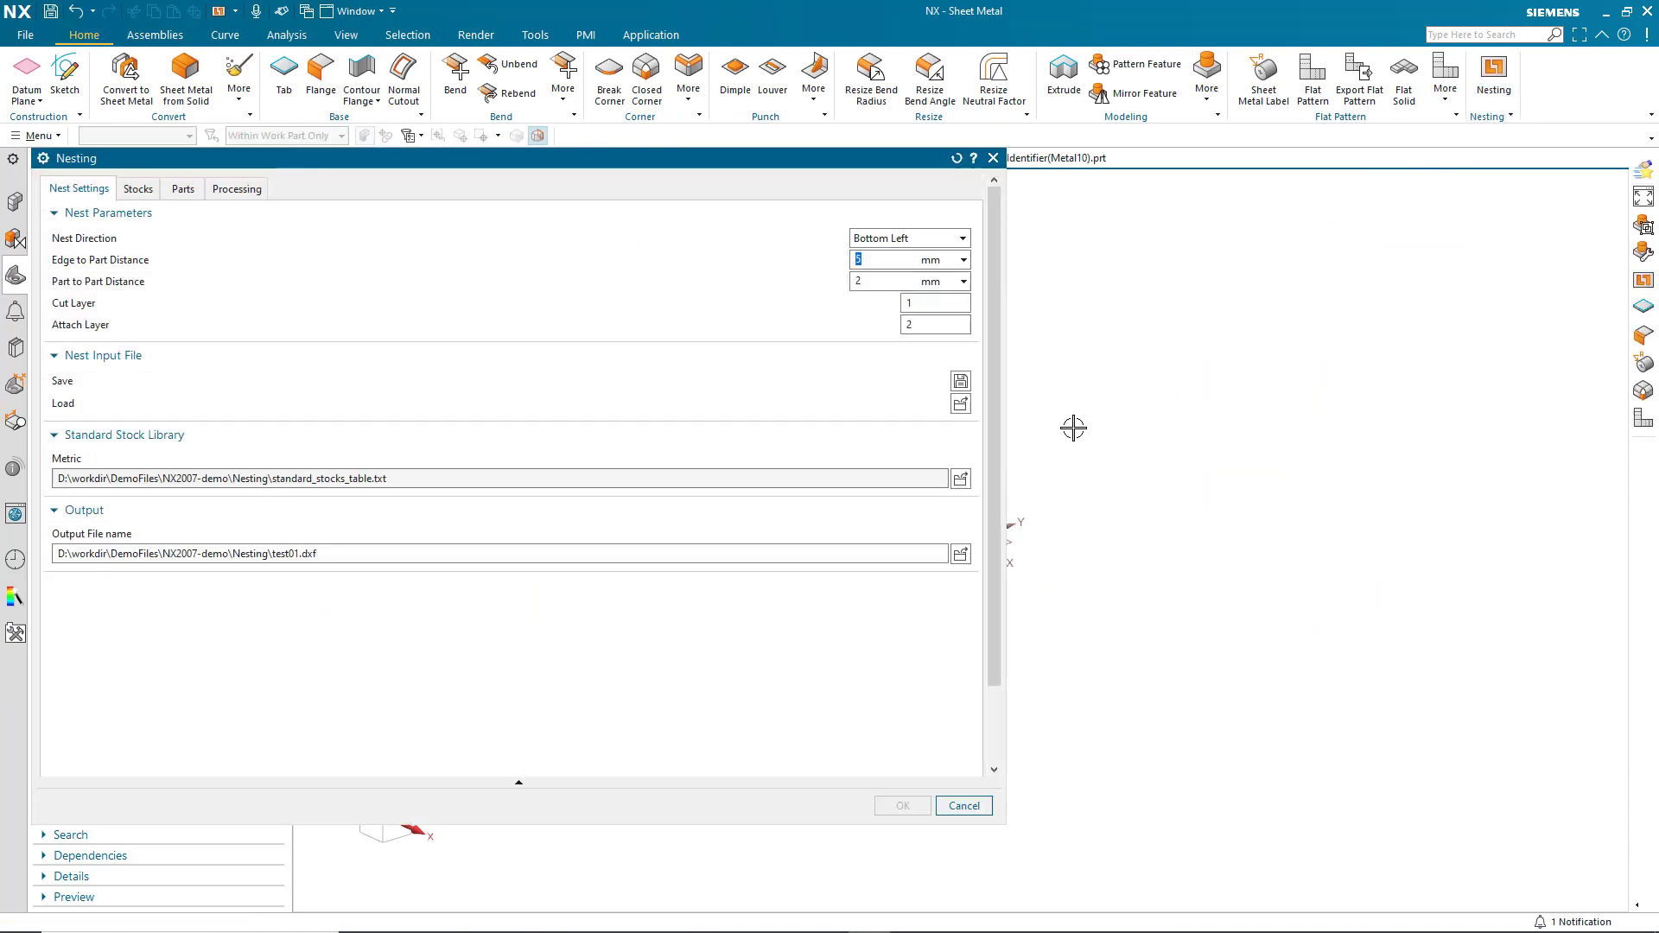
click(135, 192)
click(183, 189)
click(237, 188)
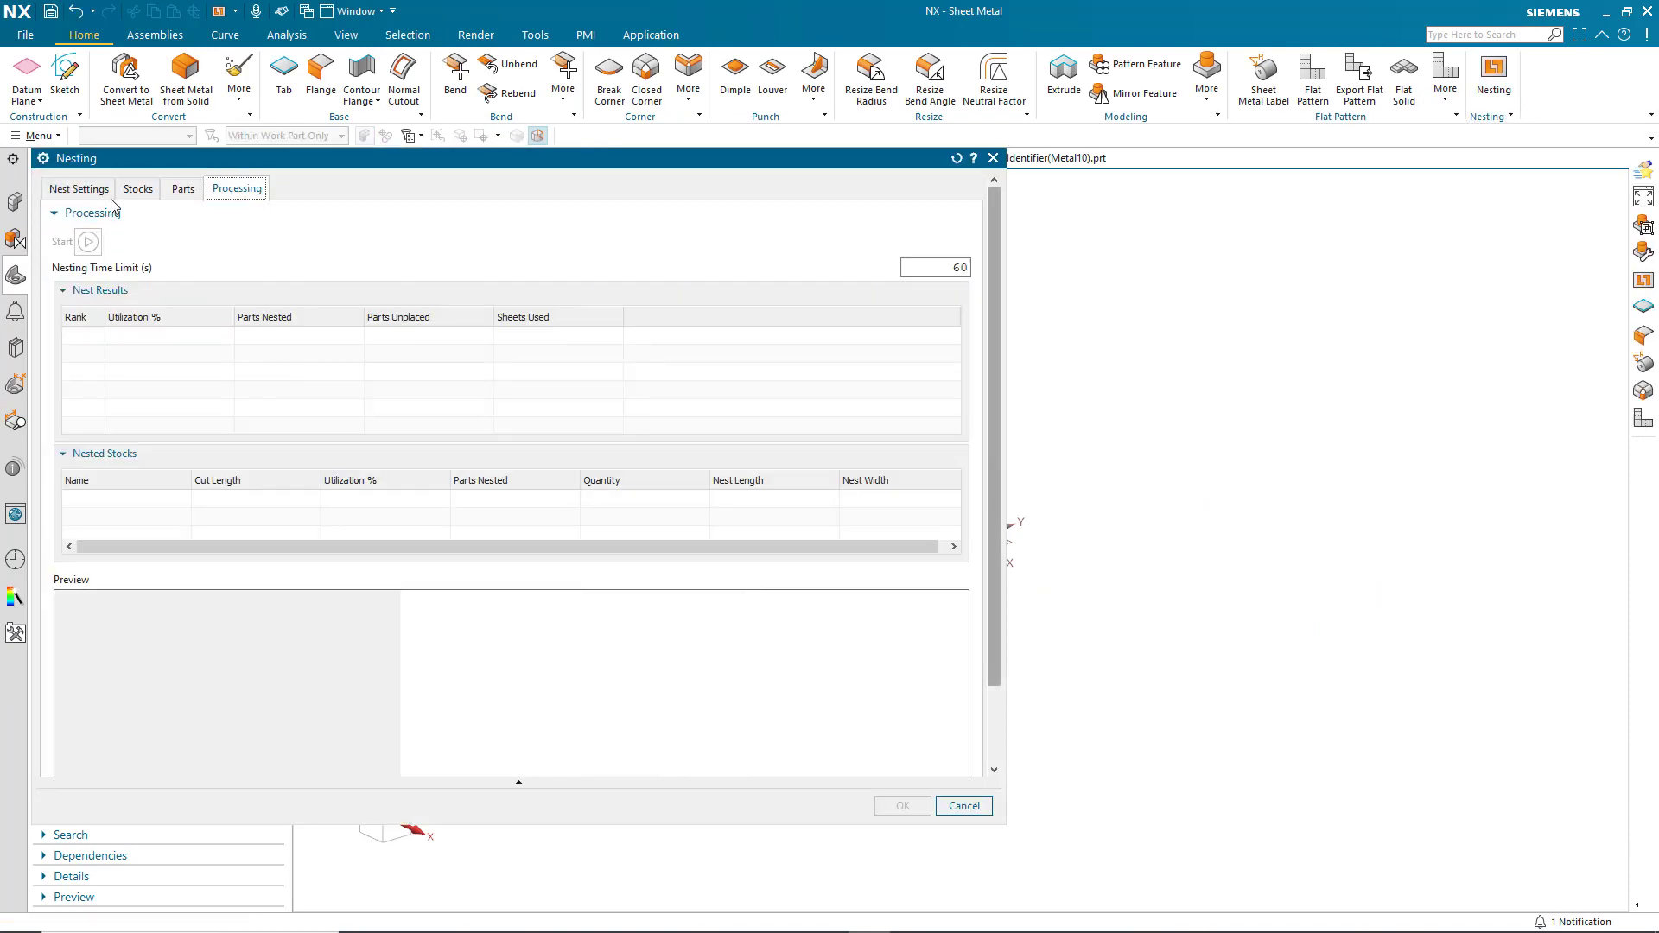
click(86, 192)
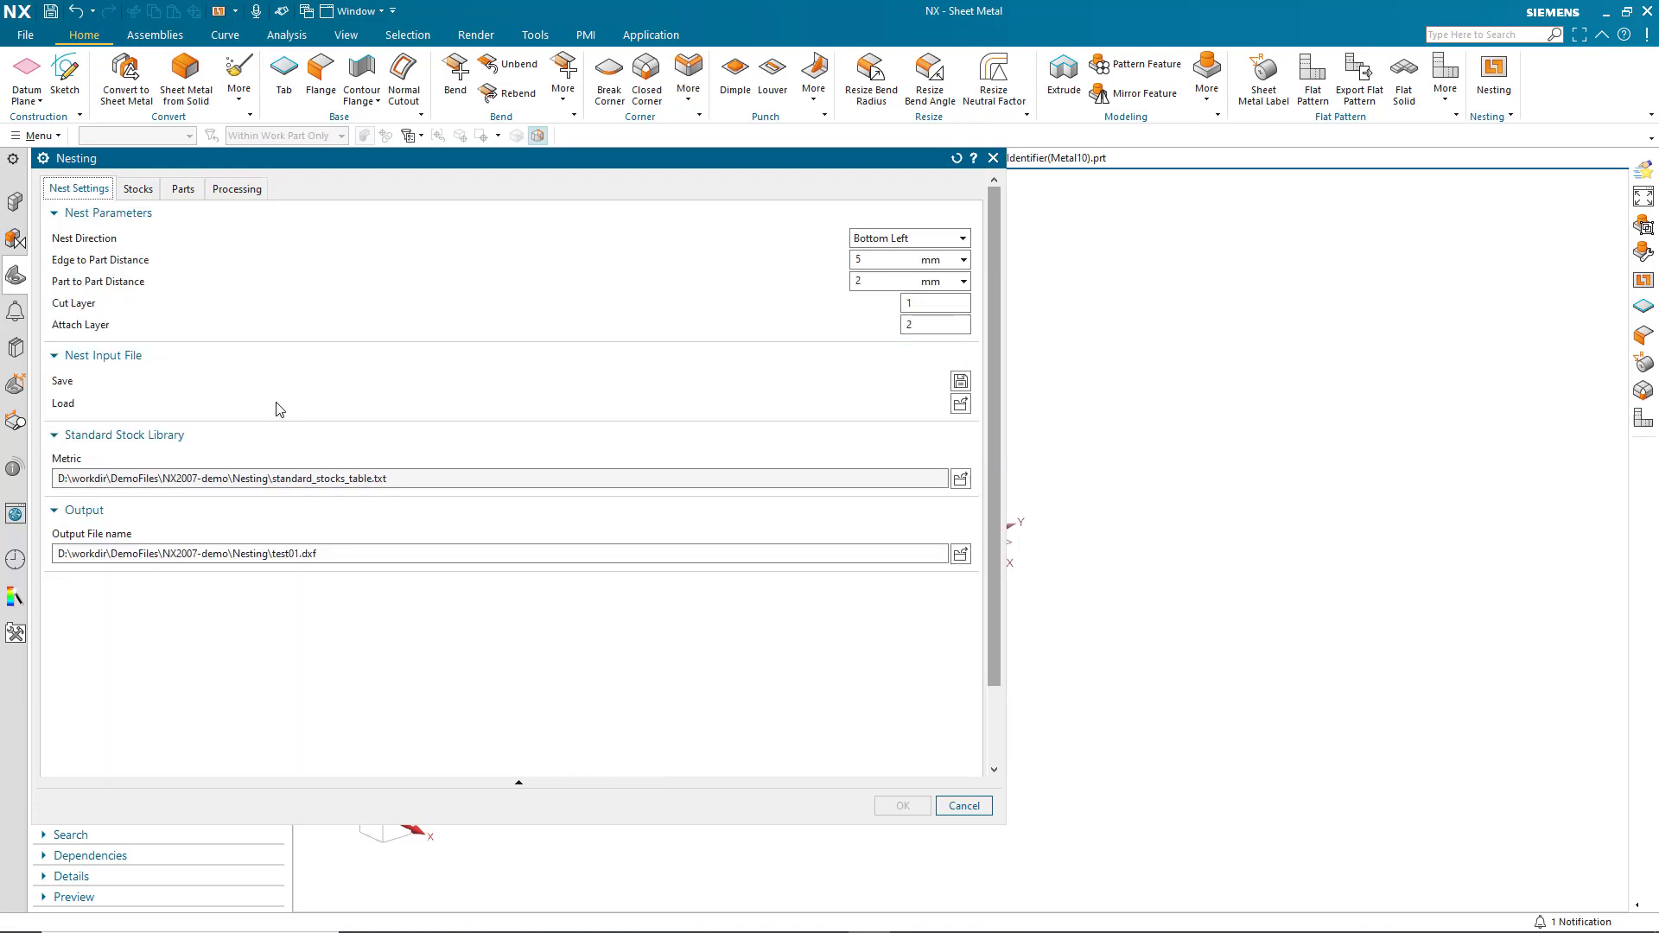
Load NestDemo.json and verify the restored stocks at quantity 3, parts and 10 s limit.
click(960, 403)
click(881, 346)
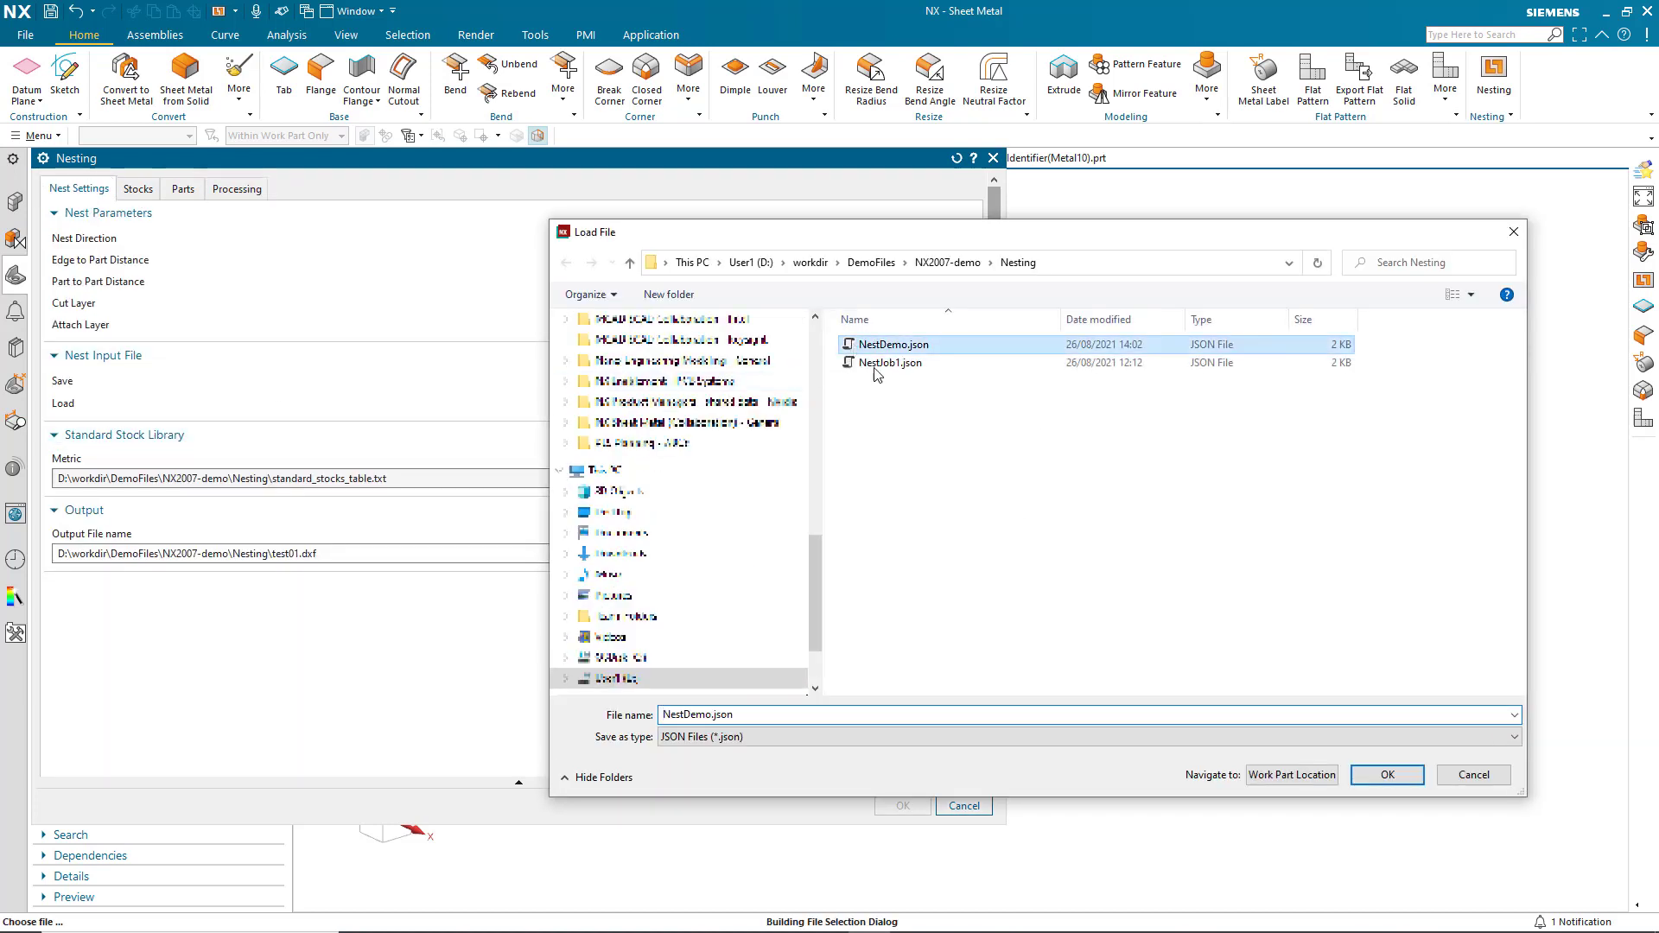
click(1382, 774)
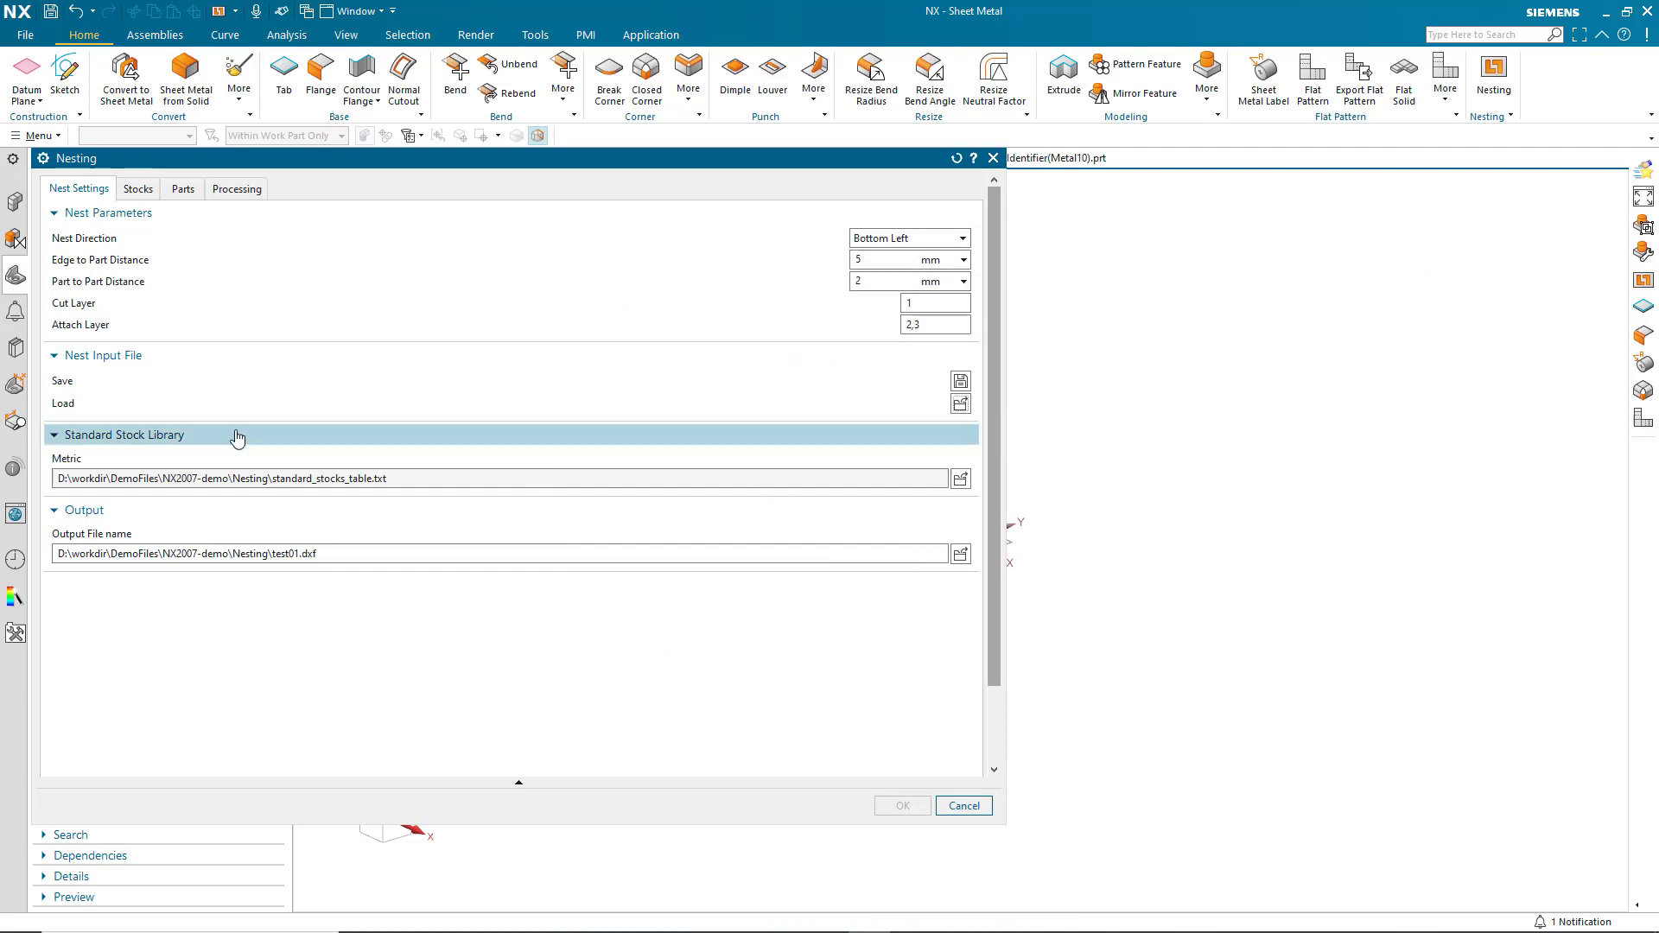
click(138, 188)
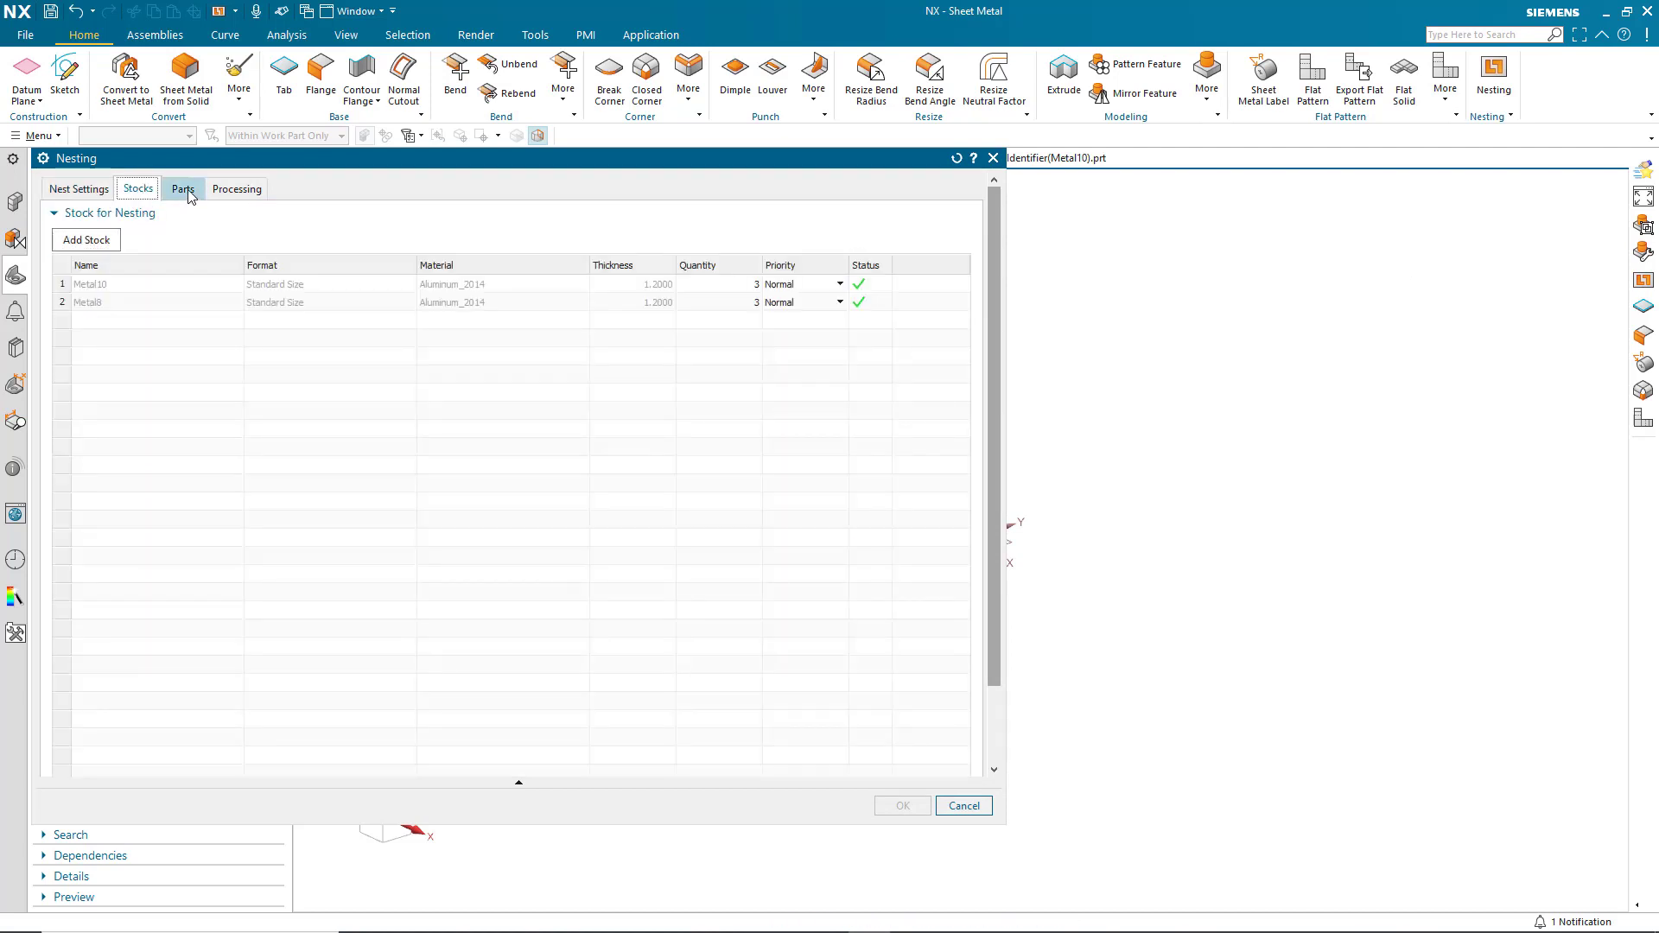
click(183, 189)
click(235, 190)
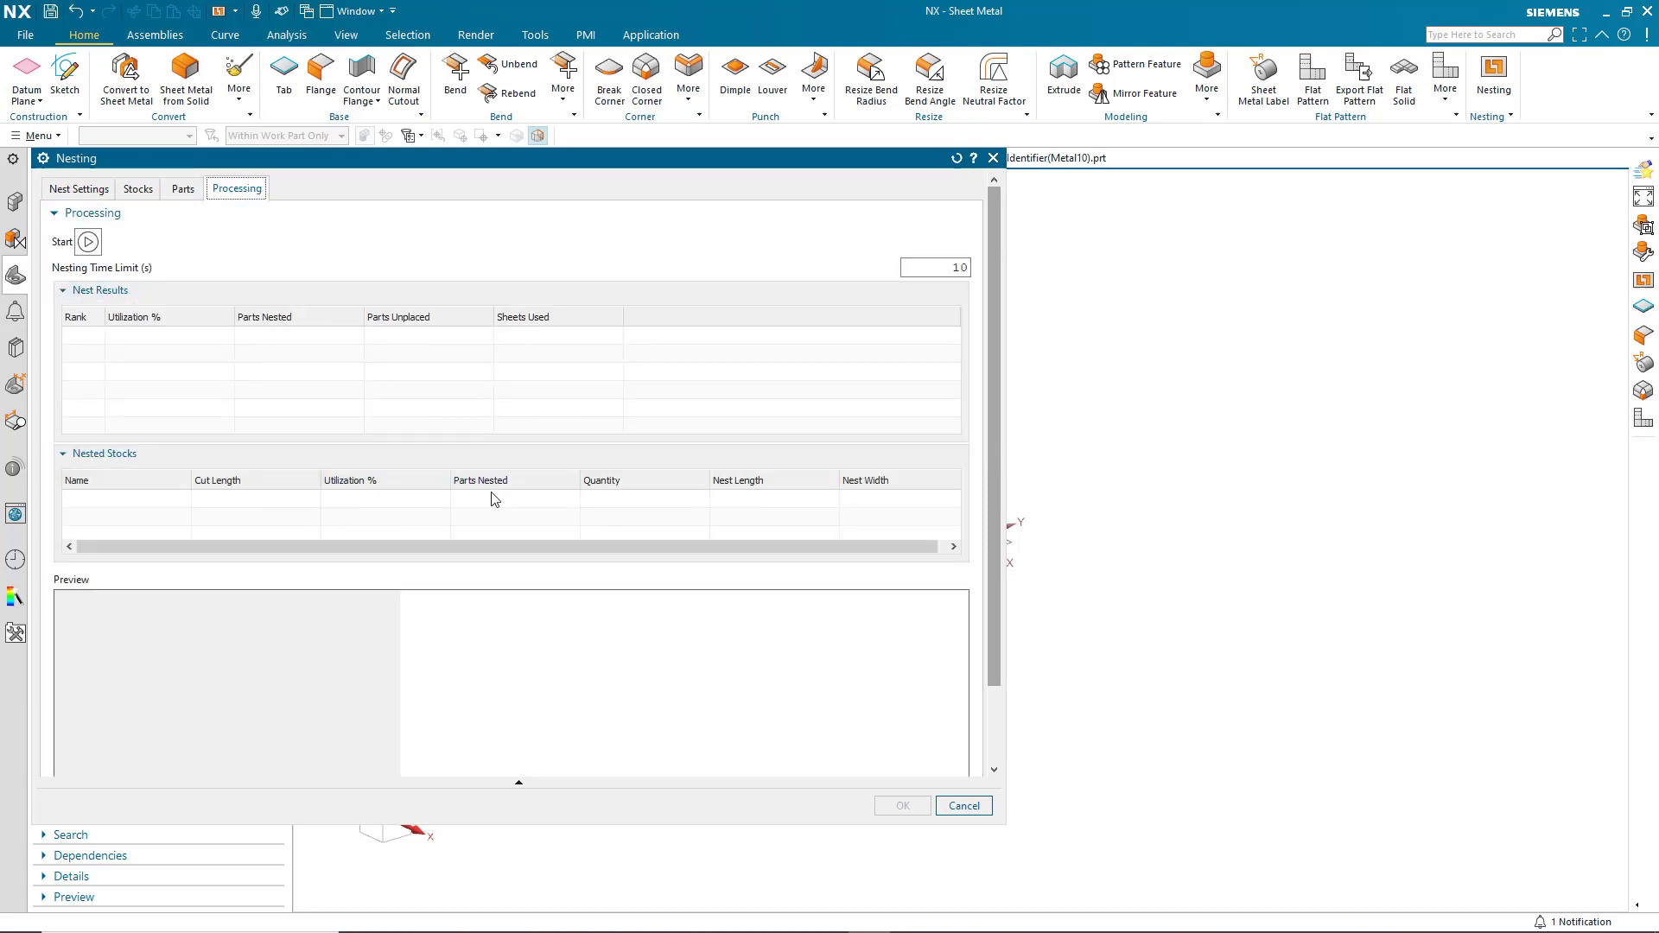
Rerun the reloaded job, nesting all 210 parts onto two Metal10 sheets with none unplaced.
click(88, 242)
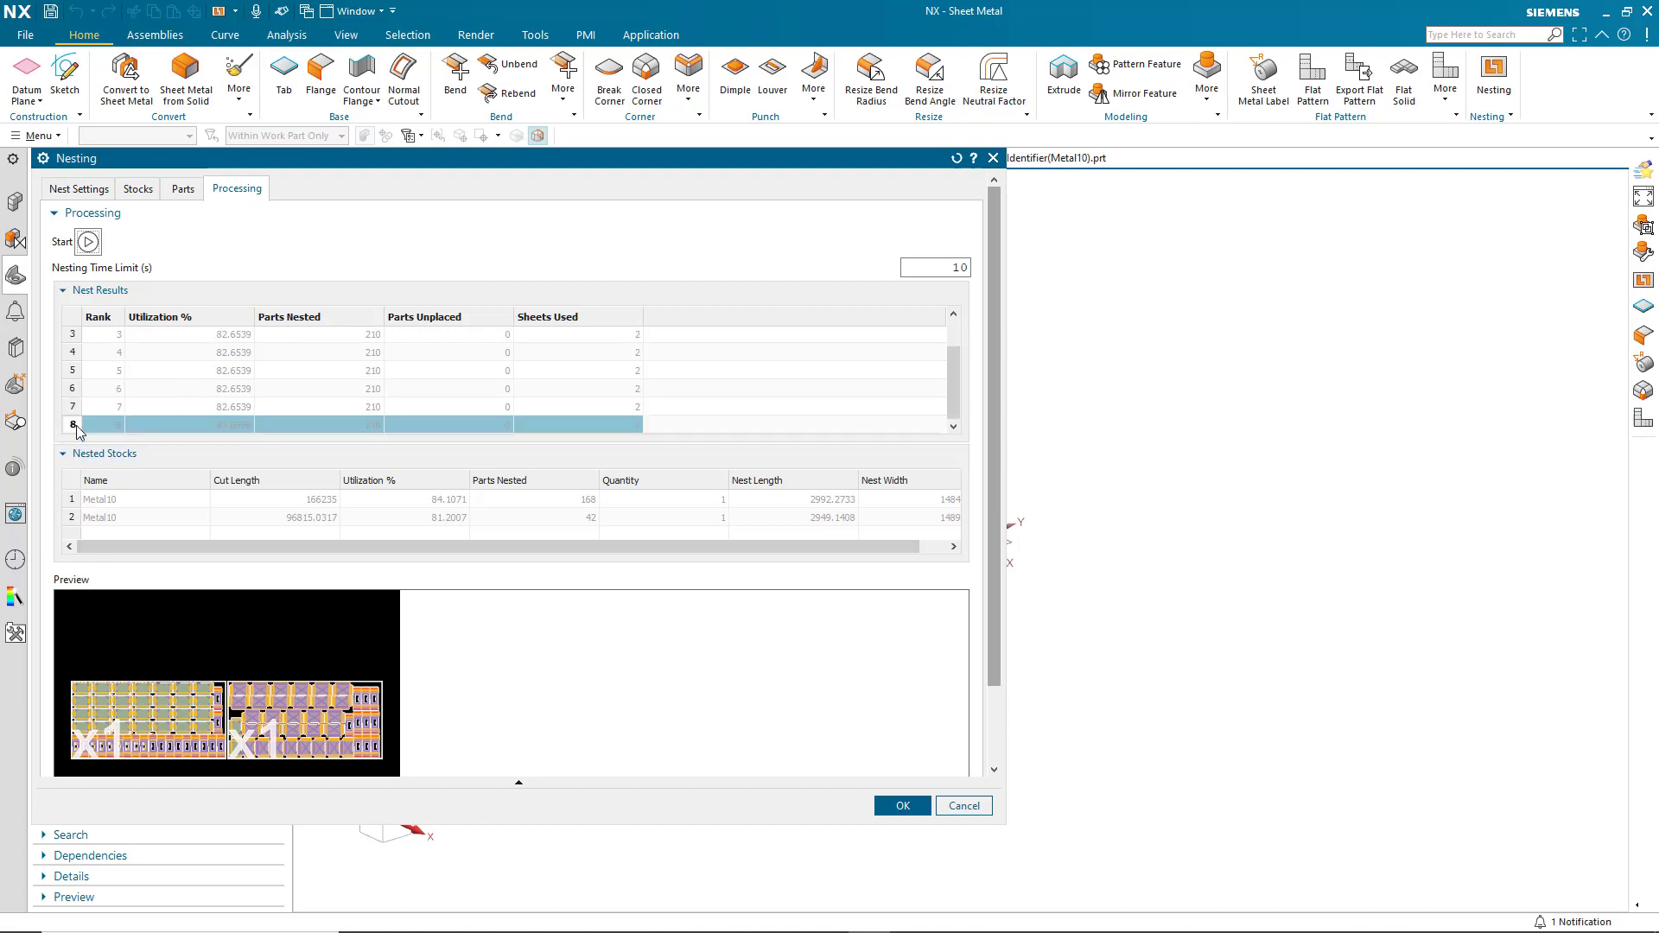
Preview the first nested sheet and the rank 1 result, enlarging the dialog for bigger previews.
click(72, 501)
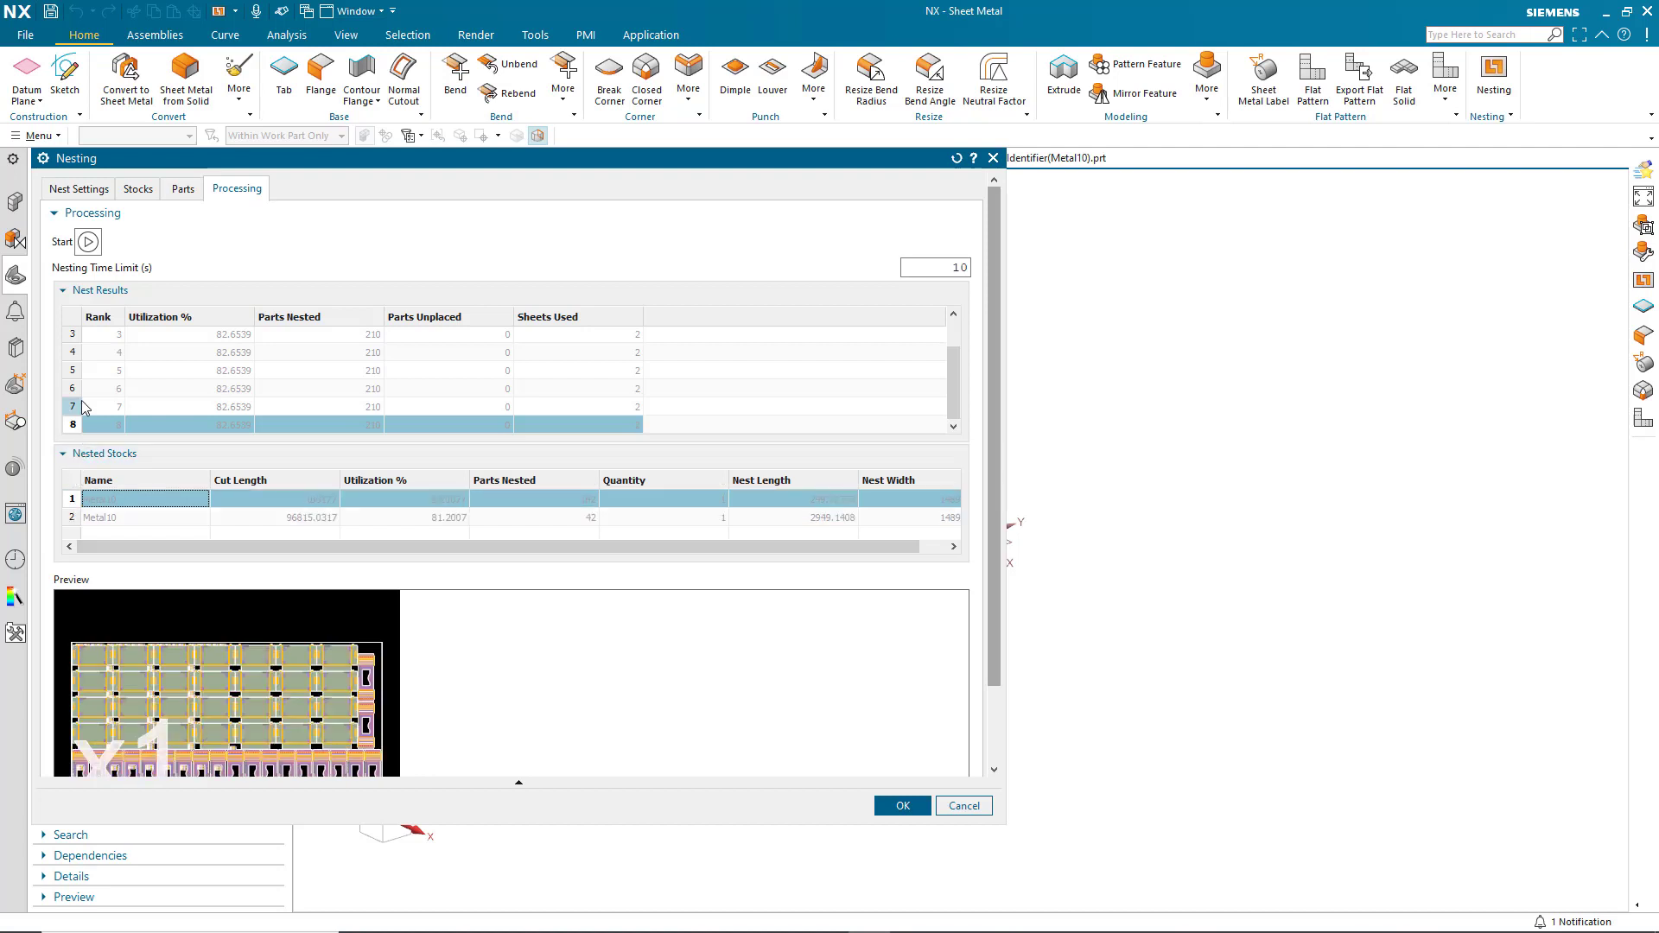
scroll(74, 406, up, 1)
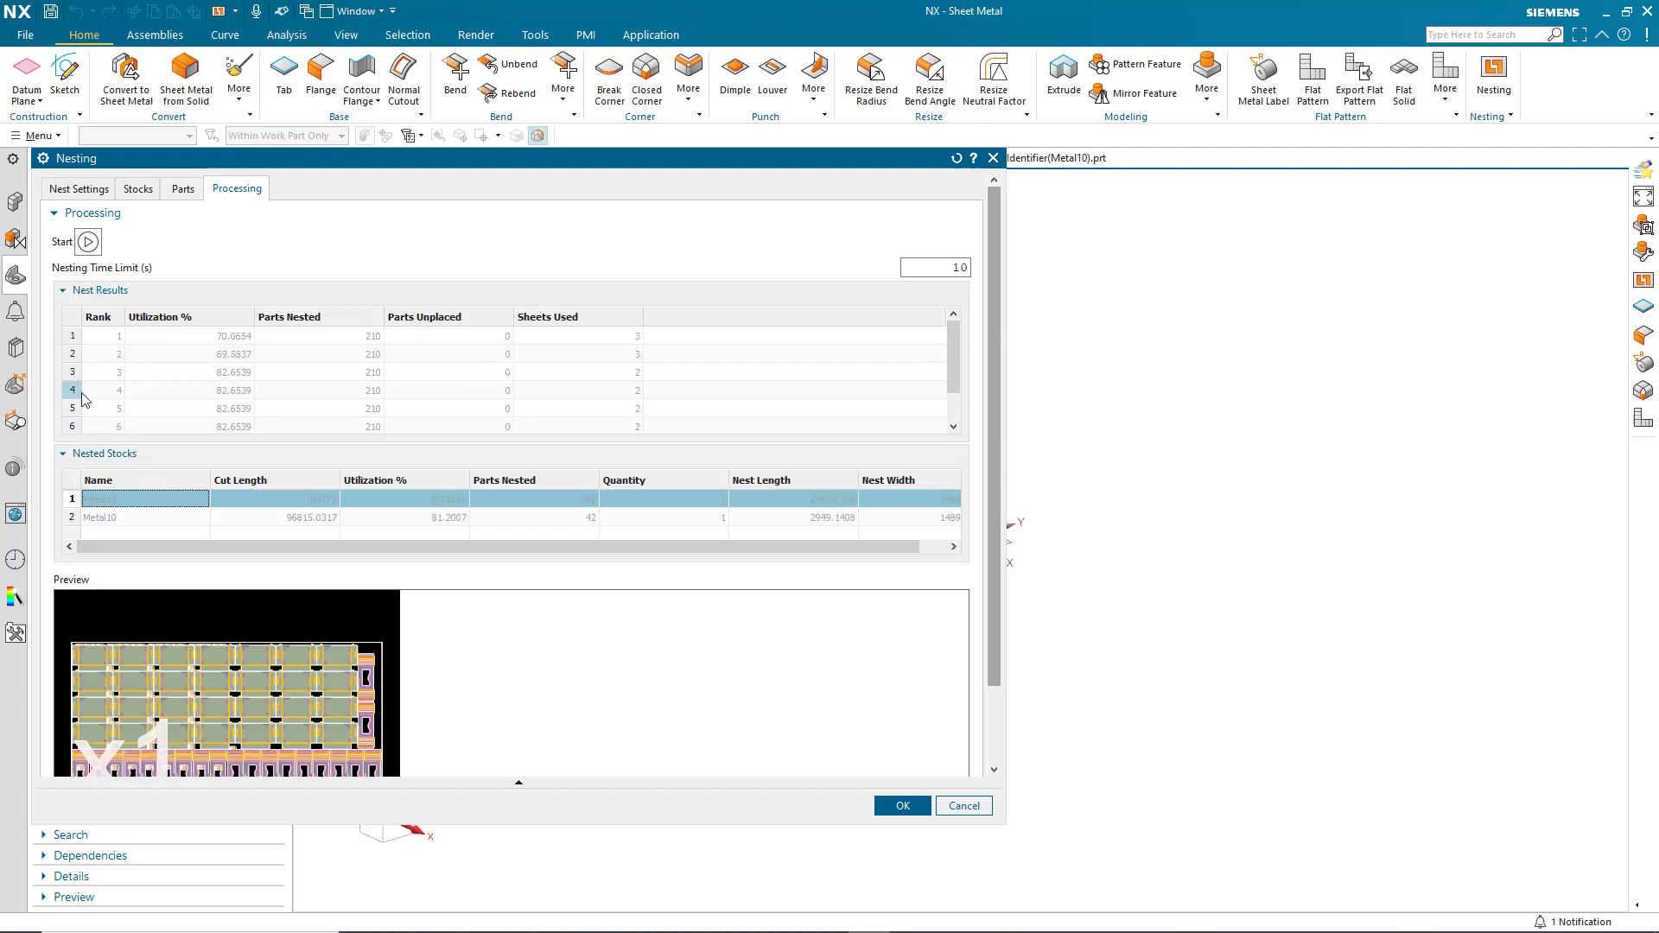
click(71, 337)
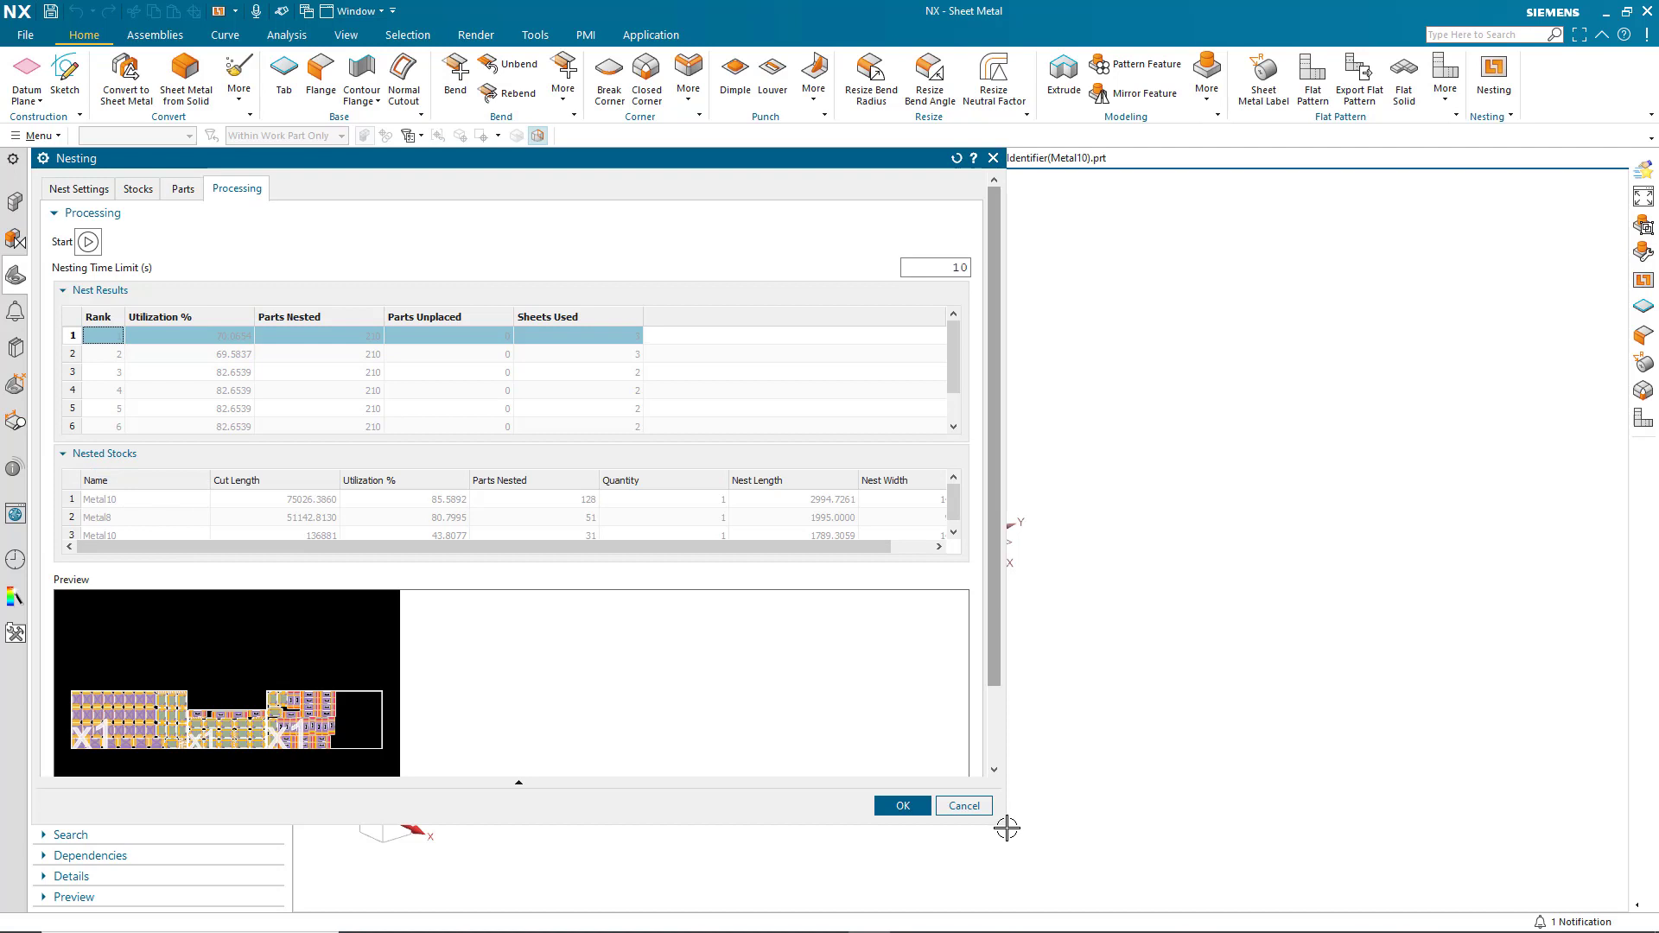
drag(1004, 823, 1315, 925)
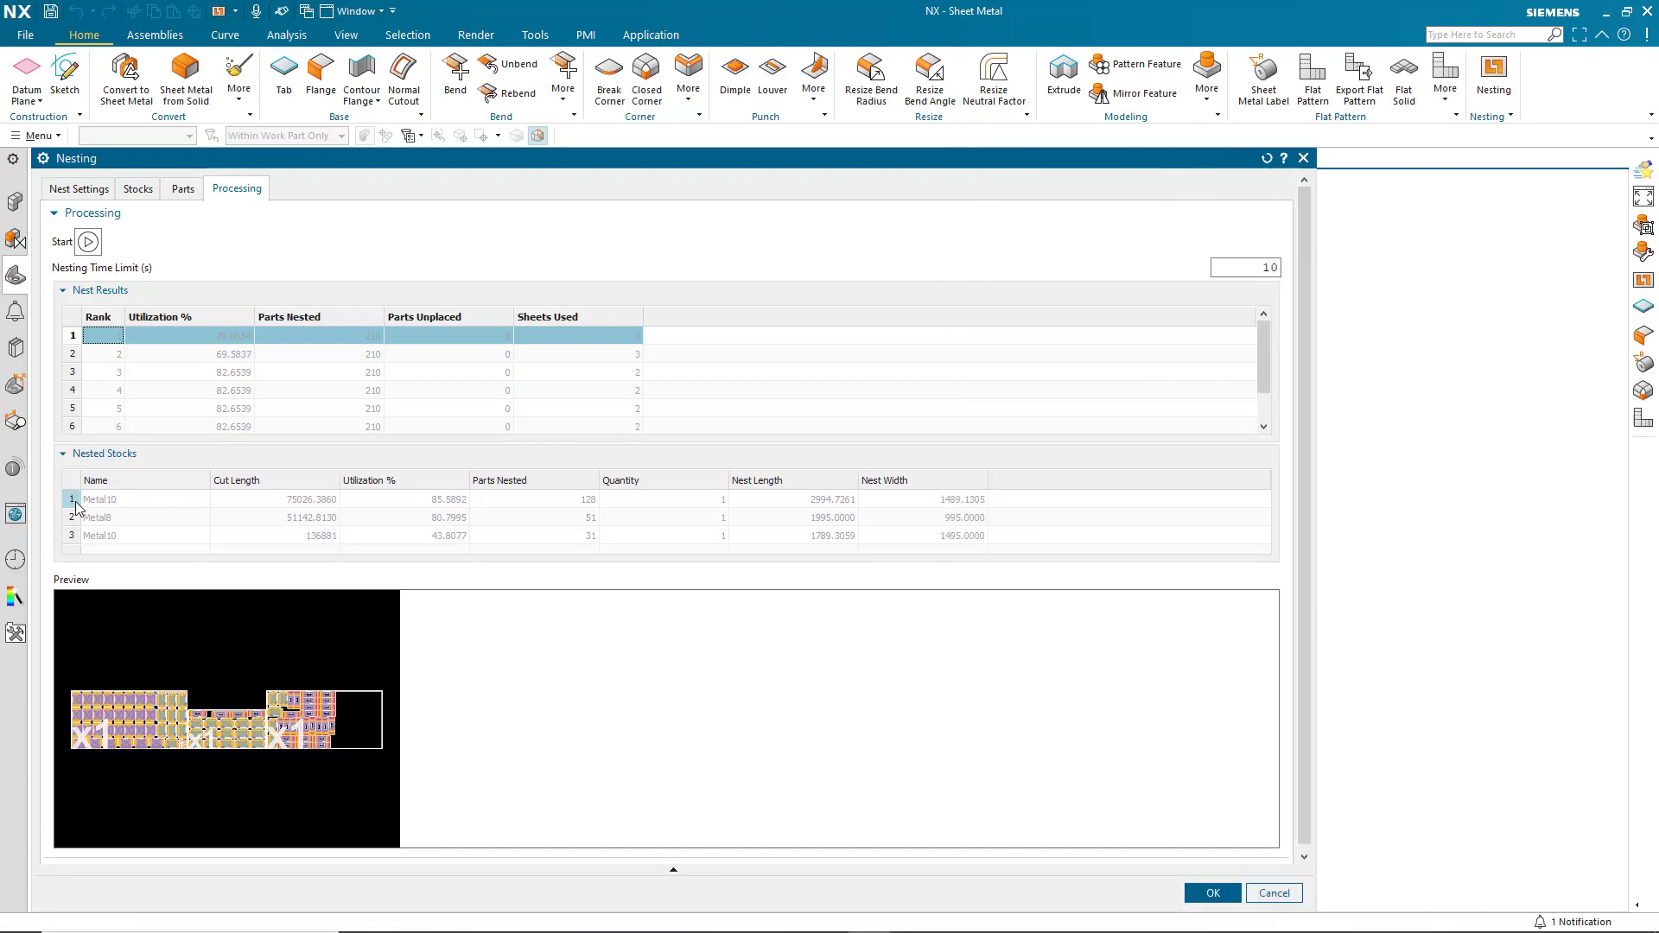
Preview the first, Metal8 and third sheet layouts, then select the rank 8 result.
click(74, 501)
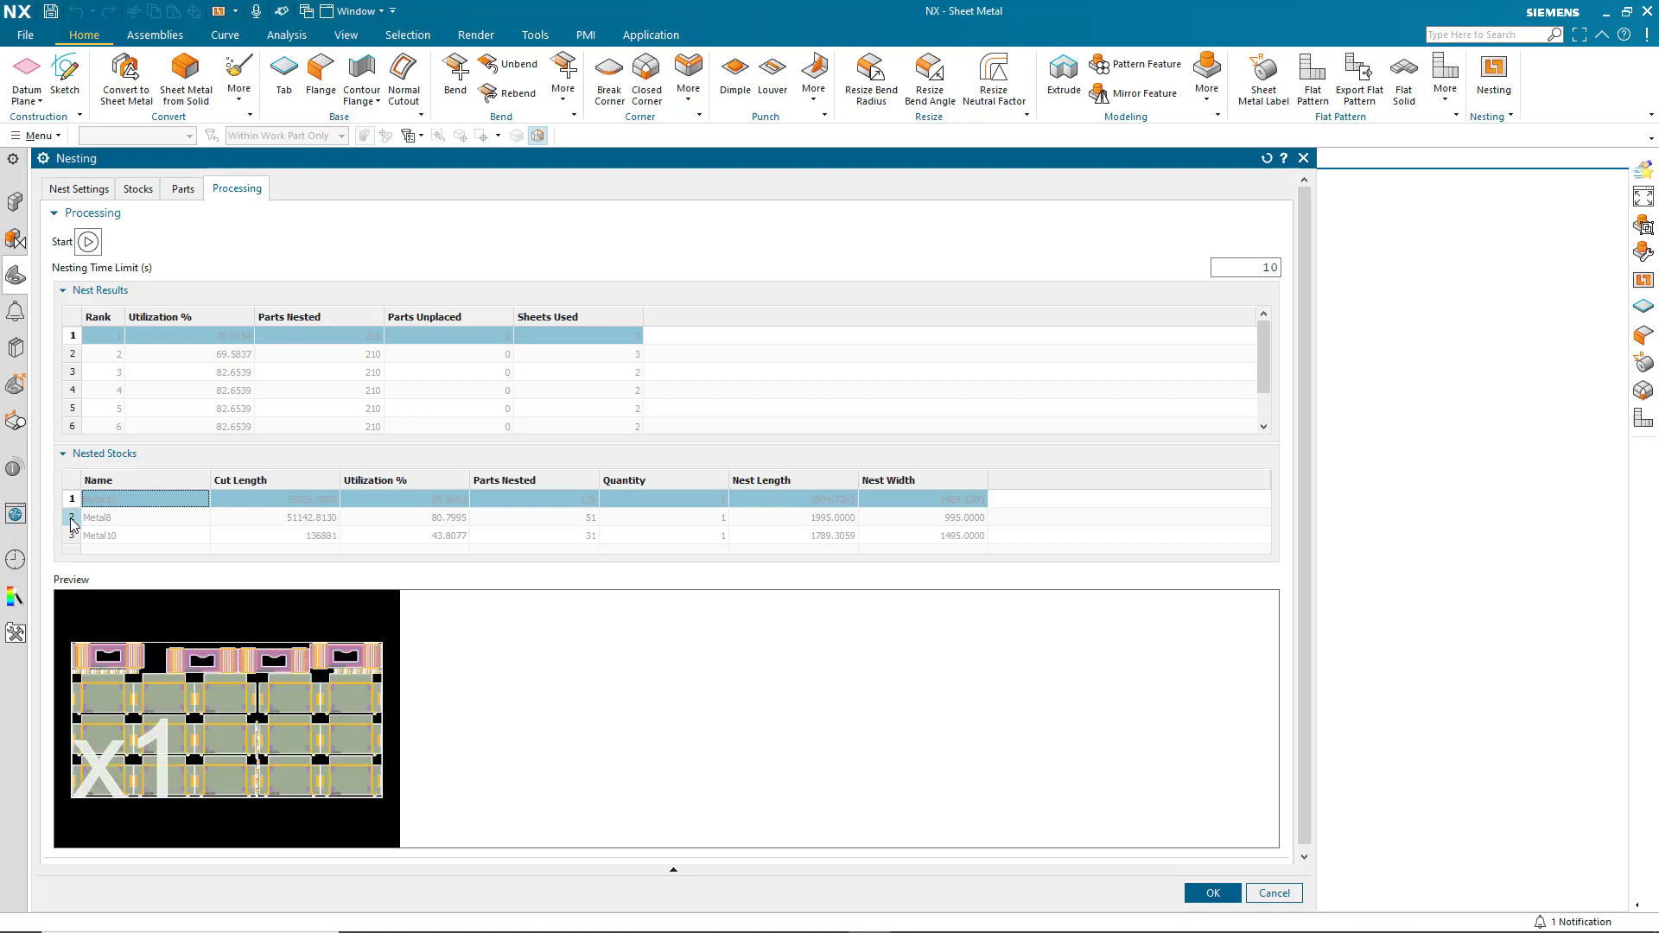
click(72, 519)
click(72, 539)
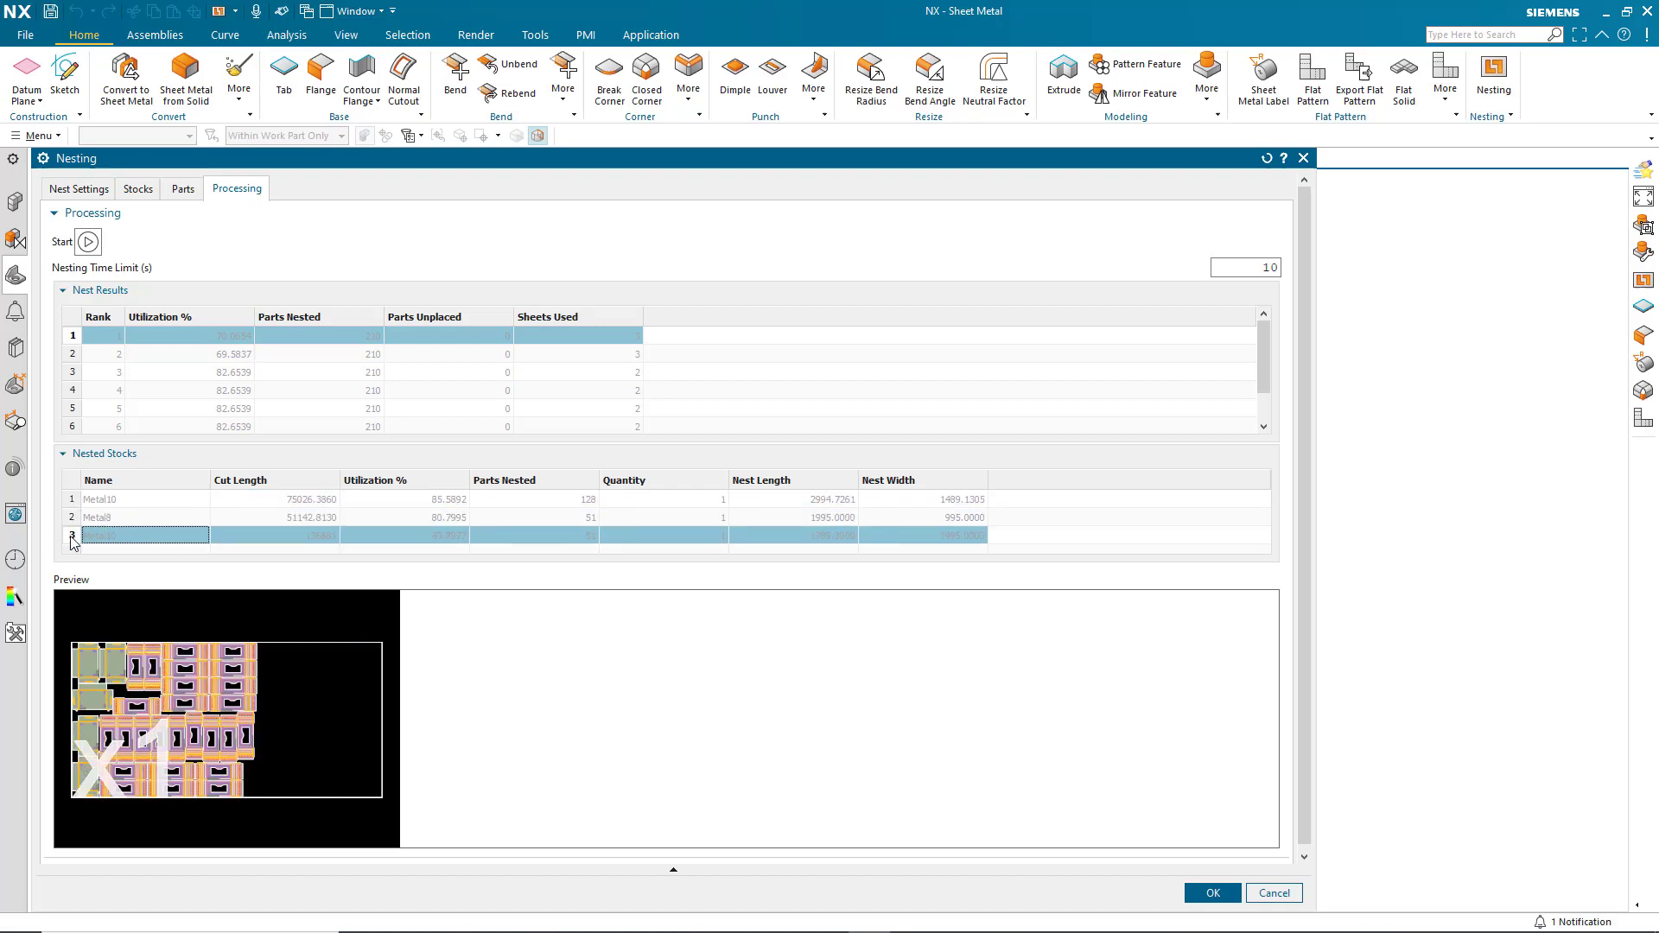
scroll(73, 422, down, 1)
click(73, 423)
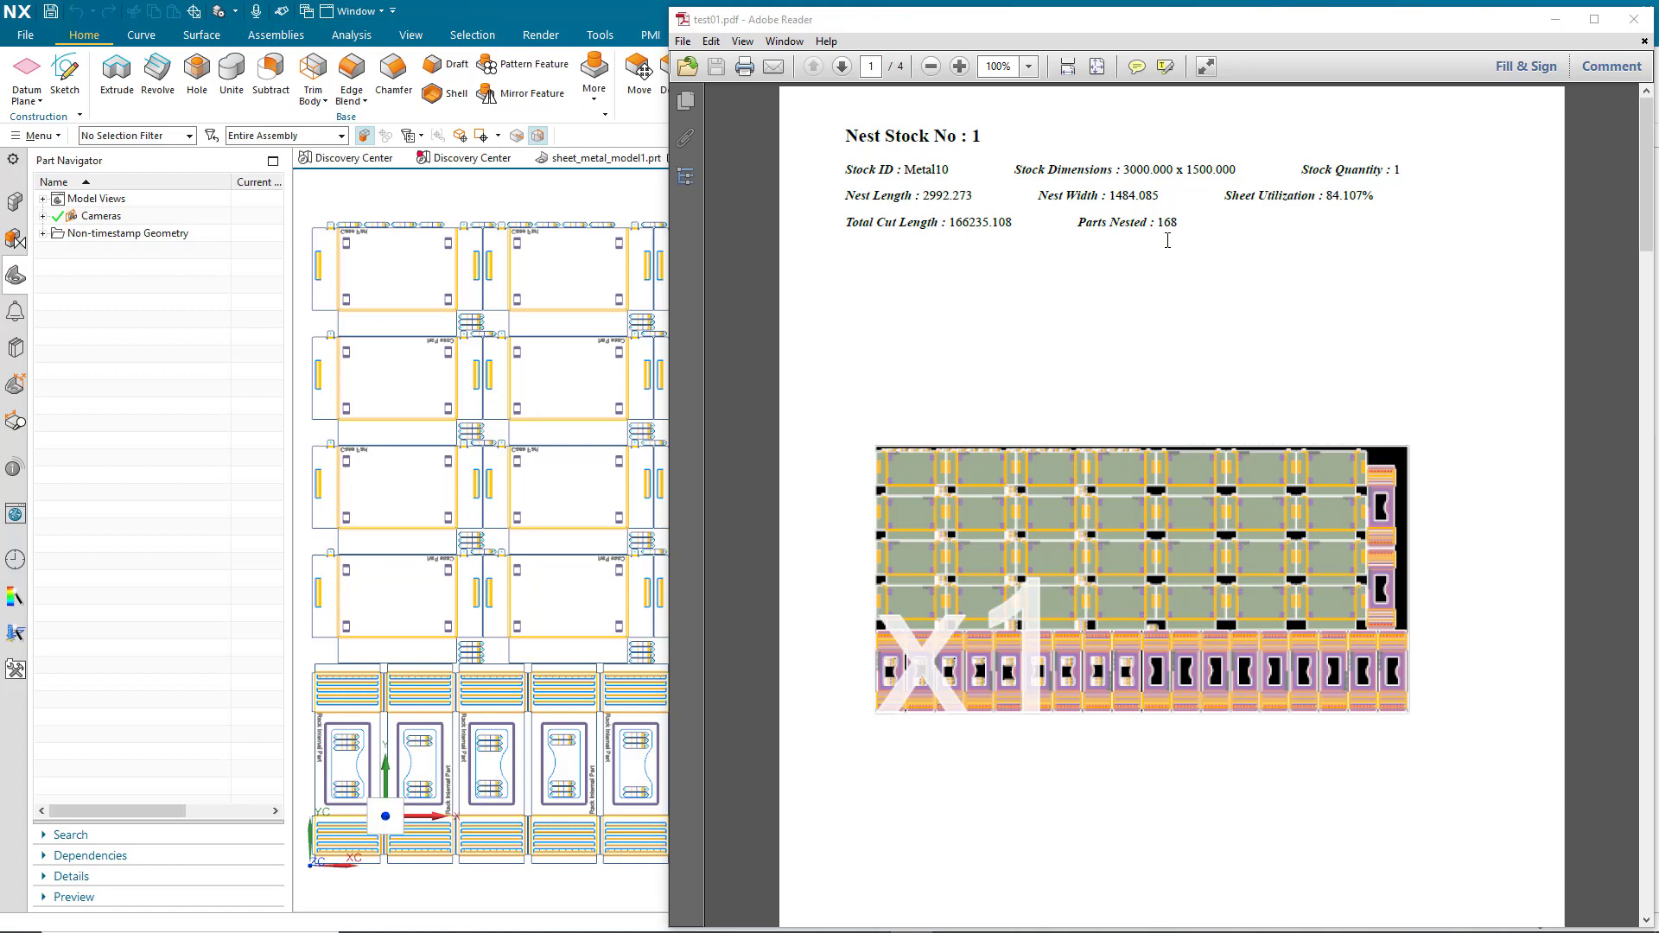
Scroll test01.pdf from Nest Stock No 1's summary to its page 2 Parts Details table.
scroll(1154, 334, down, 10)
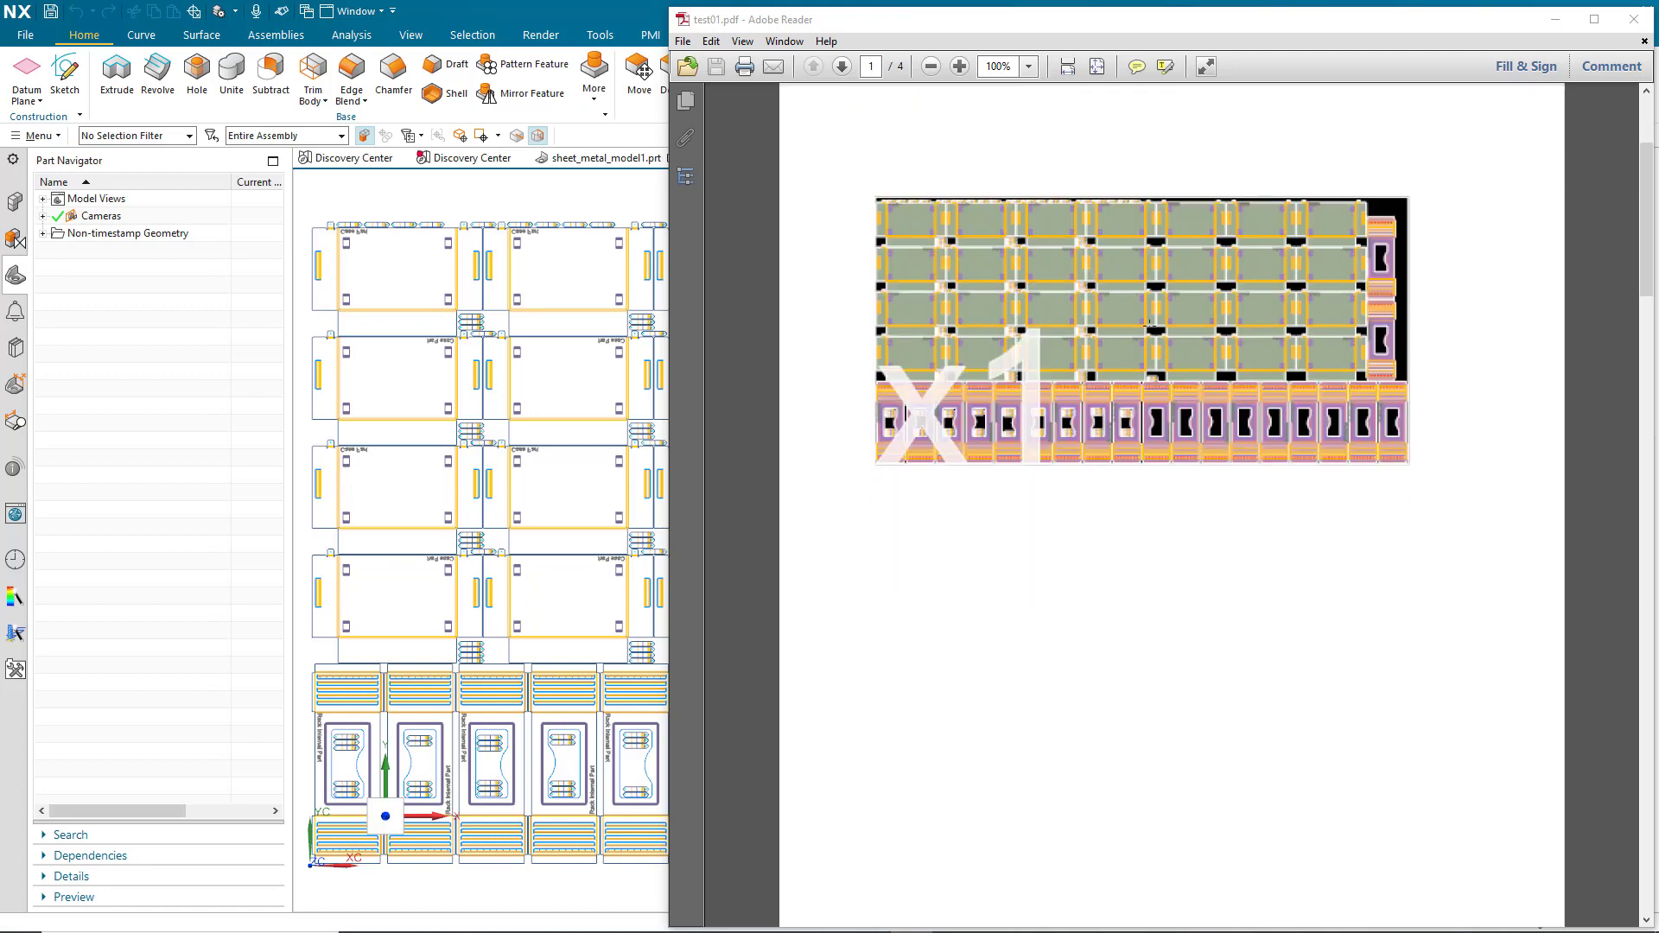
scroll(1154, 334, down, 9)
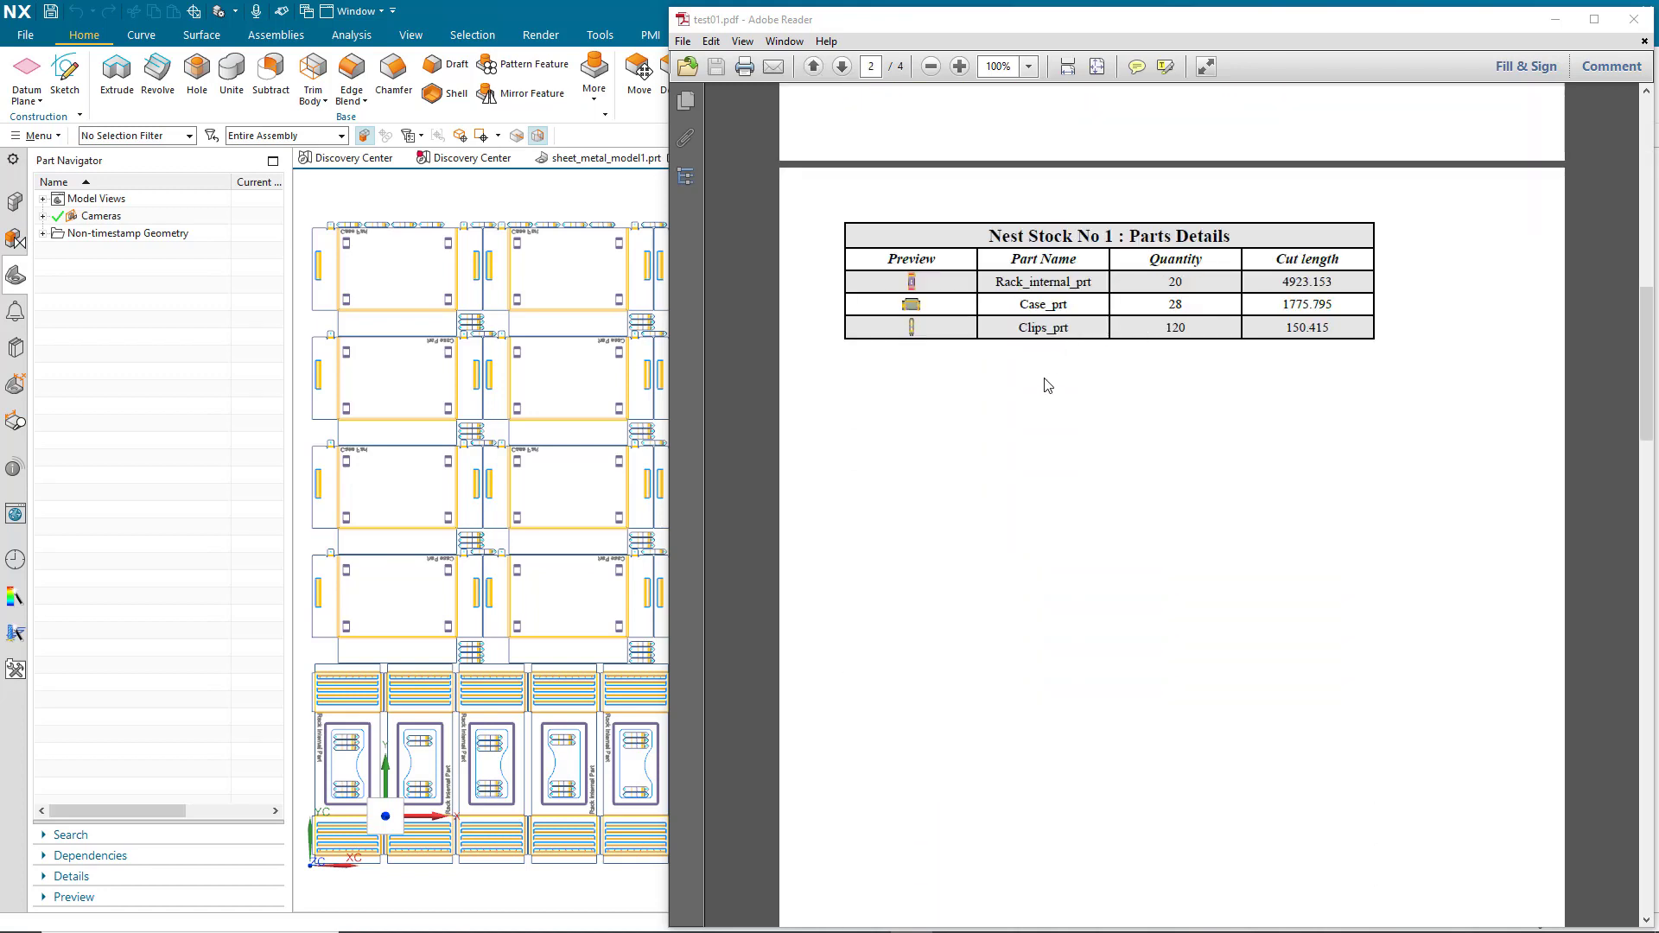